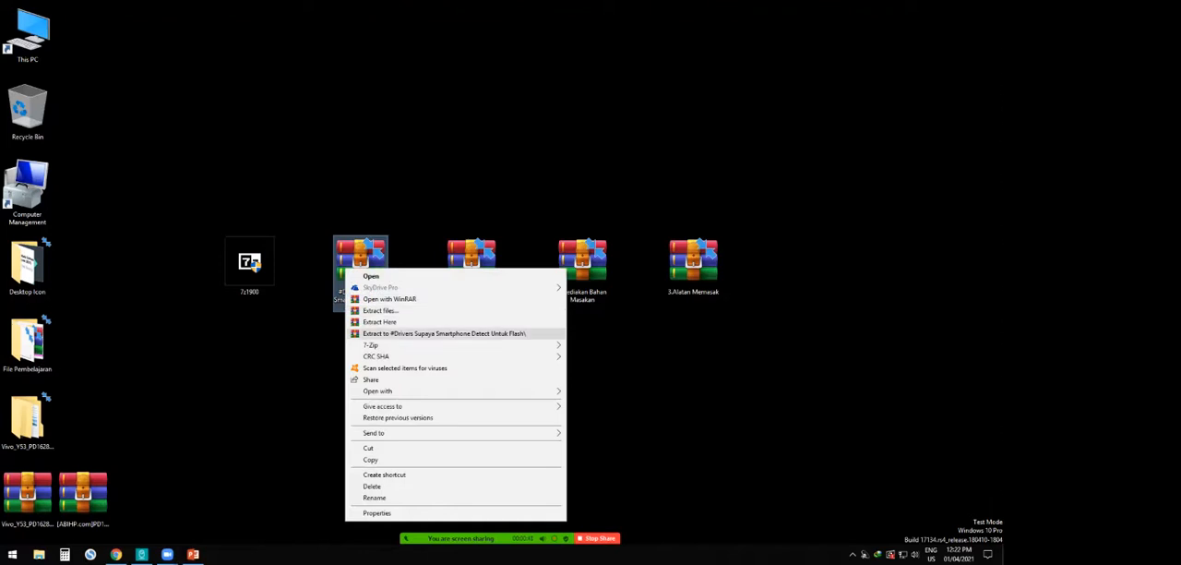
# - Extract the "#Drivers Supaya Smartphone Detect Untuk Flash" archive to the desktop with 7-Zip and place the extracted folder below the archive
pyautogui.click(250, 265)
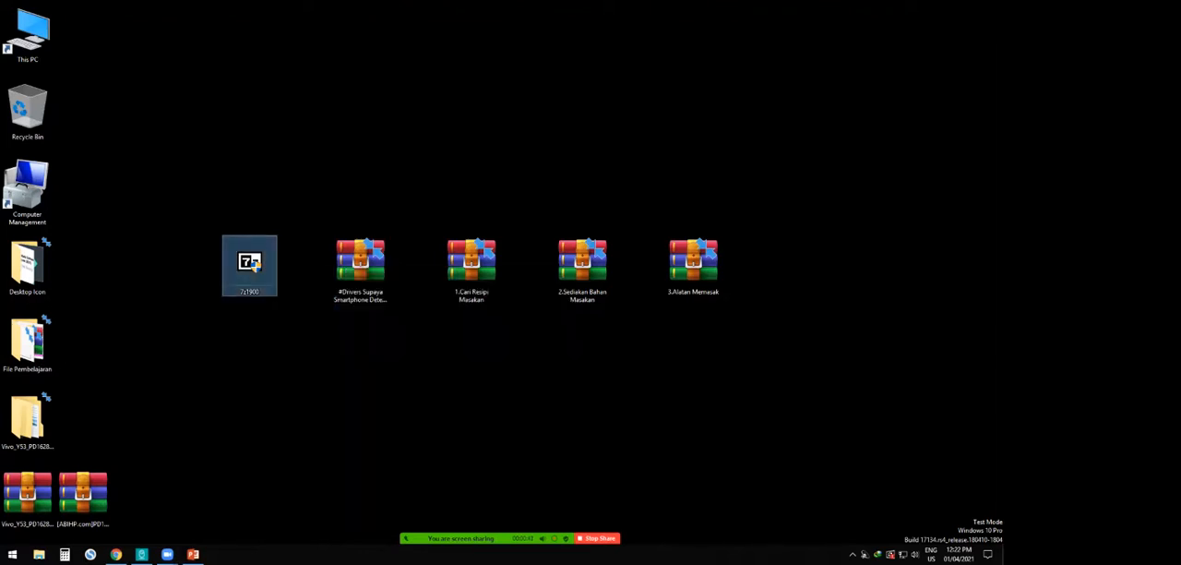
pyautogui.click(361, 266)
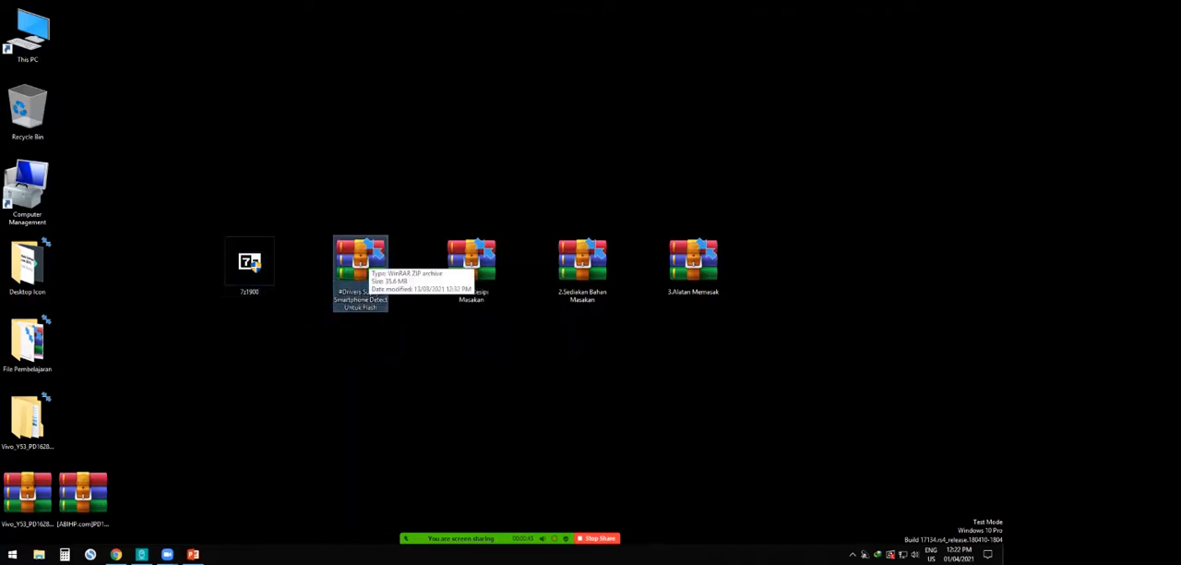
pyautogui.rightClick(367, 262)
pyautogui.moveTo(480, 336)
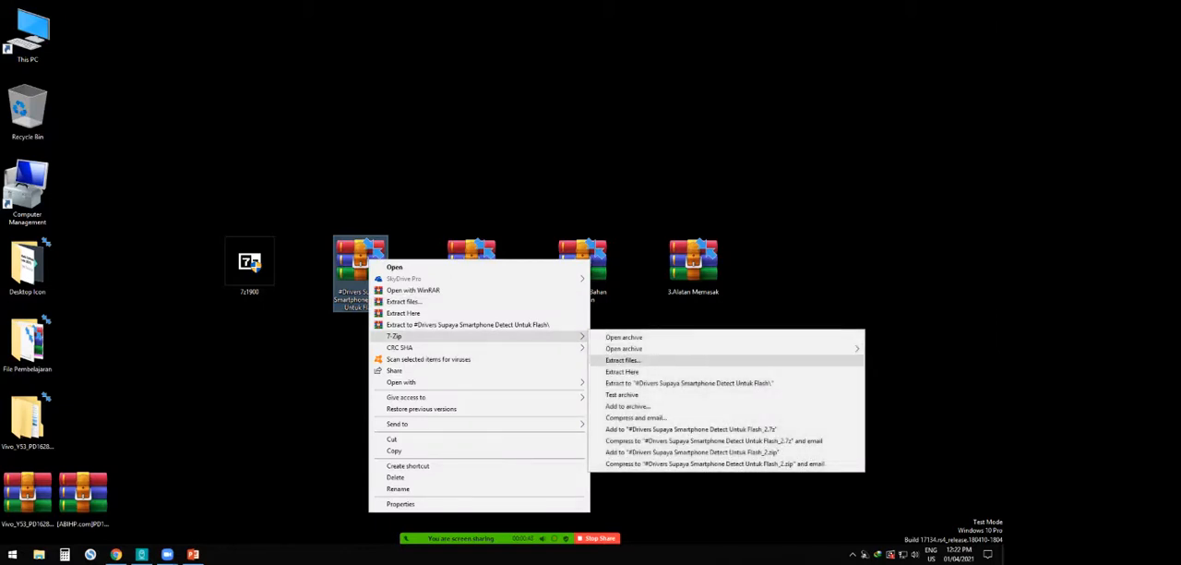
pyautogui.click(622, 360)
pyautogui.press('Return')
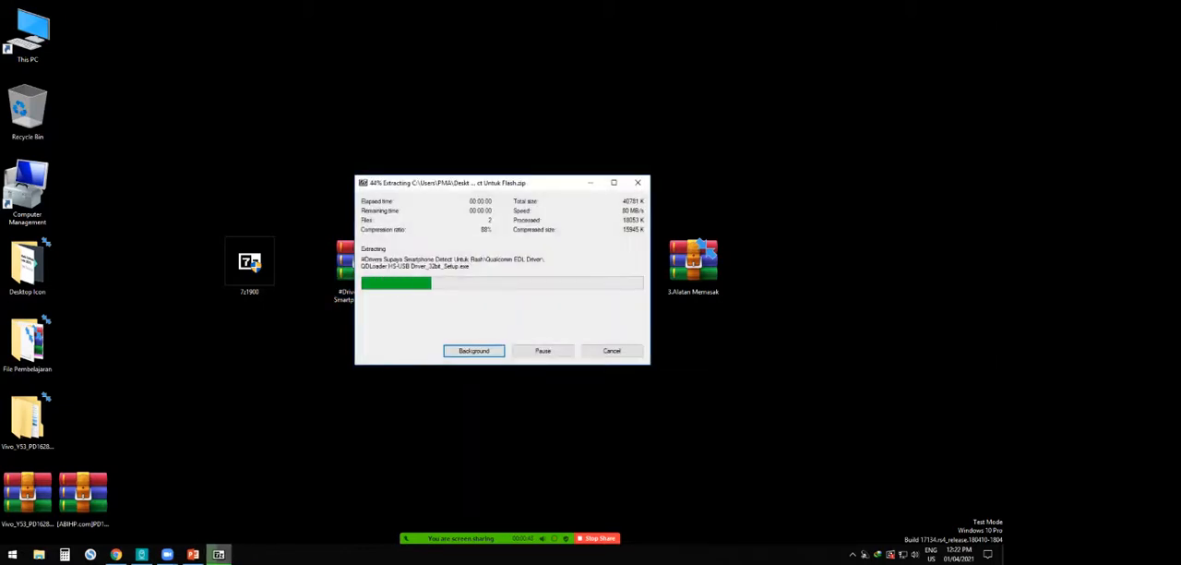
pyautogui.moveTo(93, 51); pyautogui.dragTo(364, 346)
# - Open the Qualcomm EDL Driver folder inside the extracted "#Drivers Supaya Smartphone Detect Untuk Flash" folder
pyautogui.doubleClick(364, 346)
pyautogui.doubleClick(166, 80)
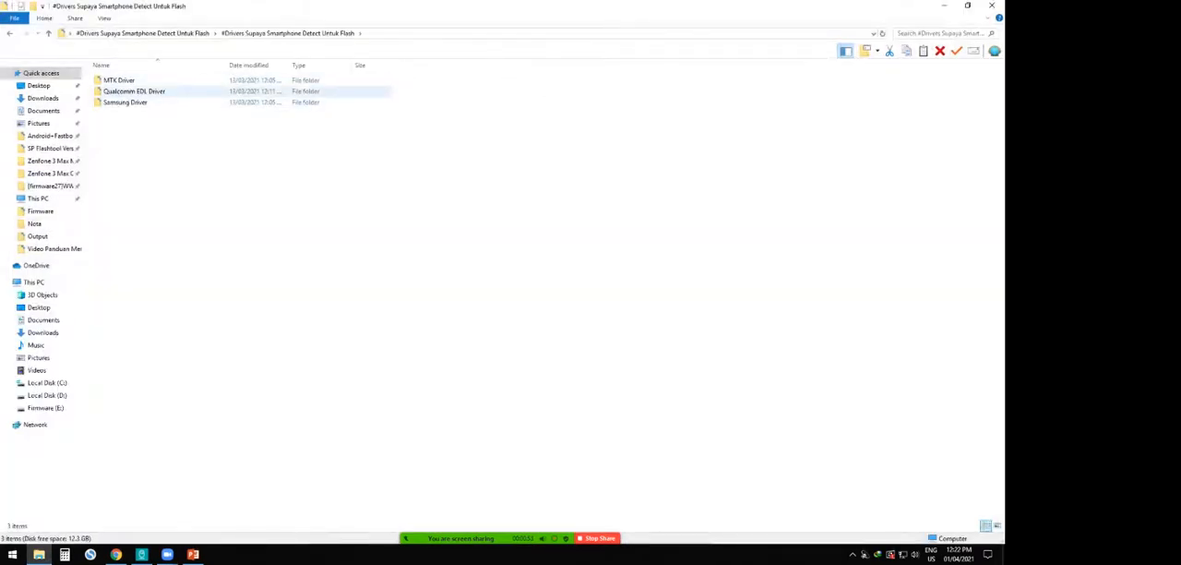
pyautogui.doubleClick(134, 92)
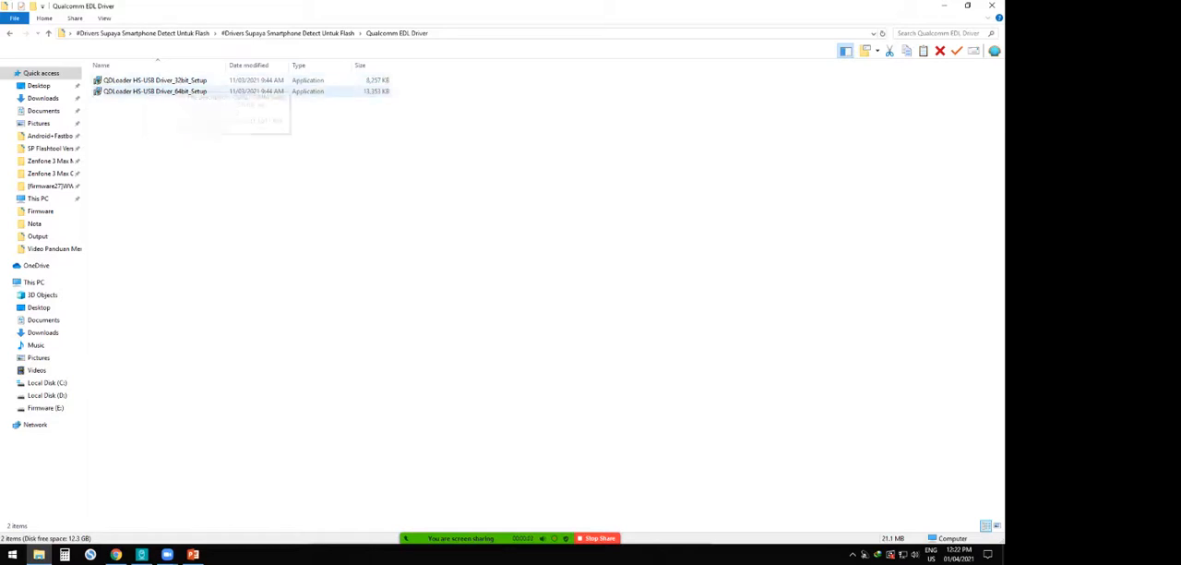
# - Launch QDLoader HS-USB Driver_32bit_Setup and cancel its installer
pyautogui.click(155, 81)
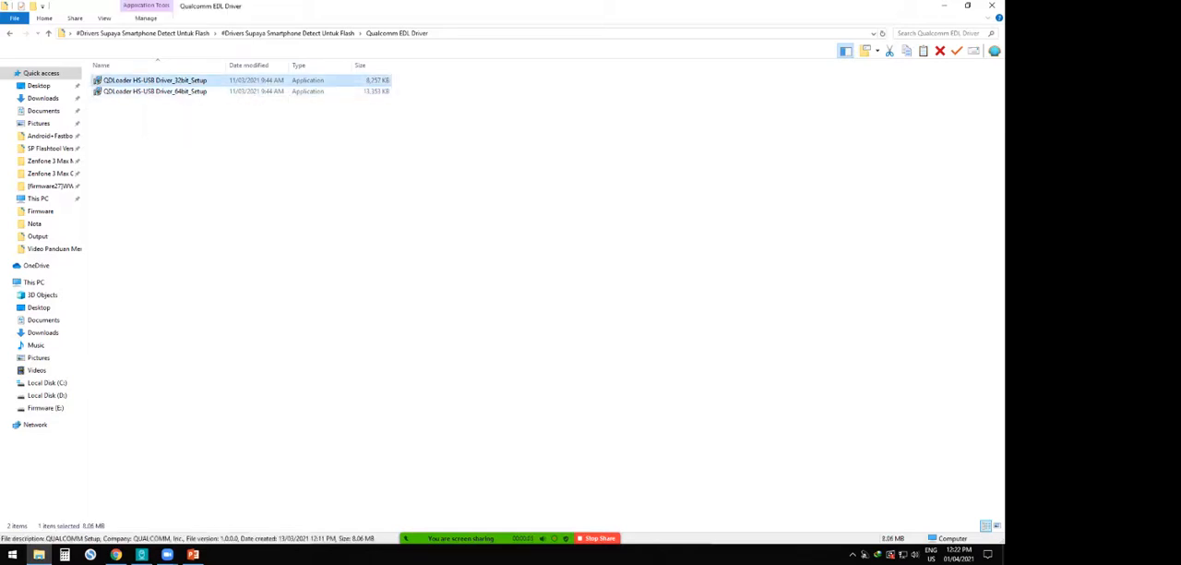
pyautogui.doubleClick(155, 80)
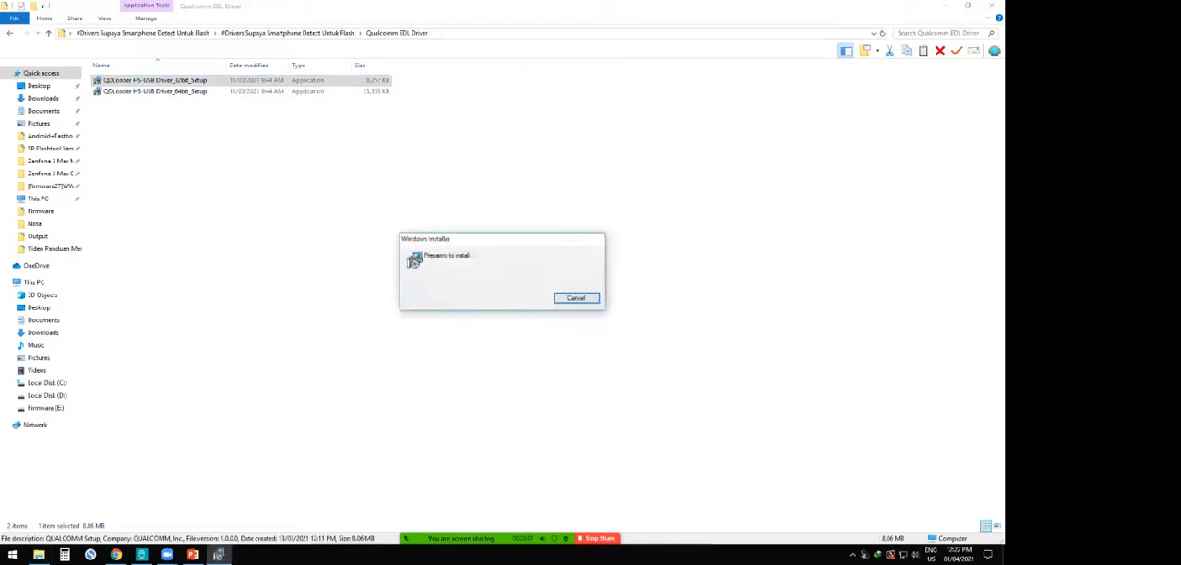
pyautogui.press('Return')
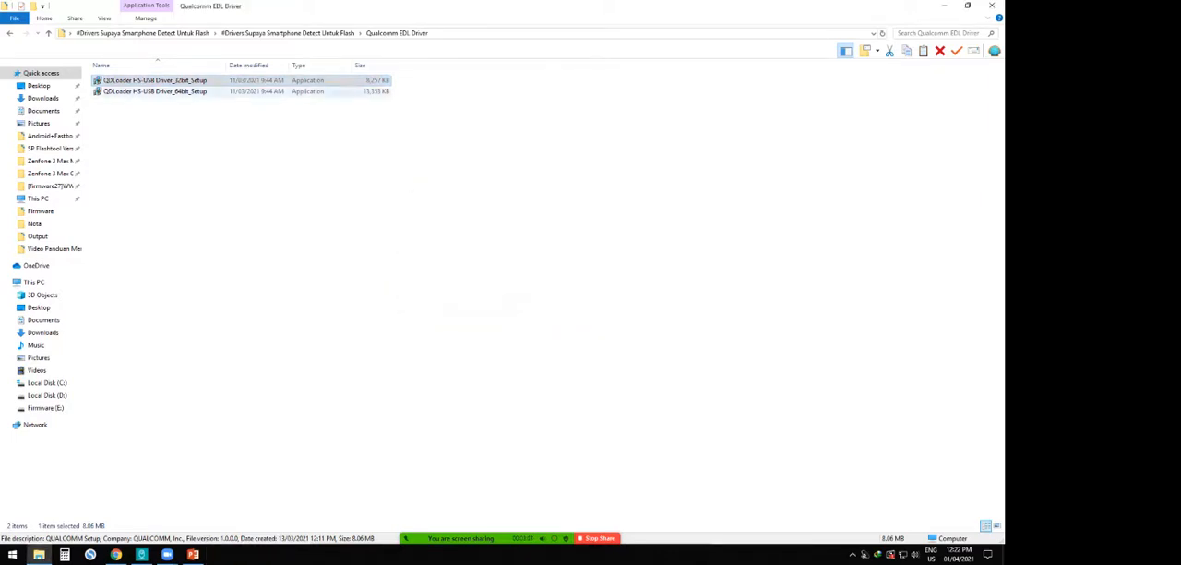
# - Open QDLoader HS-USB Driver_64bit_Setup up to the setup type page and quit the Qualcomm USB driver installation
pyautogui.click(155, 92)
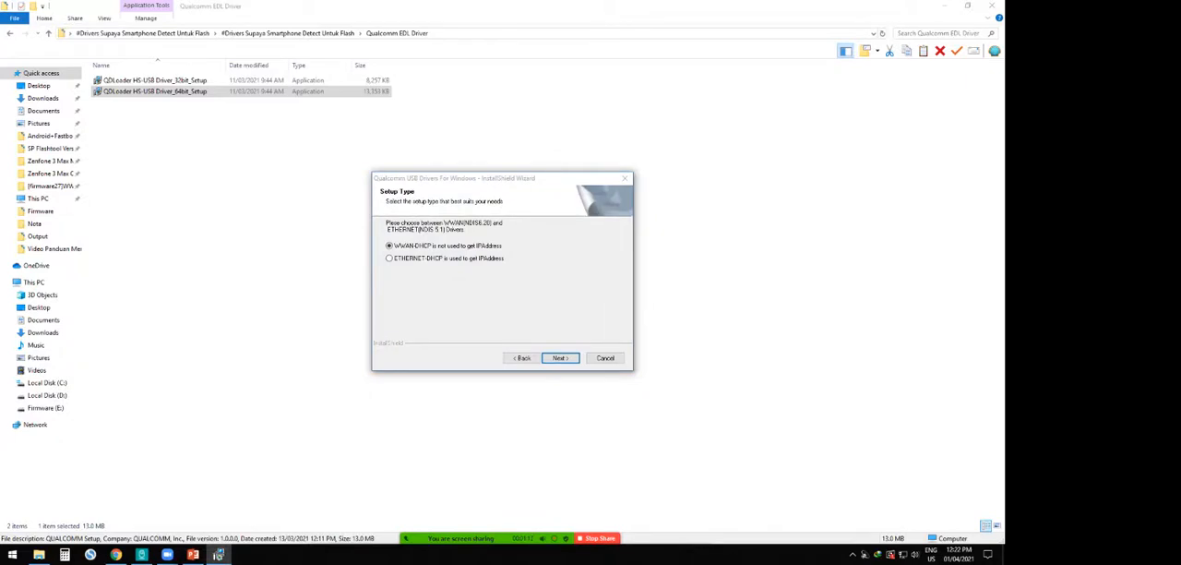
pyautogui.click(625, 178)
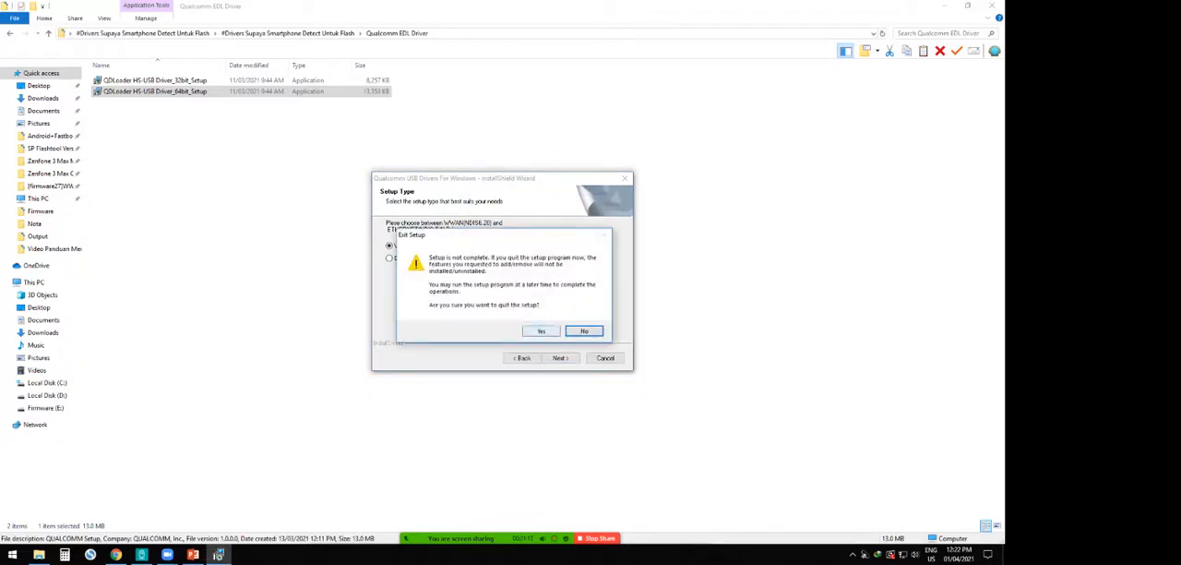
pyautogui.click(541, 330)
pyautogui.click(625, 178)
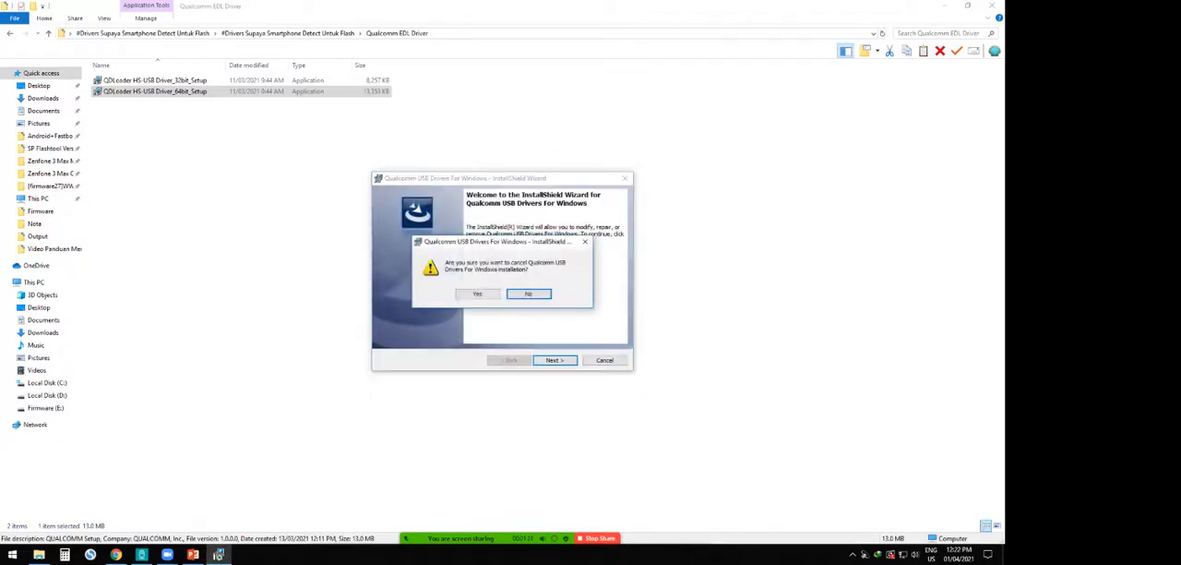
pyautogui.click(477, 294)
pyautogui.click(554, 360)
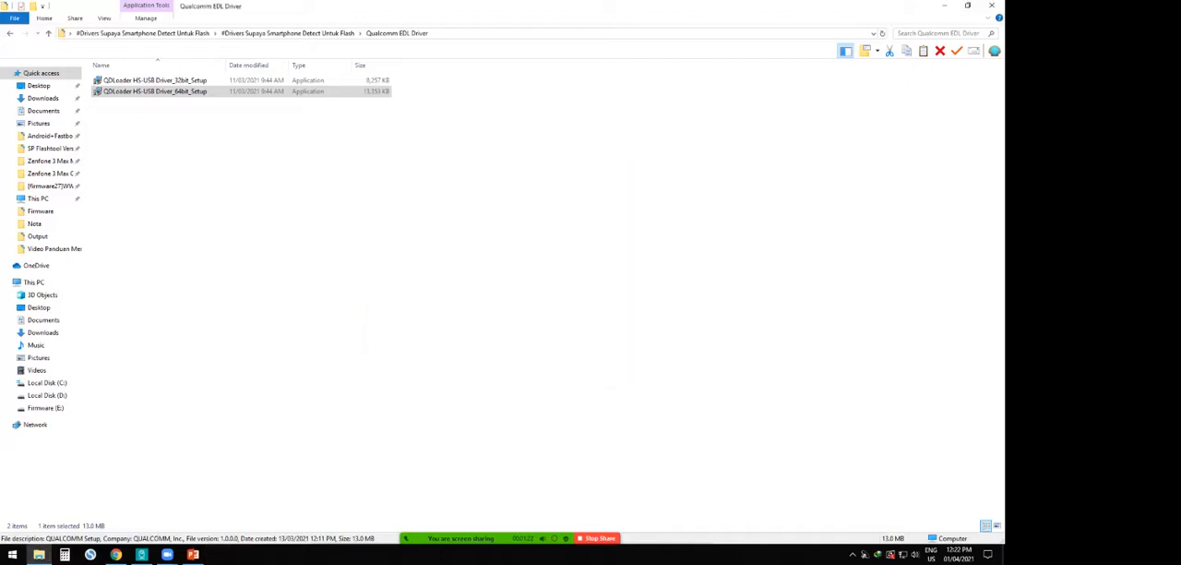
# - Close the driver folder and switch to PowerPoint to review the "Flash Smartphone Chipset Qualcomm" slide
pyautogui.click(992, 5)
pyautogui.click(192, 554)
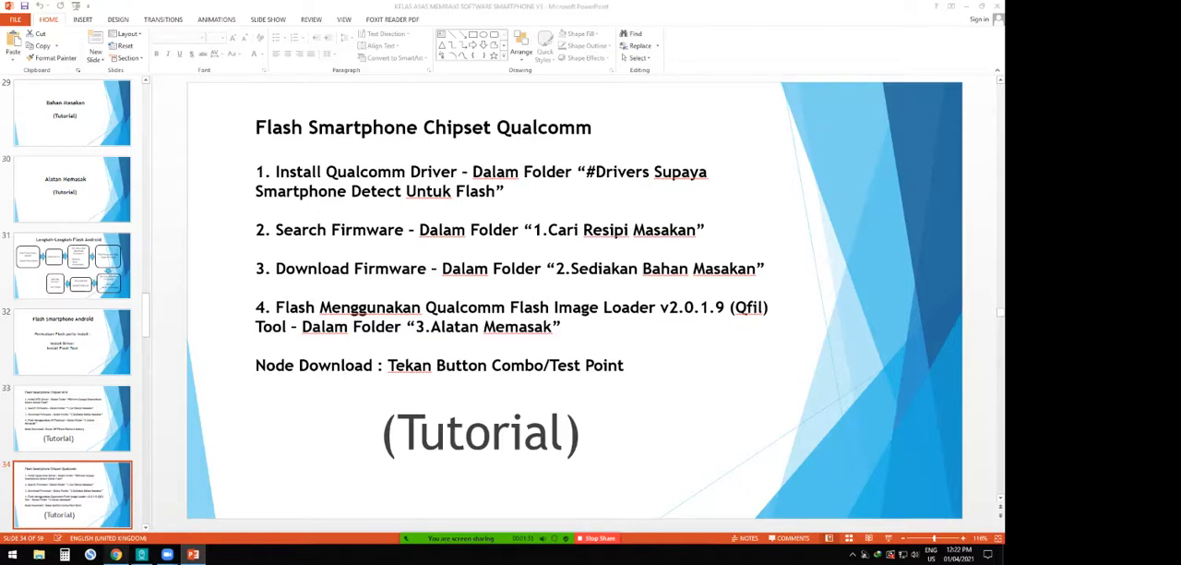
# - Switch to Chrome, enter "model + firmware" as a Google query on a new tab without submitting it, and minimize the browser
pyautogui.click(116, 553)
pyautogui.click(265, 8)
pyautogui.click(265, 27)
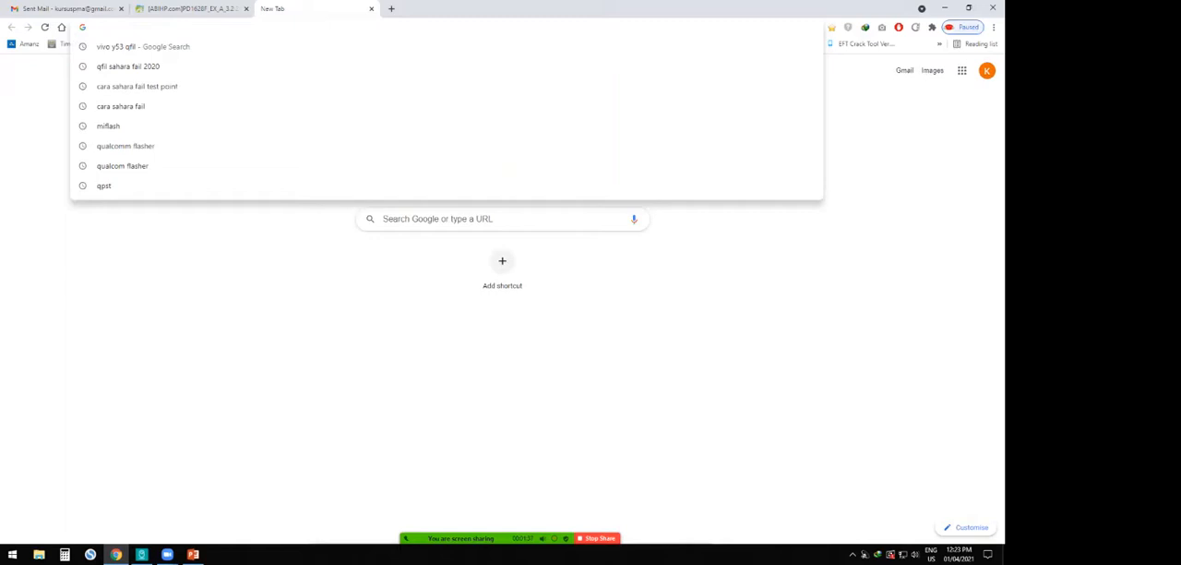
pyautogui.click(461, 219)
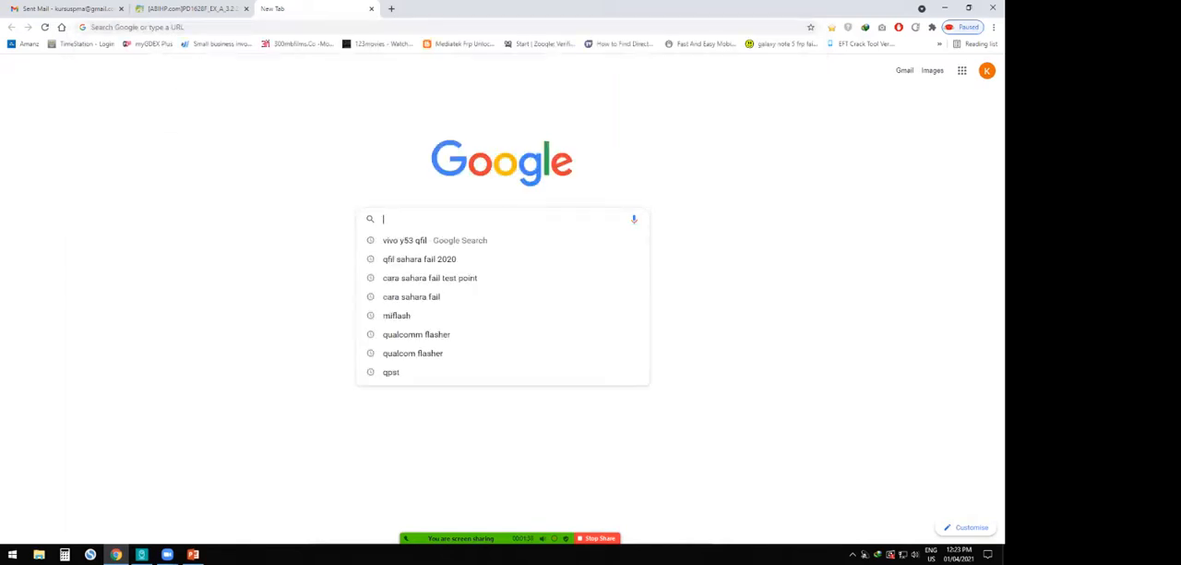
pyautogui.click(729, 304)
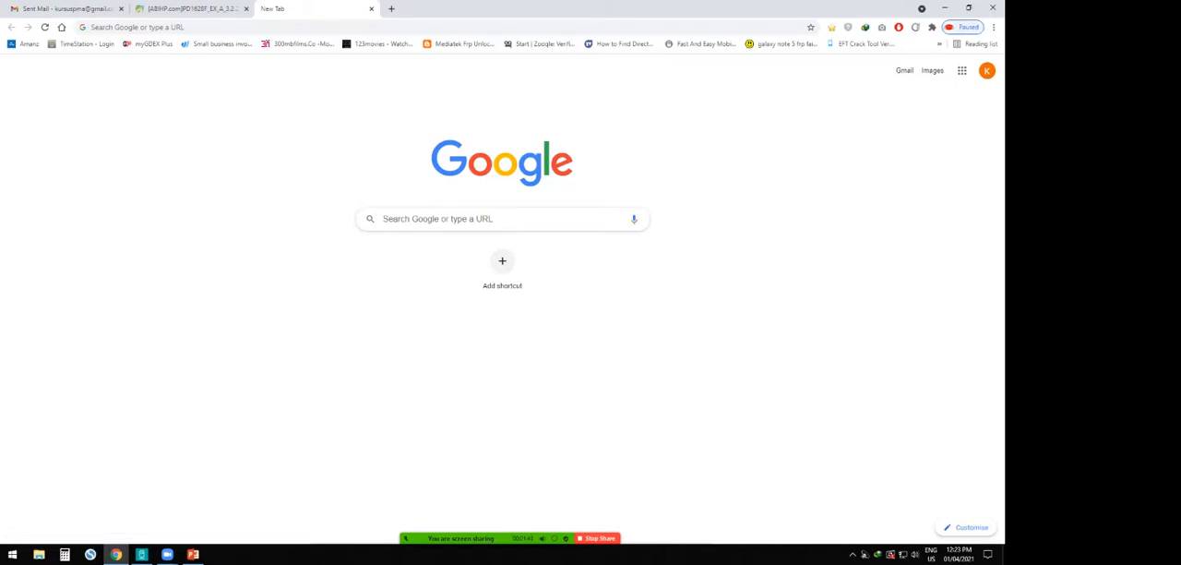
pyautogui.click(461, 219)
pyautogui.write('m')
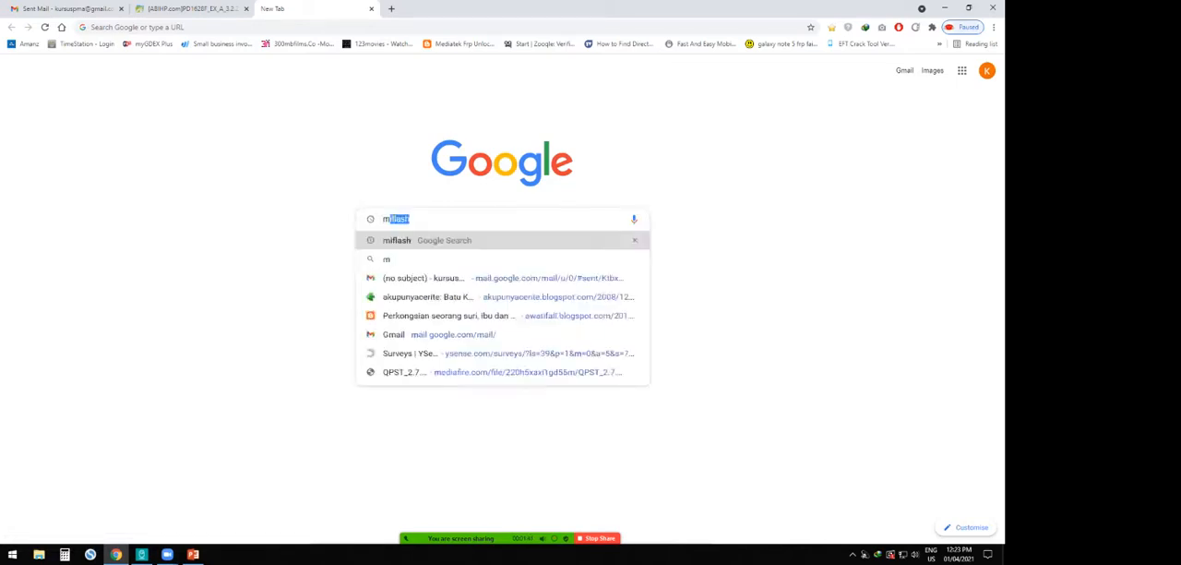
pyautogui.write('odel +')
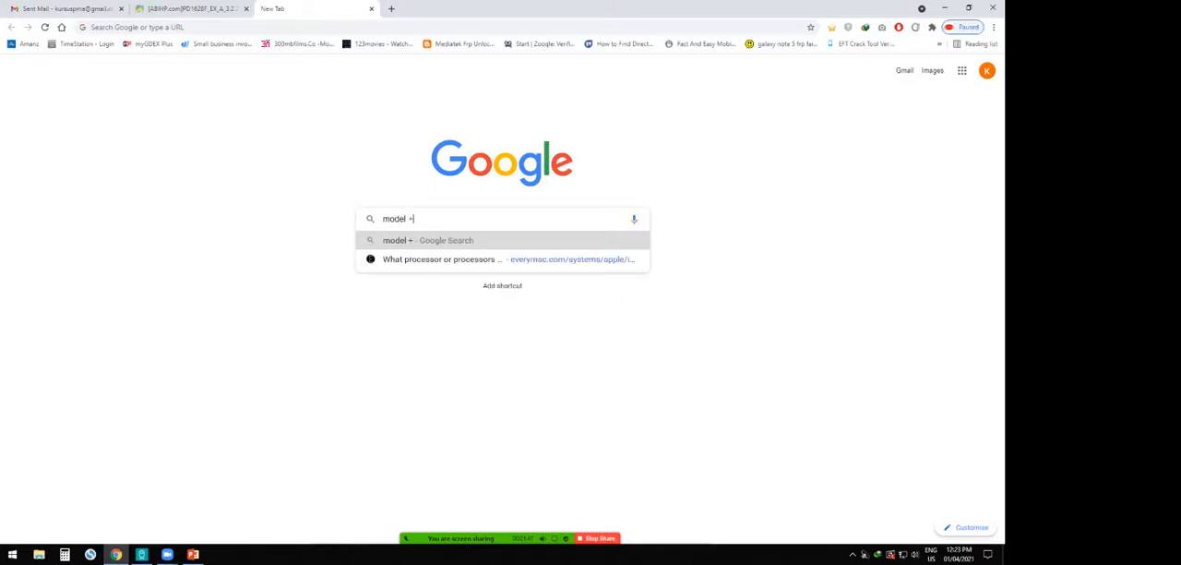
pyautogui.write(' firmware')
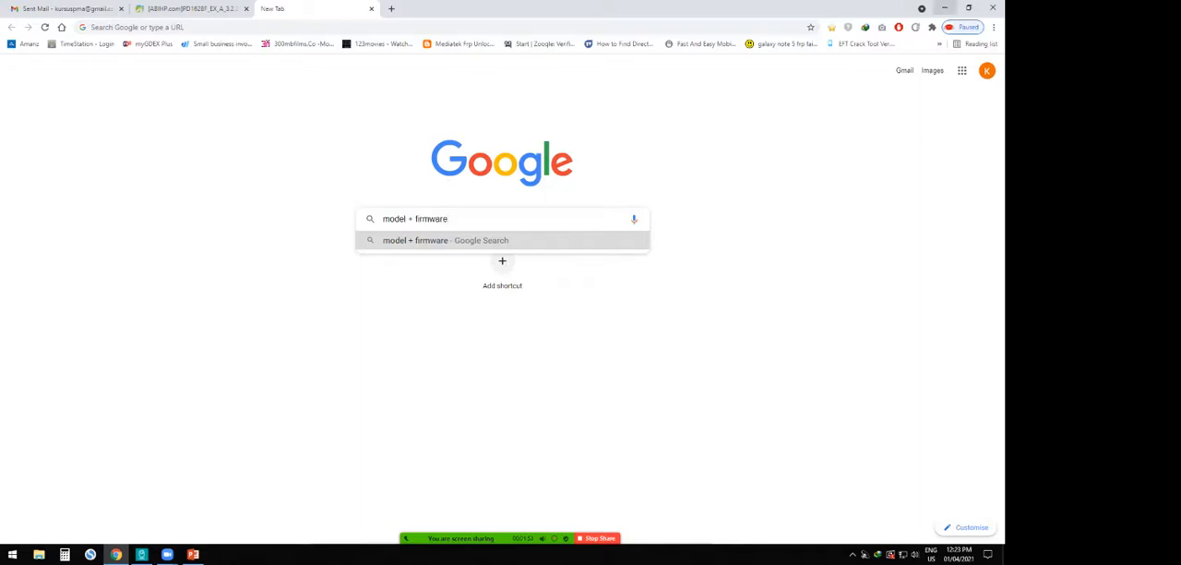
pyautogui.click(944, 8)
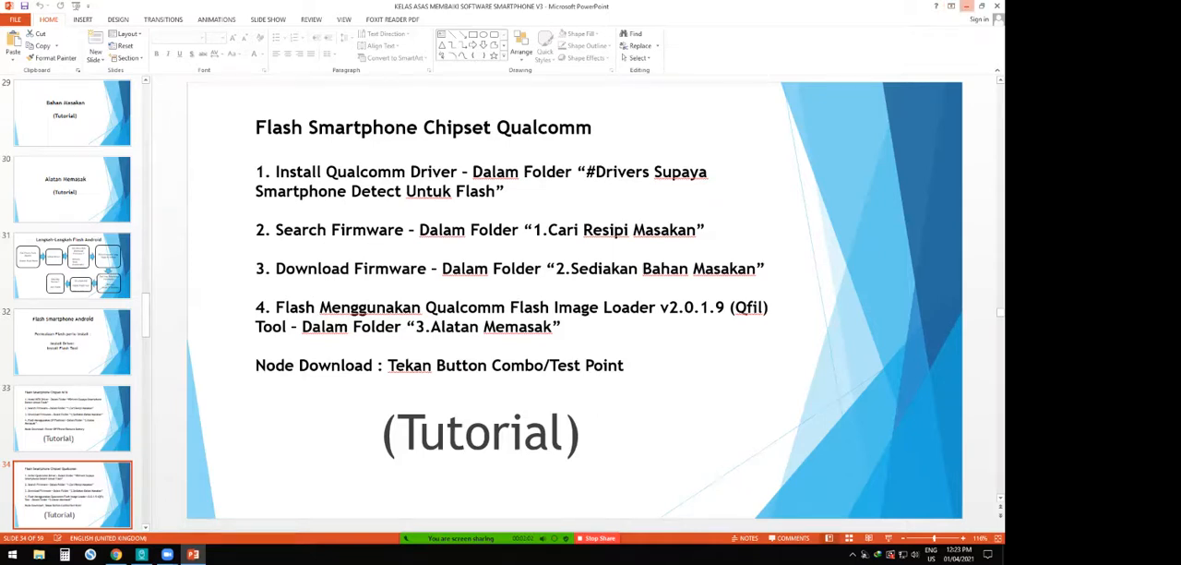
# - Minimize PowerPoint, browse the sample firmware folder inside the "2.Sediakan Bahan Masakan" archive with WinRAR, and close the archive
pyautogui.click(966, 6)
pyautogui.rightClick(583, 268)
pyautogui.click(631, 301)
pyautogui.moveTo(372, 146); pyautogui.dragTo(814, 148)
pyautogui.doubleClick(637, 240)
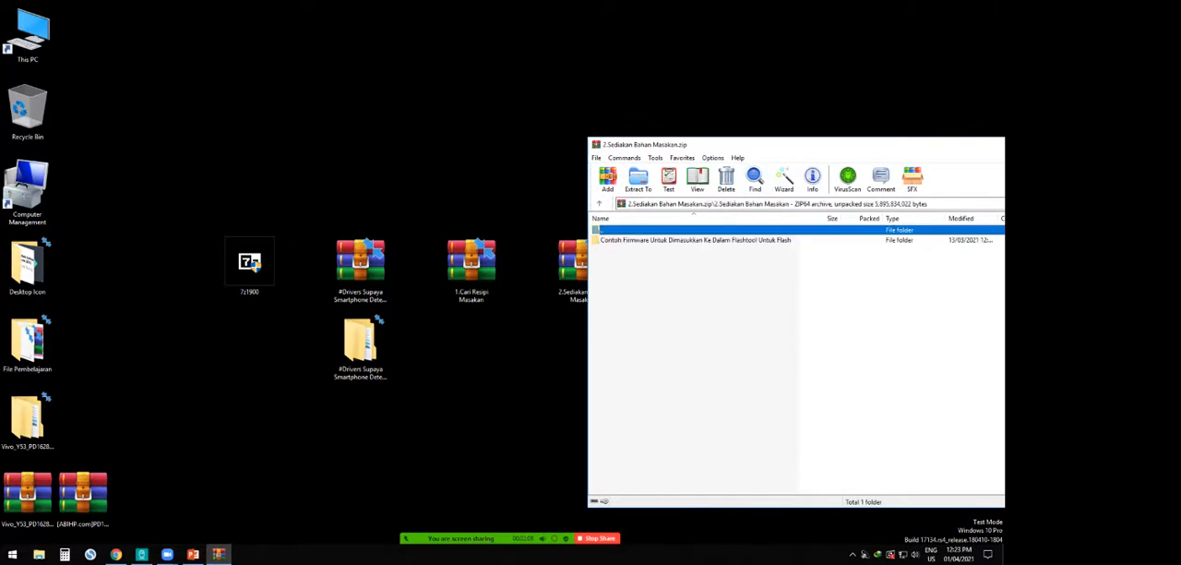
pyautogui.doubleClick(636, 240)
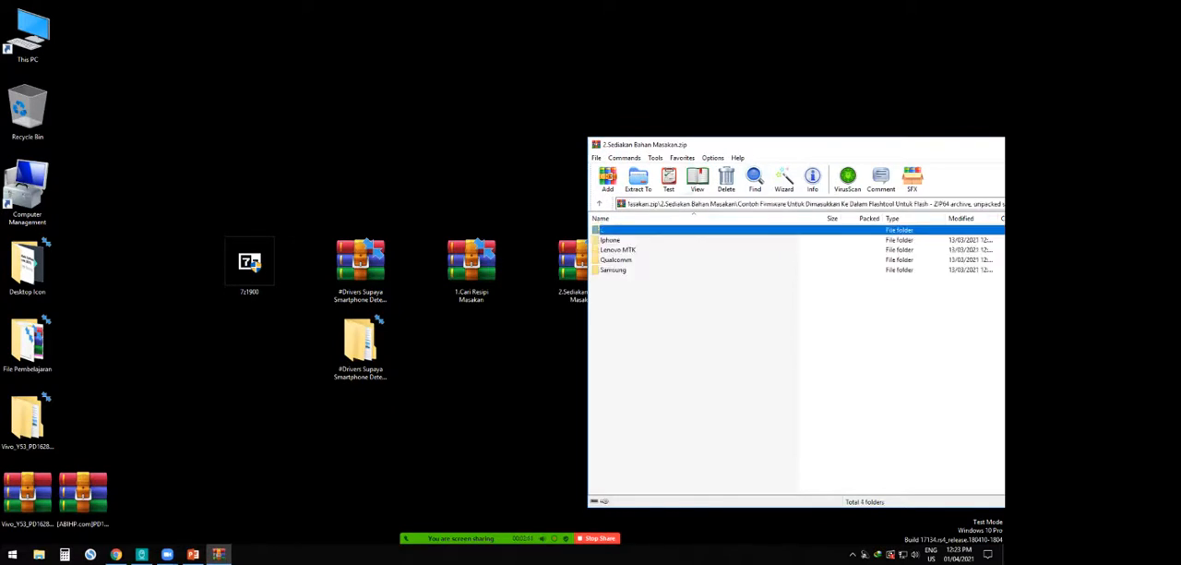
pyautogui.moveTo(646, 144); pyautogui.dragTo(276, 126)
pyautogui.click(694, 137)
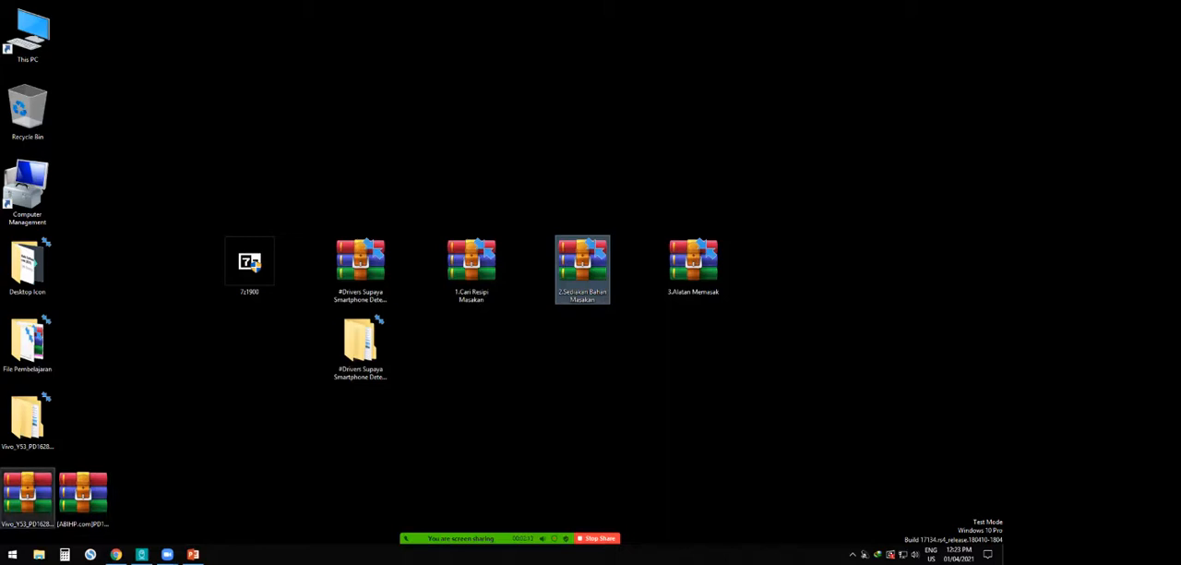
# - Move the Vivo_Y53 and [ABIHP.com] firmware archives to free desktop space and try to extract the [ABIHP.com] archive with WinRAR
pyautogui.moveTo(28, 489); pyautogui.dragTo(194, 415)
pyautogui.moveTo(83, 494); pyautogui.dragTo(305, 109)
pyautogui.rightClick(306, 107)
pyautogui.click(351, 163)
pyautogui.press('Return')
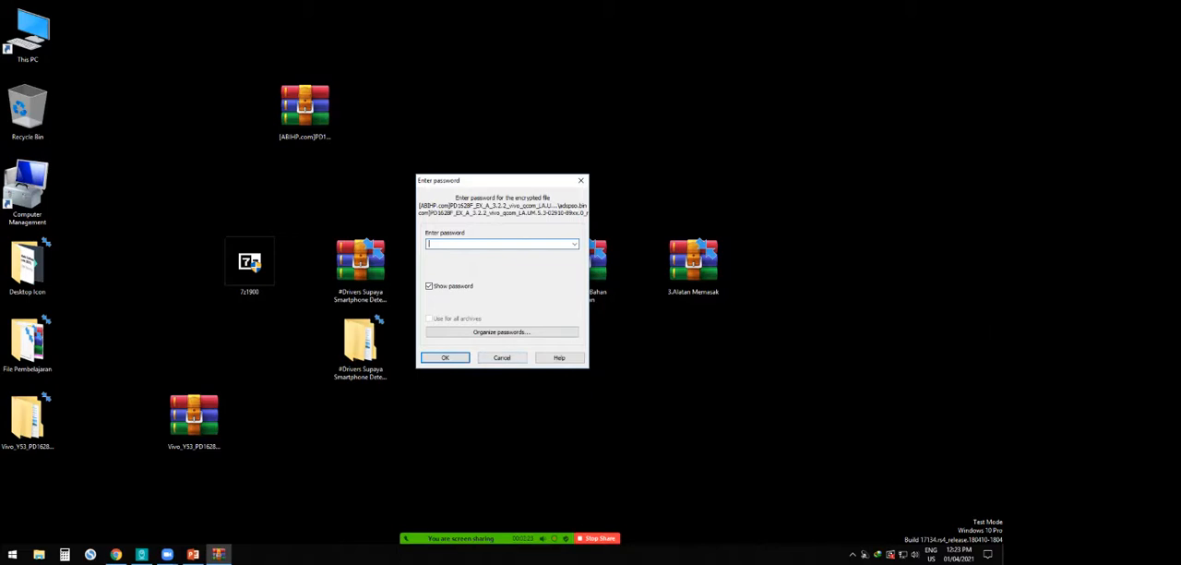
# - Look over the [ABIHP.com] firmware's Android File Host download page in Chrome and dismiss the archive's password prompt
pyautogui.click(116, 553)
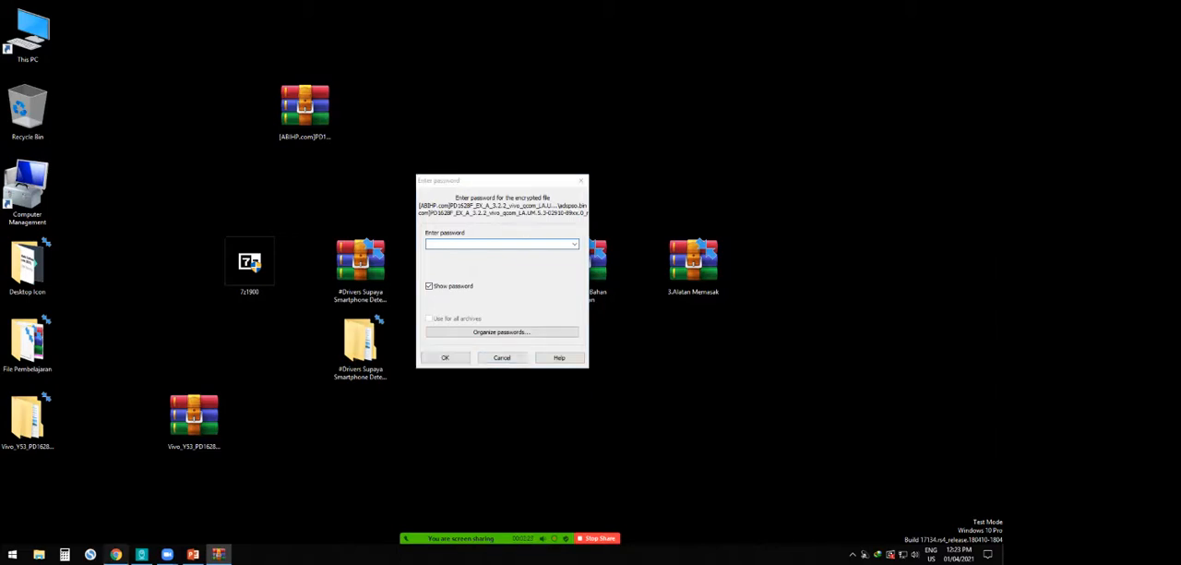
pyautogui.click(192, 8)
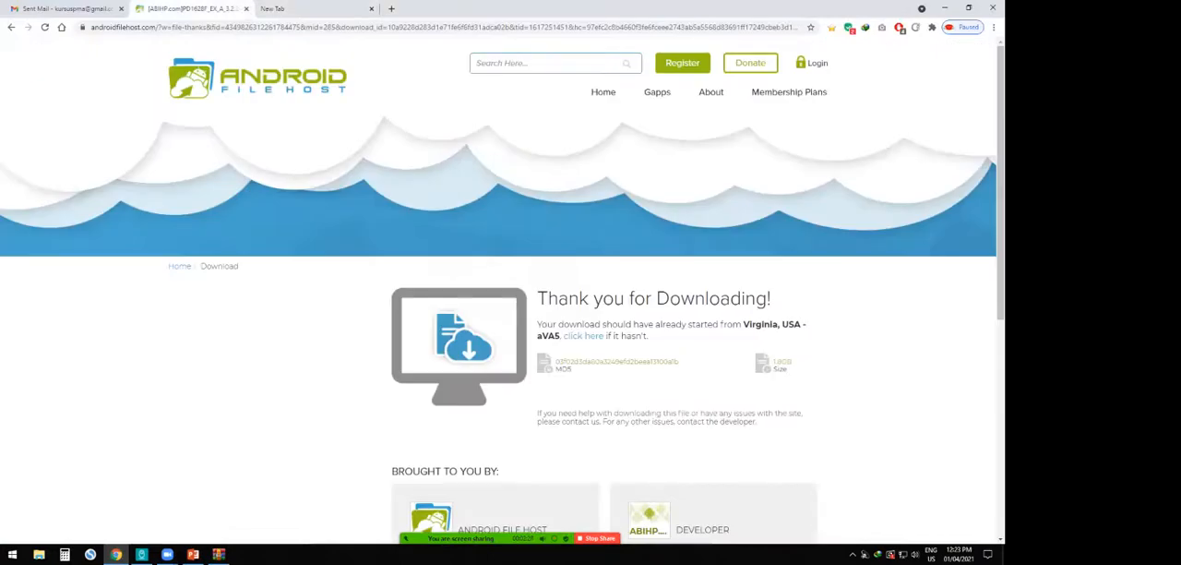
pyautogui.scroll(-3, 498, 304)
pyautogui.scroll(3, 498, 304)
pyautogui.click(193, 553)
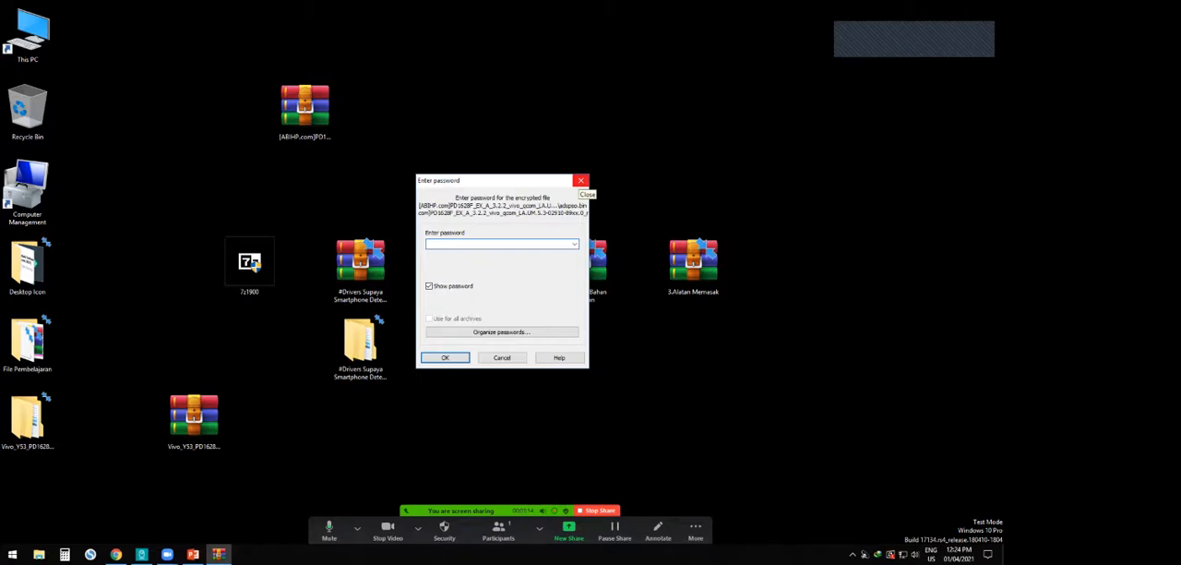
pyautogui.click(580, 181)
# - Place the Vivo_Y53_PD1628F firmware archive beside the [ABIHP.com] archive and extract it to the desktop with WinRAR
pyautogui.moveTo(194, 415); pyautogui.dragTo(384, 111)
pyautogui.rightClick(361, 114)
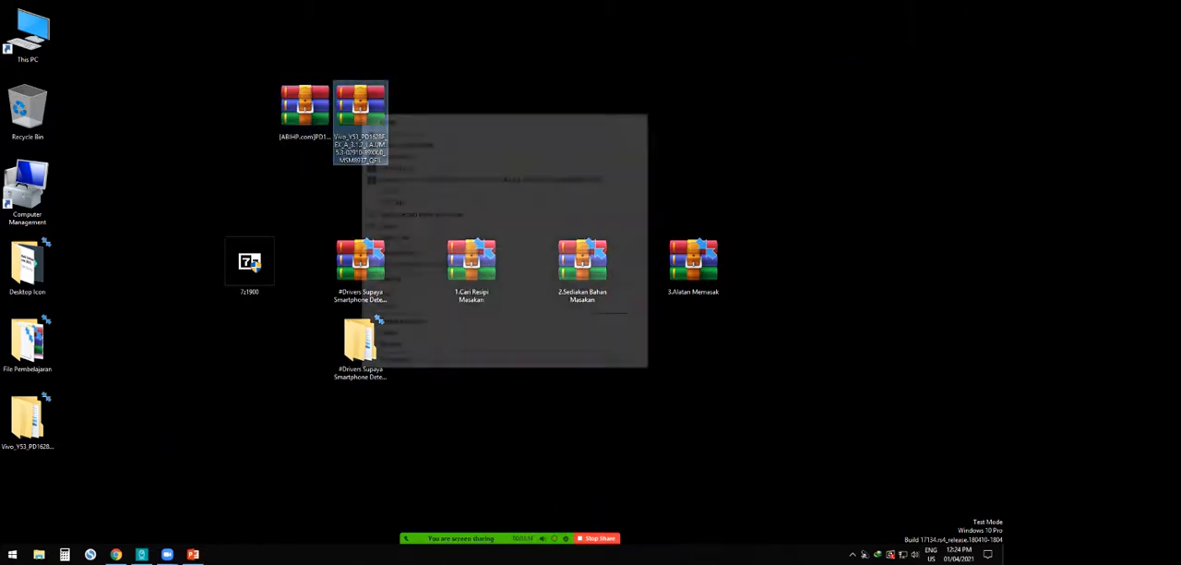
pyautogui.click(396, 156)
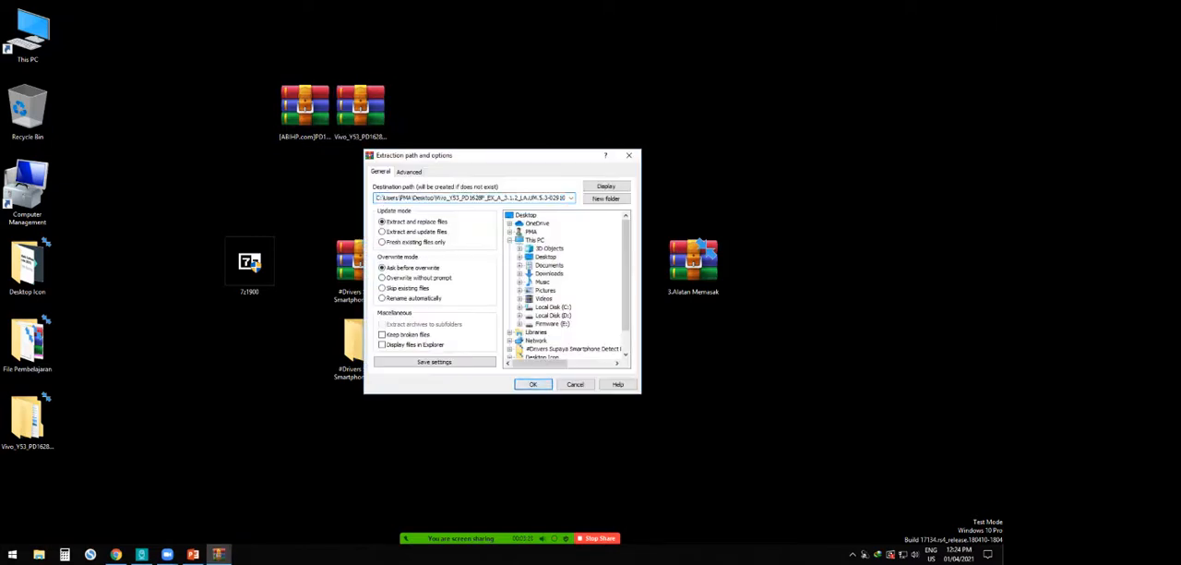
pyautogui.click(534, 383)
pyautogui.click(484, 330)
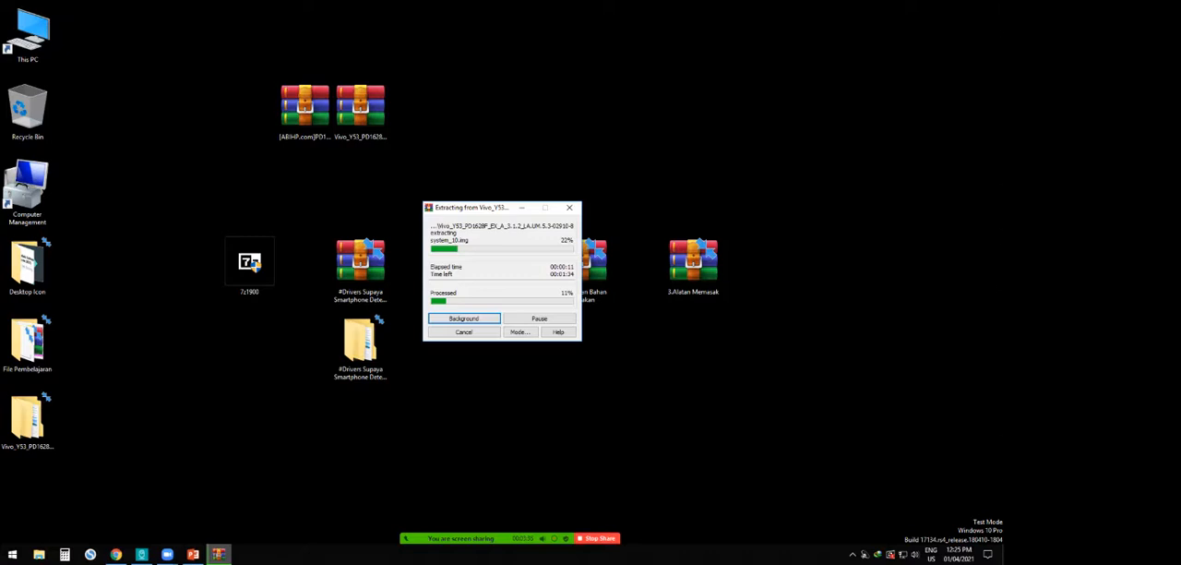
# - Extract the "3.Alatan Memasak" archive to the desktop with 7-Zip and move the progress window clear of the WinRAR extraction
pyautogui.click(693, 265)
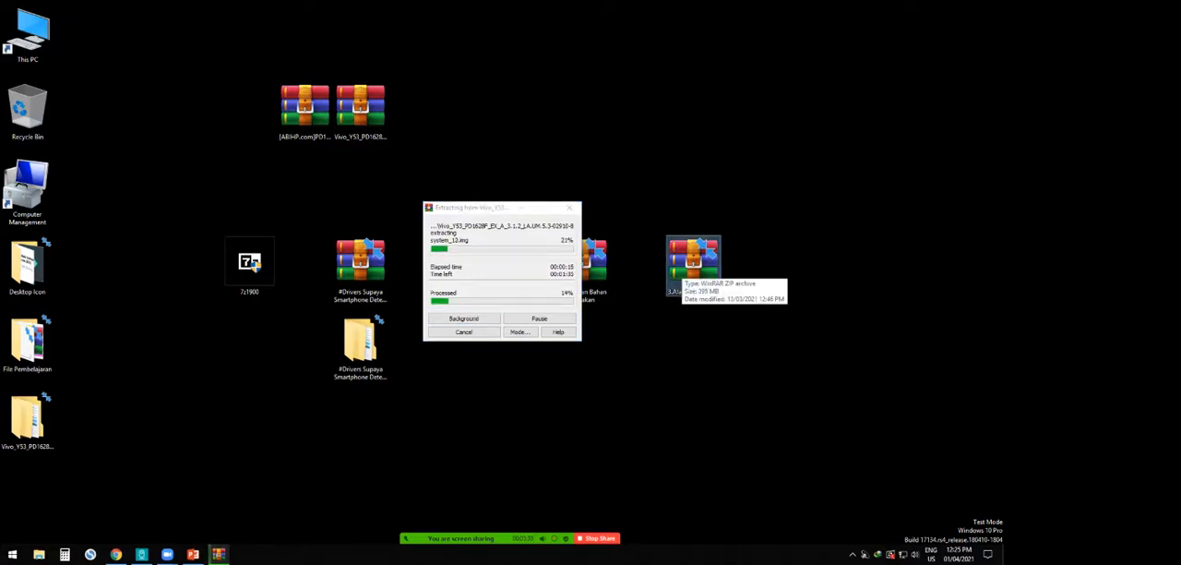
pyautogui.rightClick(685, 257)
pyautogui.click(686, 266)
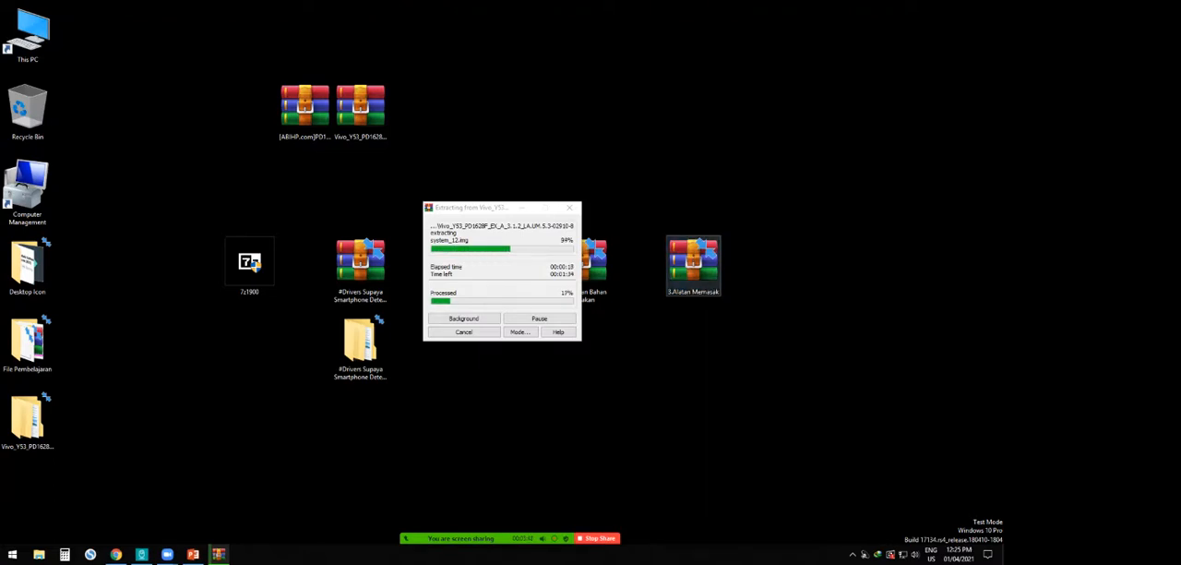
pyautogui.rightClick(685, 271)
pyautogui.moveTo(715, 348)
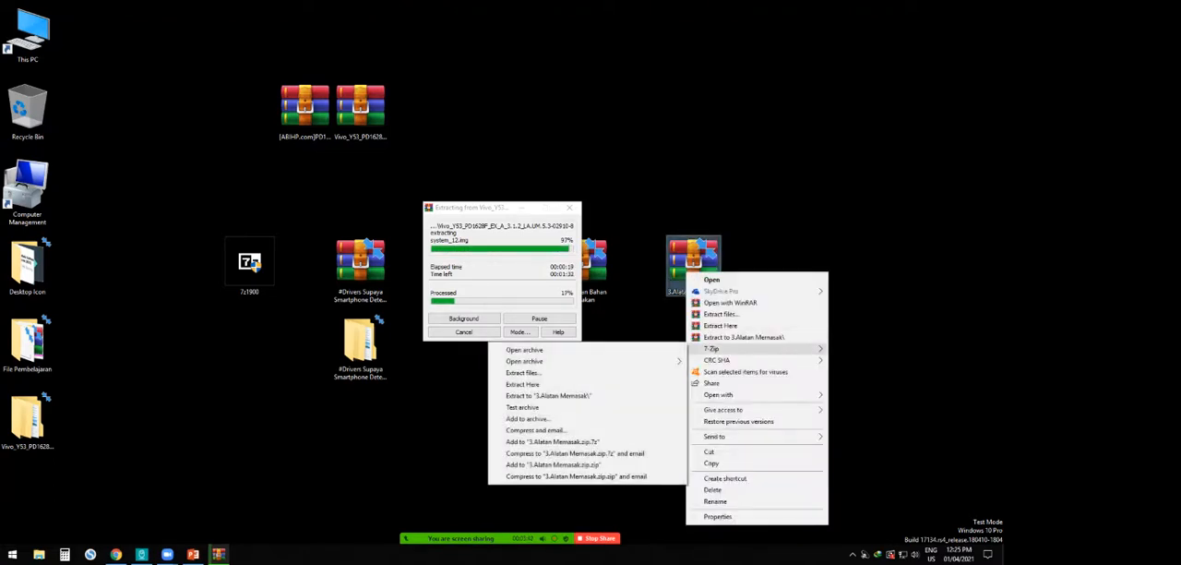
pyautogui.click(526, 371)
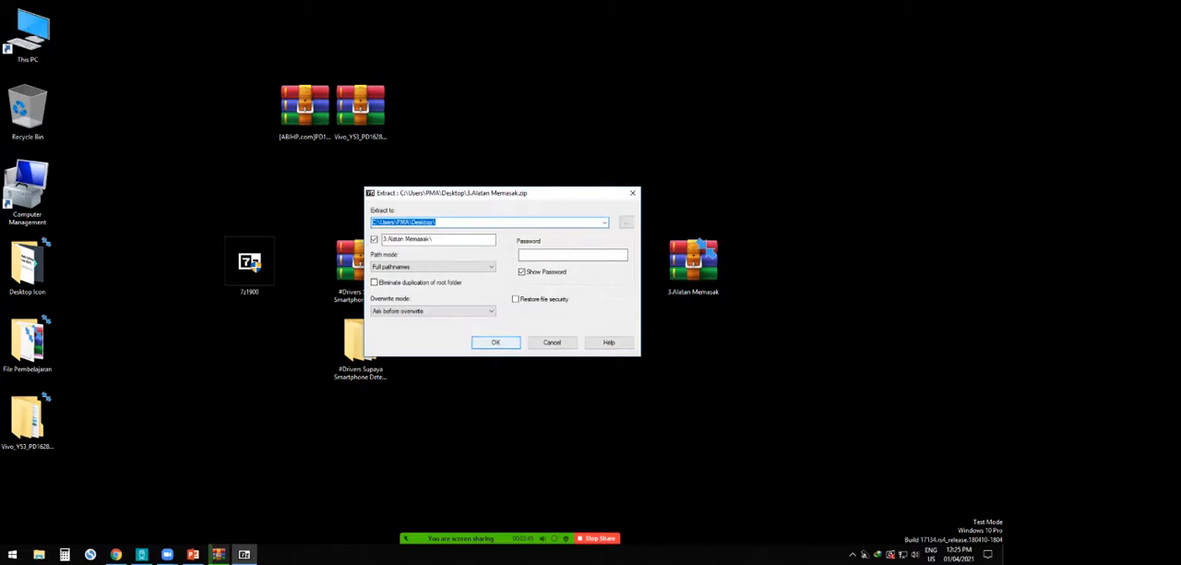
pyautogui.click(489, 341)
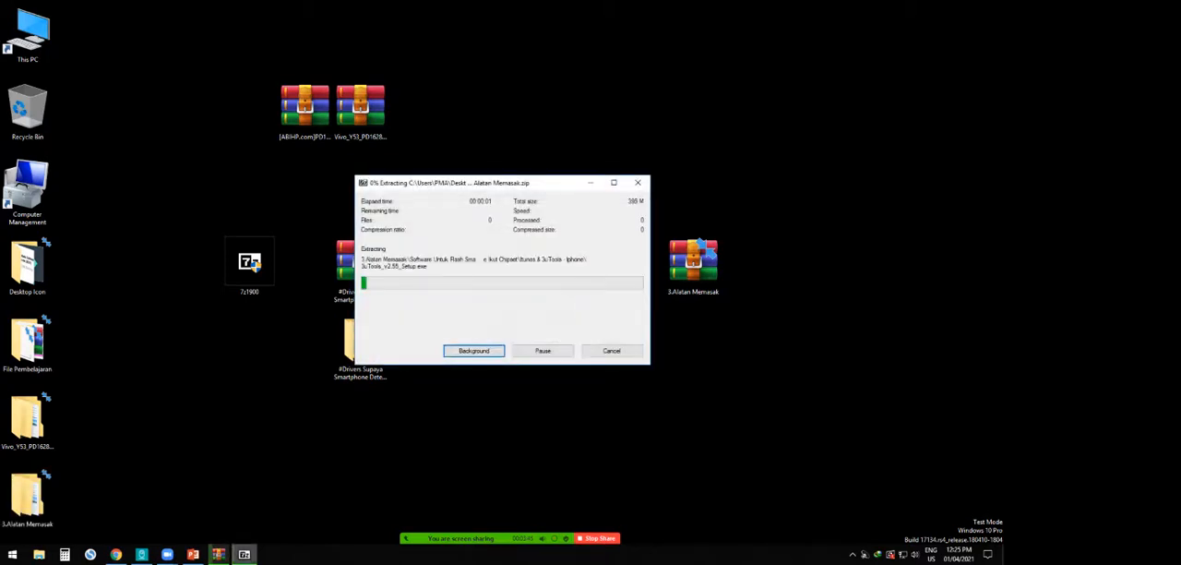
pyautogui.moveTo(446, 189); pyautogui.dragTo(565, 334)
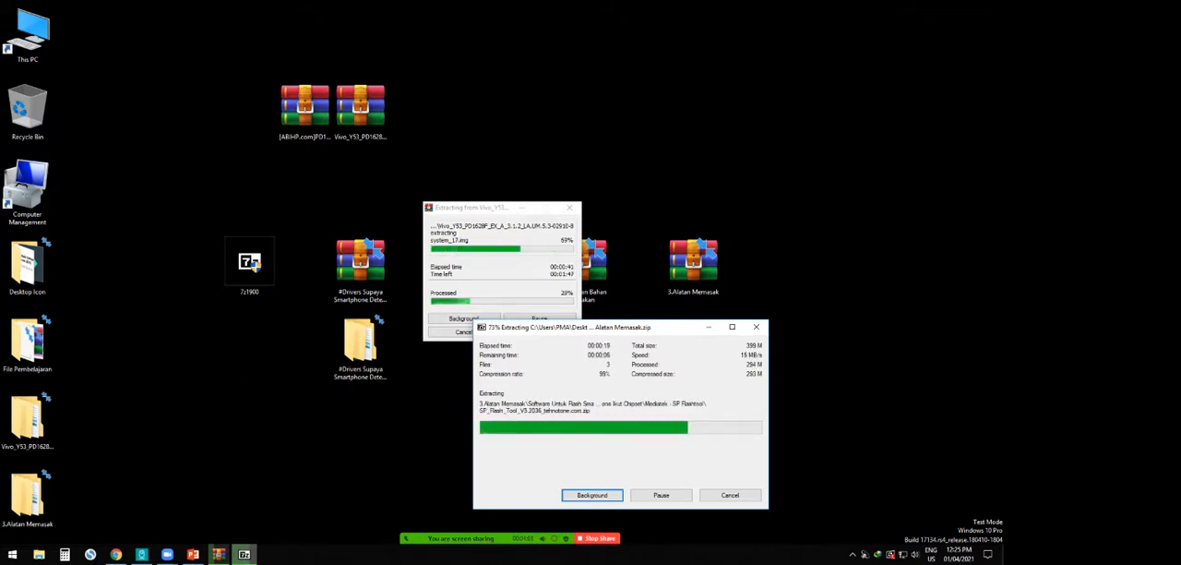
# - Move the extracted "3.Alatan Memasak" folder directly below its archive on the desktop
pyautogui.moveTo(28, 496); pyautogui.dragTo(369, 415)
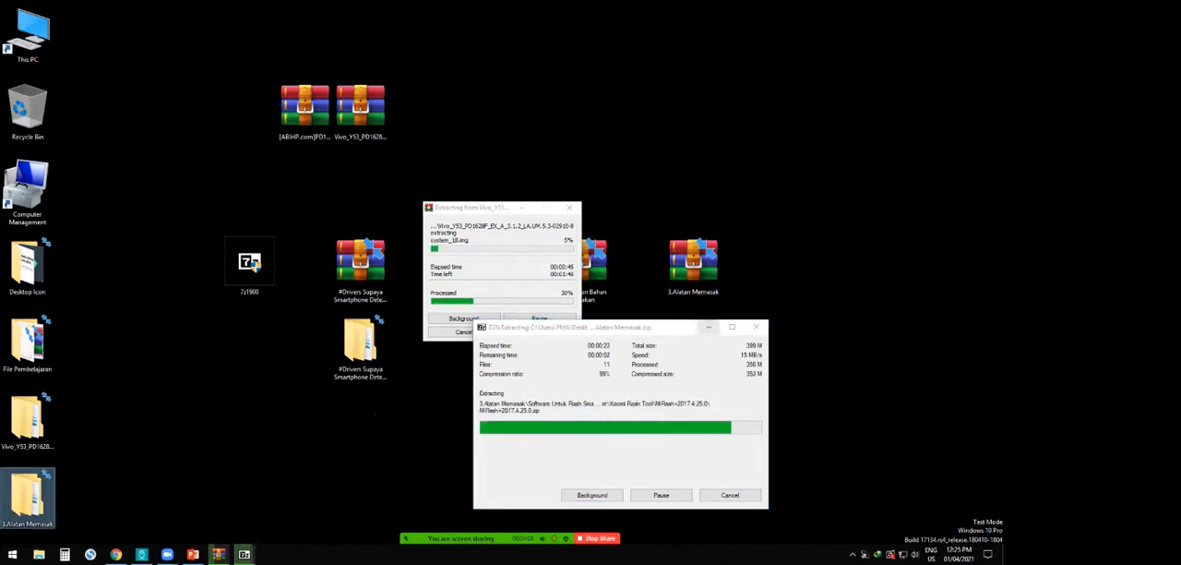
pyautogui.moveTo(675, 332); pyautogui.dragTo(404, 405)
pyautogui.moveTo(28, 495); pyautogui.dragTo(693, 346)
# - Open the extracted "3.Alatan Memasak" folder and go to Qualcomm Flash Tool inside "Software Untuk Flash Smartphone Ikut Chipset"
pyautogui.doubleClick(692, 344)
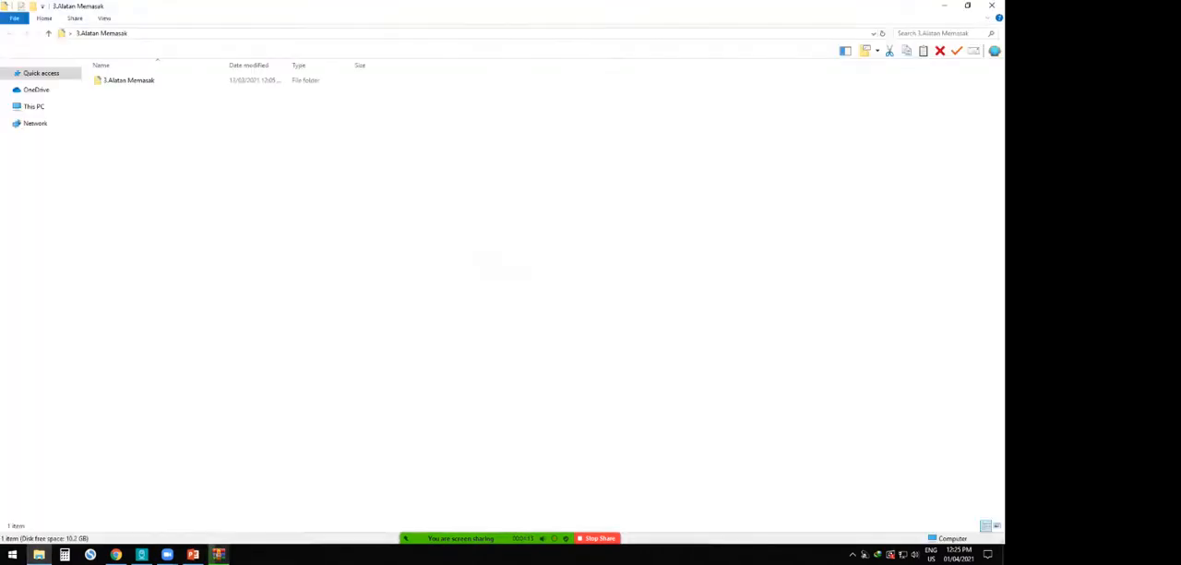
pyautogui.click(944, 5)
pyautogui.click(693, 343)
pyautogui.doubleClick(692, 343)
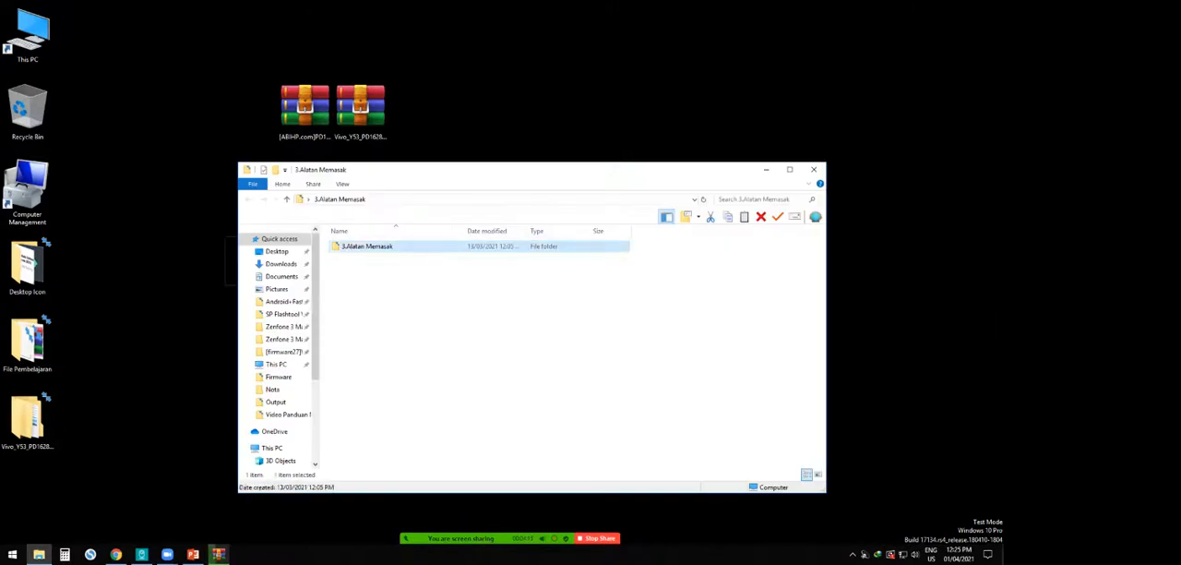
pyautogui.doubleClick(406, 246)
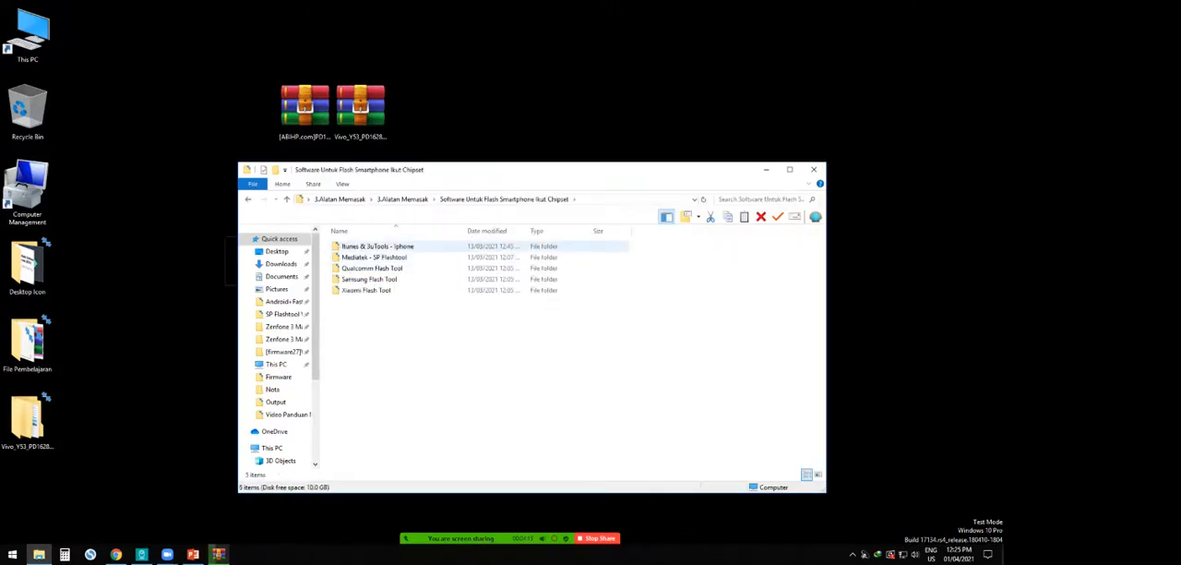
pyautogui.doubleClick(369, 269)
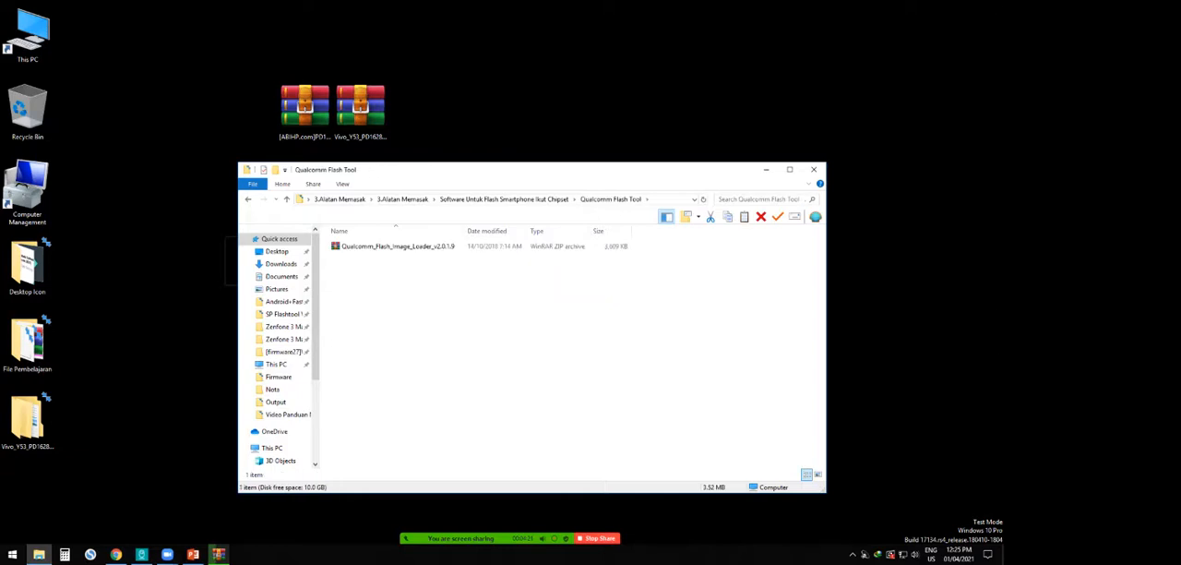
pyautogui.click(398, 246)
pyautogui.rightClick(397, 246)
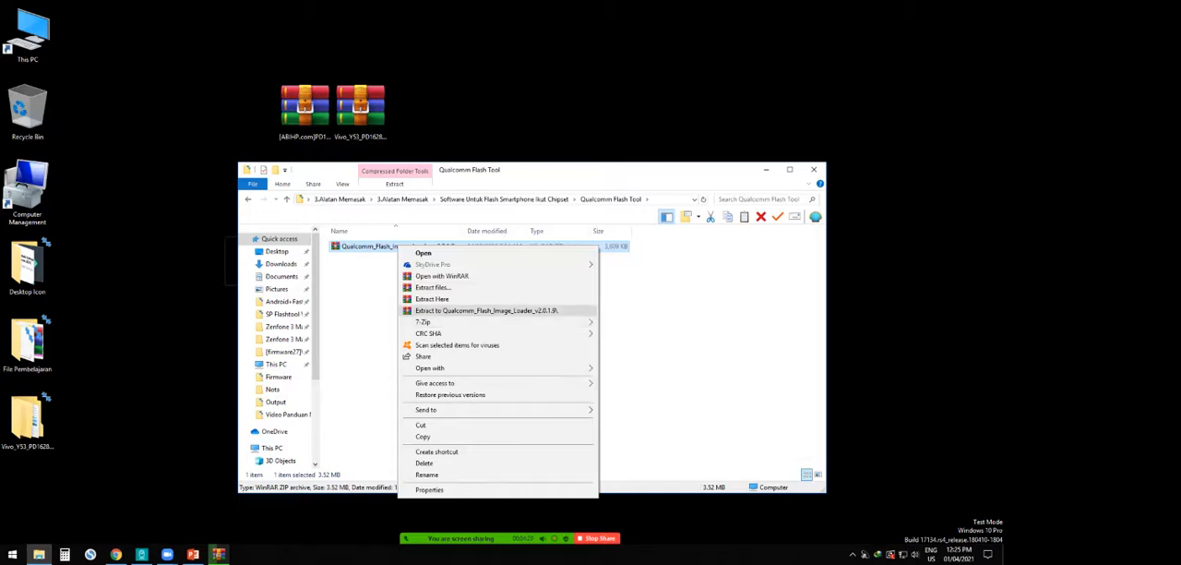
pyautogui.click(505, 199)
pyautogui.doubleClick(372, 268)
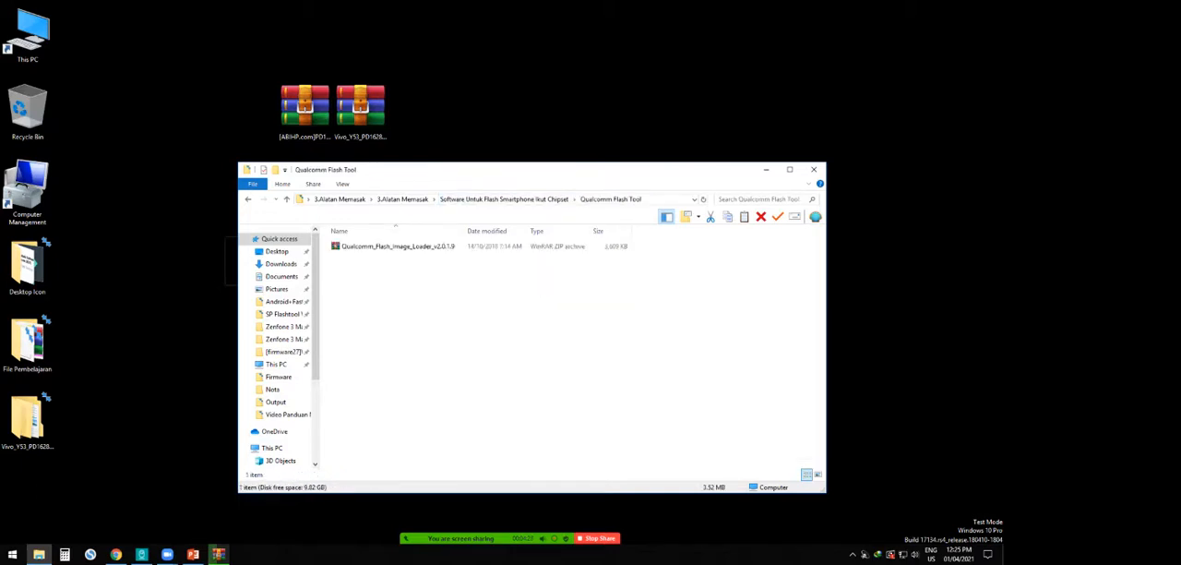
# - Extract the Qualcomm_Flash_Image_Loader_v2.0.1.9 archive with 7-Zip into its own folder inside Qualcomm Flash Tool
pyautogui.click(387, 246)
pyautogui.rightClick(387, 249)
pyautogui.moveTo(489, 328)
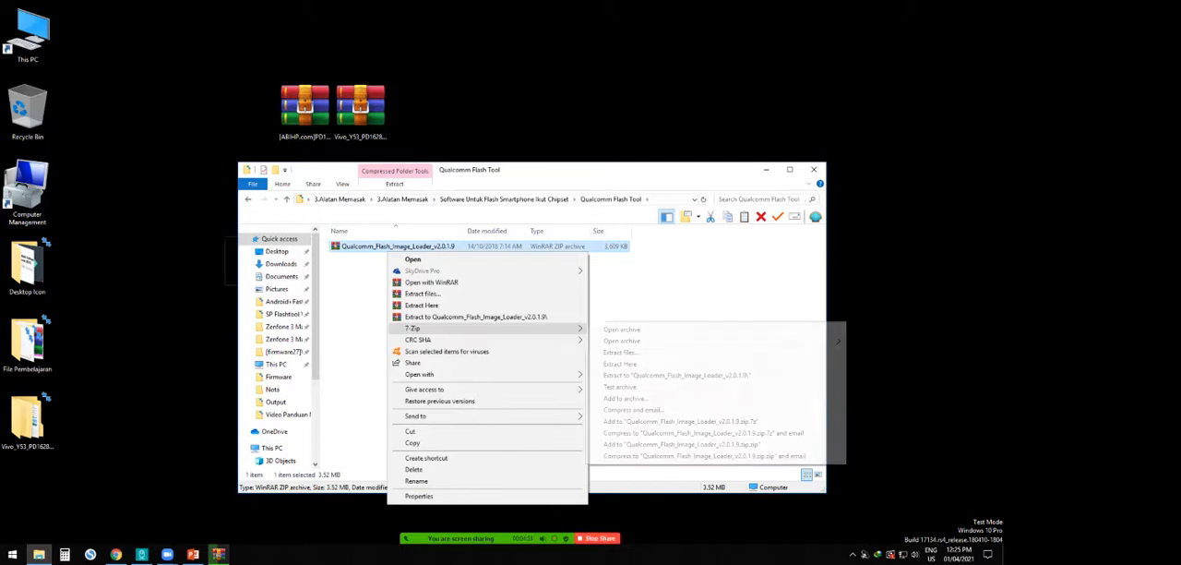
pyautogui.click(628, 353)
pyautogui.click(495, 341)
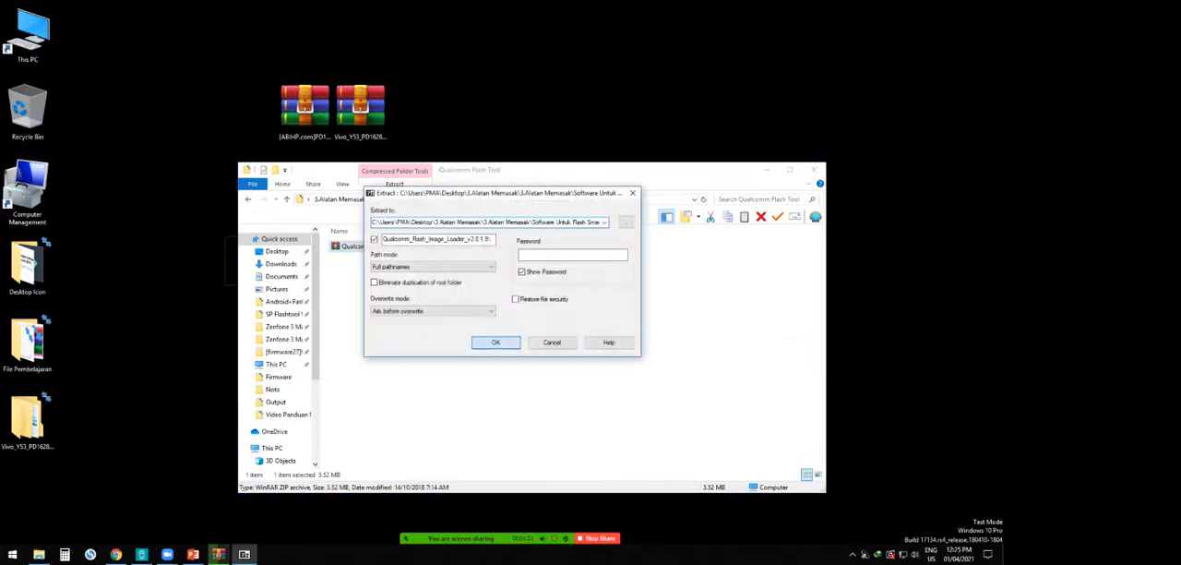
# - Launch QFIL from the extracted Qualcomm_Flash_Image_Loader_v2.0.1.9 folder and arrange its window beside the WinRAR extraction progress
pyautogui.doubleClick(432, 248)
pyautogui.doubleClick(432, 246)
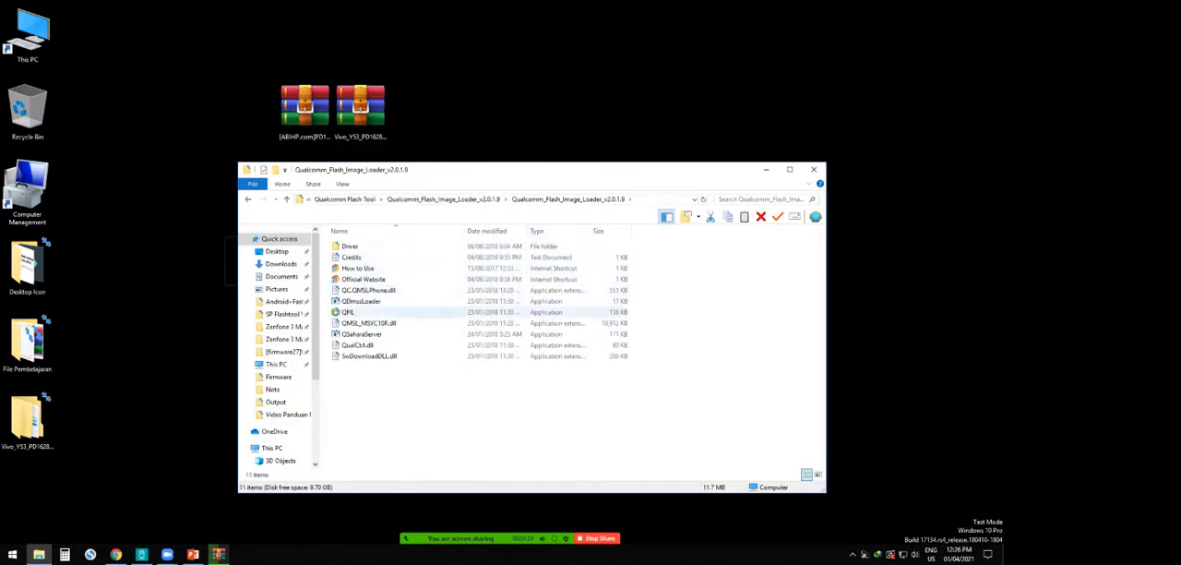
pyautogui.click(349, 311)
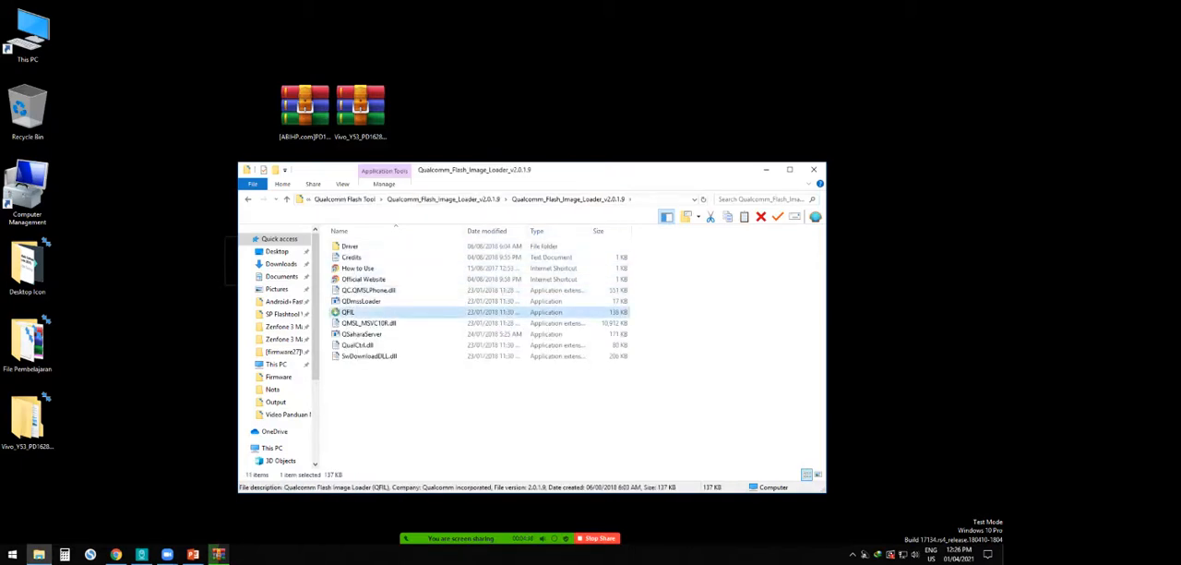
pyautogui.doubleClick(349, 312)
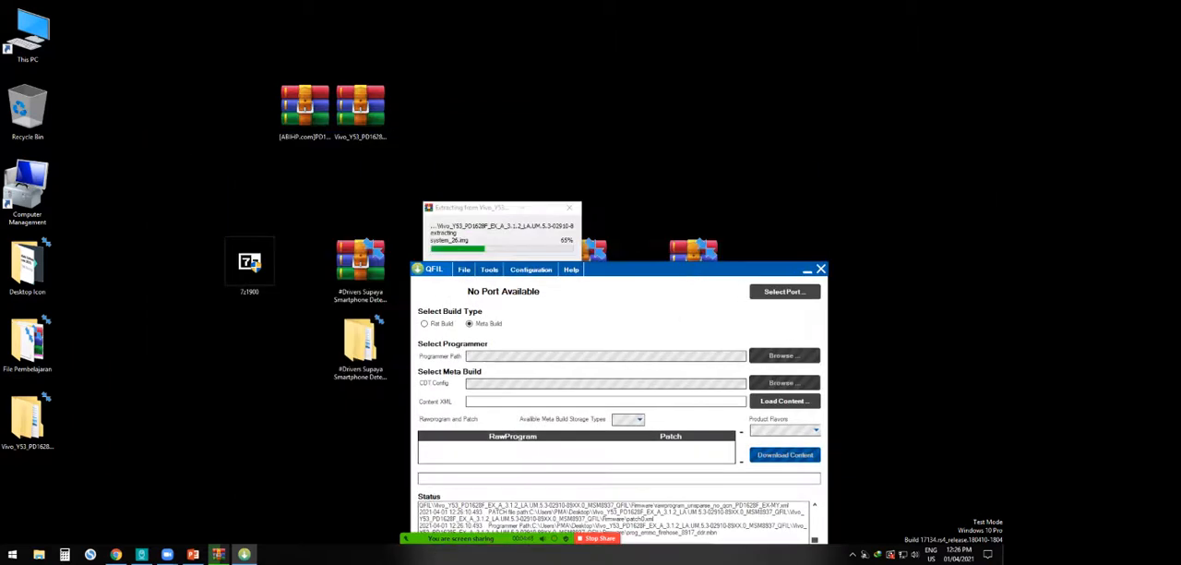
pyautogui.moveTo(634, 272); pyautogui.dragTo(250, 237)
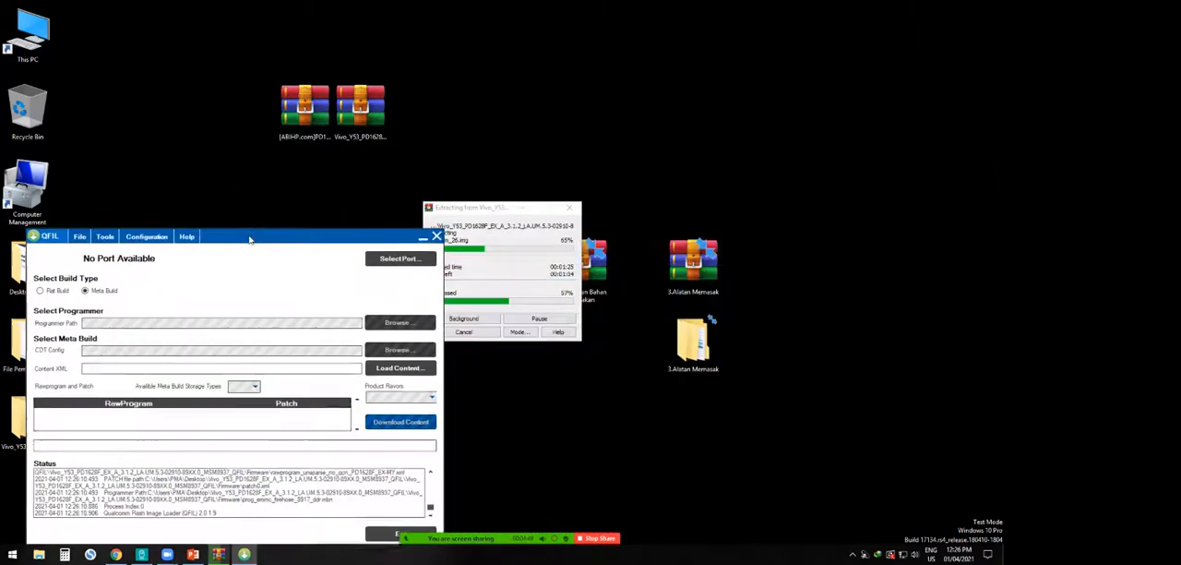
pyautogui.moveTo(464, 208); pyautogui.dragTo(707, 191)
pyautogui.moveTo(370, 235); pyautogui.dragTo(546, 131)
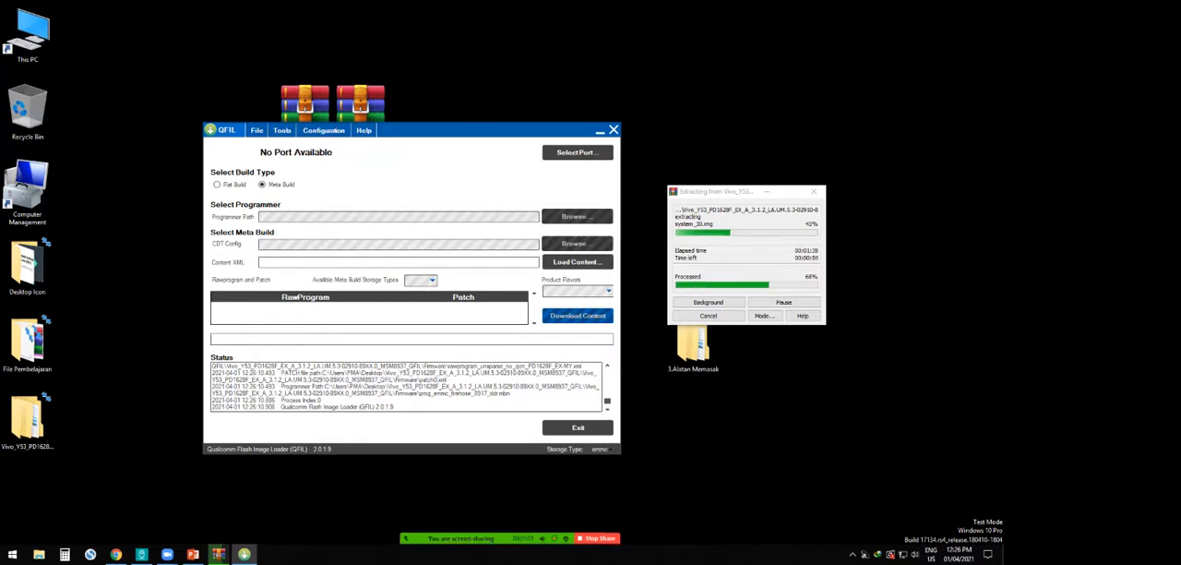
# - Switch the Zoom camera to UVC Camera and show the video panel alongside the shared screen
pyautogui.click(417, 528)
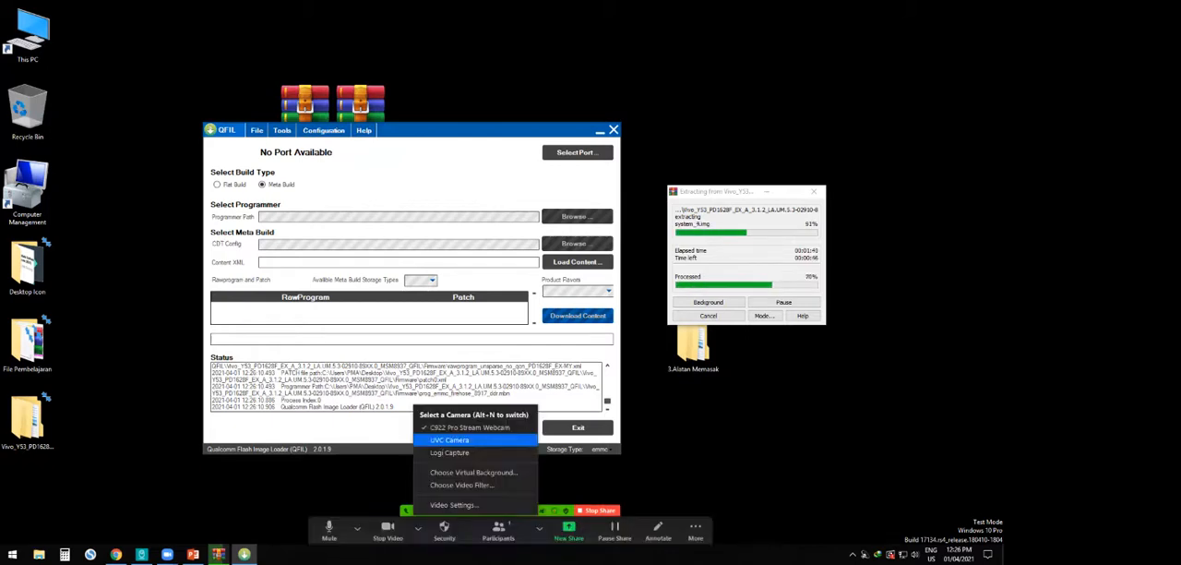
pyautogui.click(450, 440)
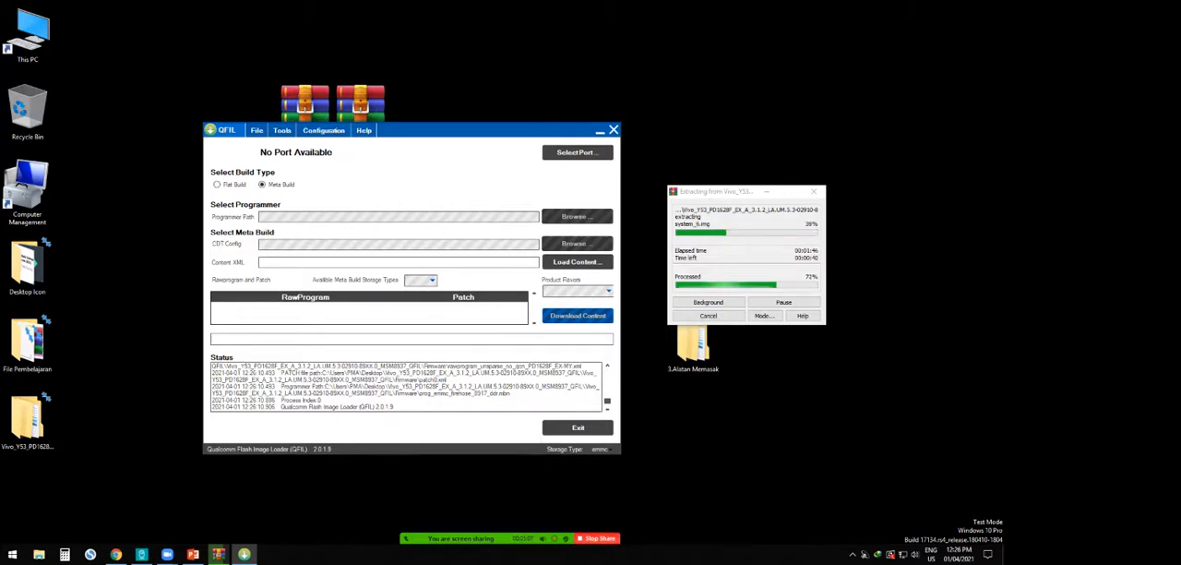
pyautogui.click(695, 530)
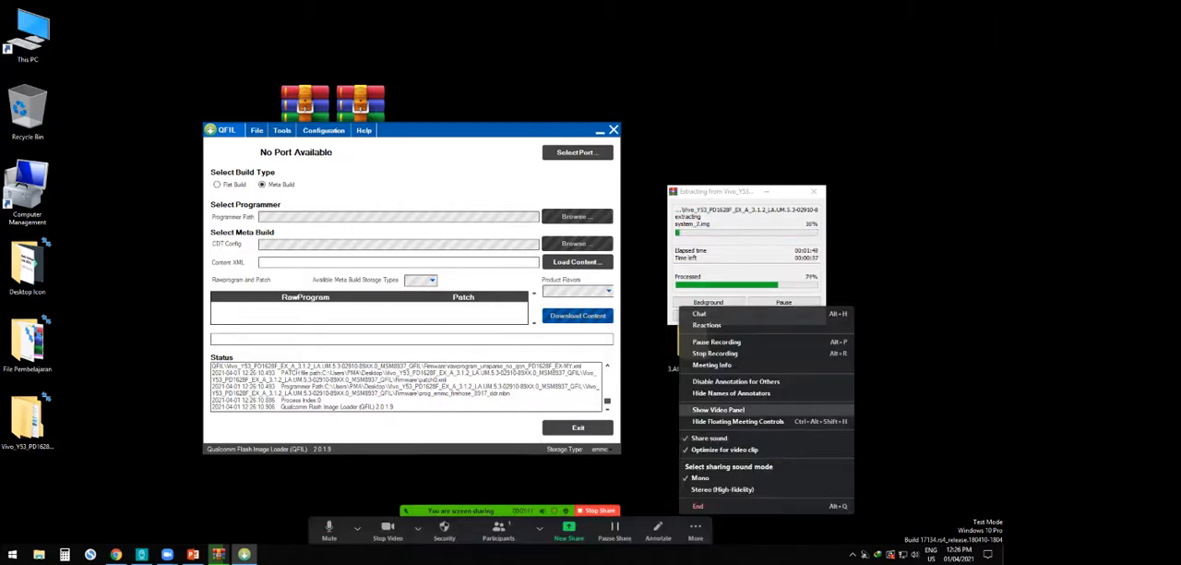
pyautogui.click(718, 408)
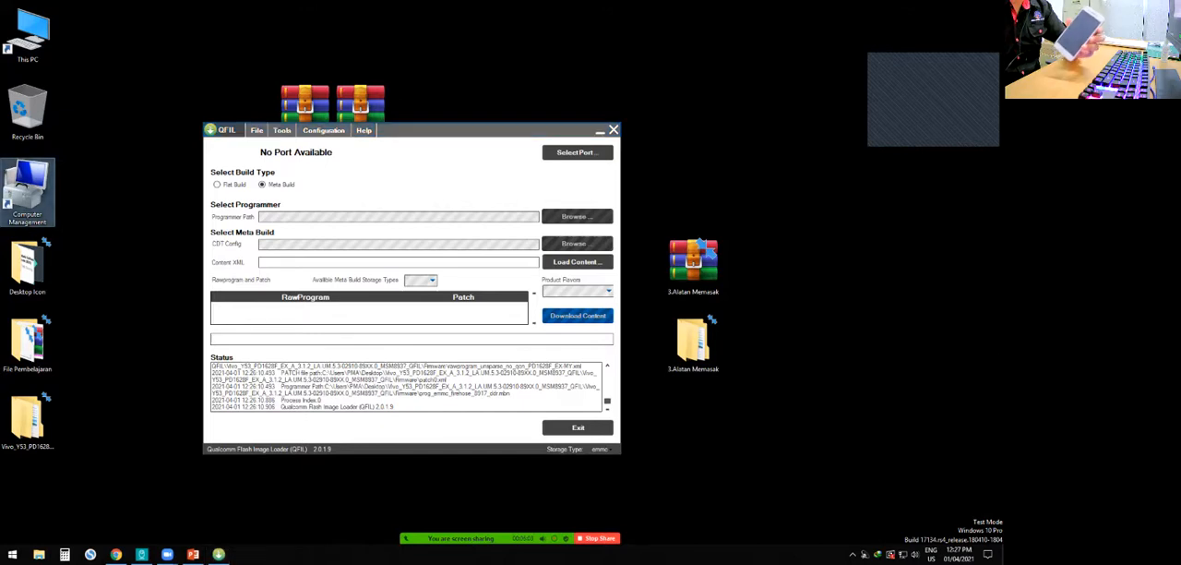
# - Look over the device list in Computer Management from the desktop shortcut and close the console
pyautogui.doubleClick(28, 191)
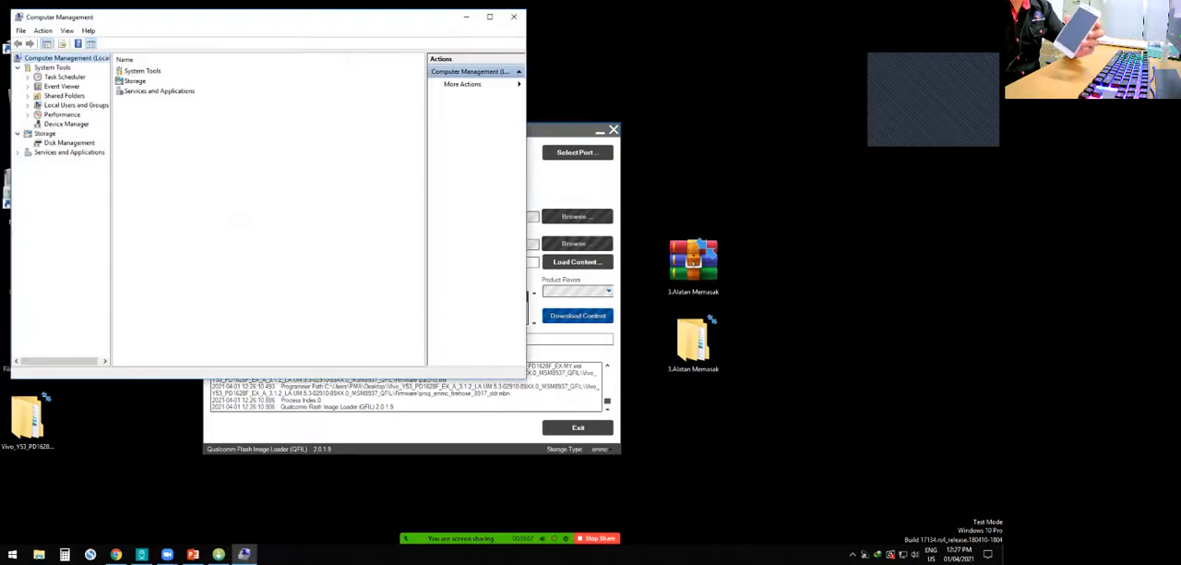
pyautogui.click(66, 124)
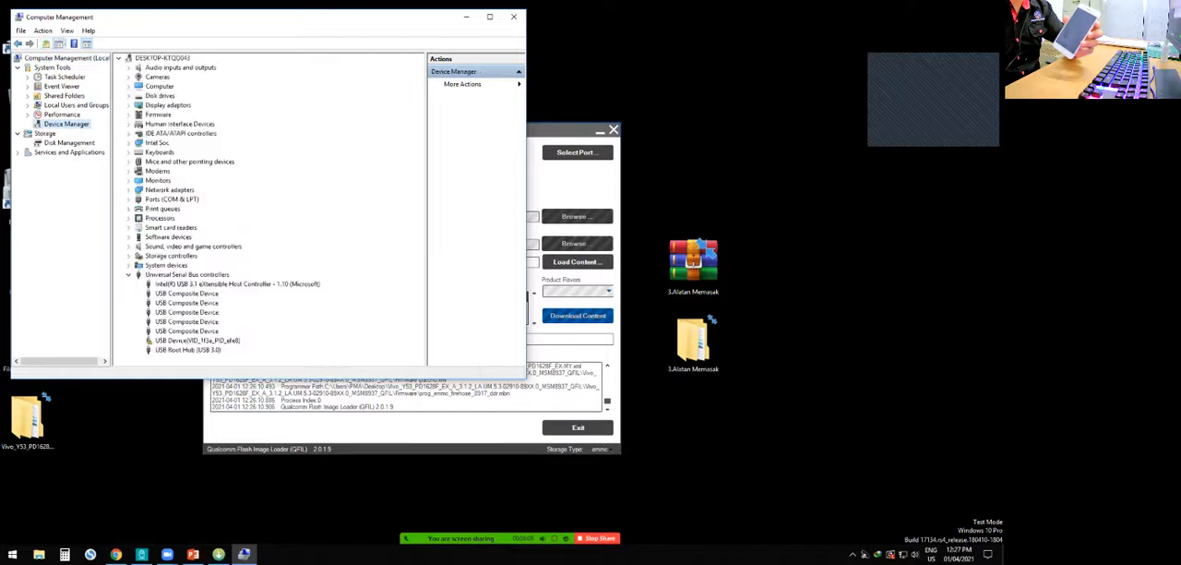
pyautogui.click(514, 16)
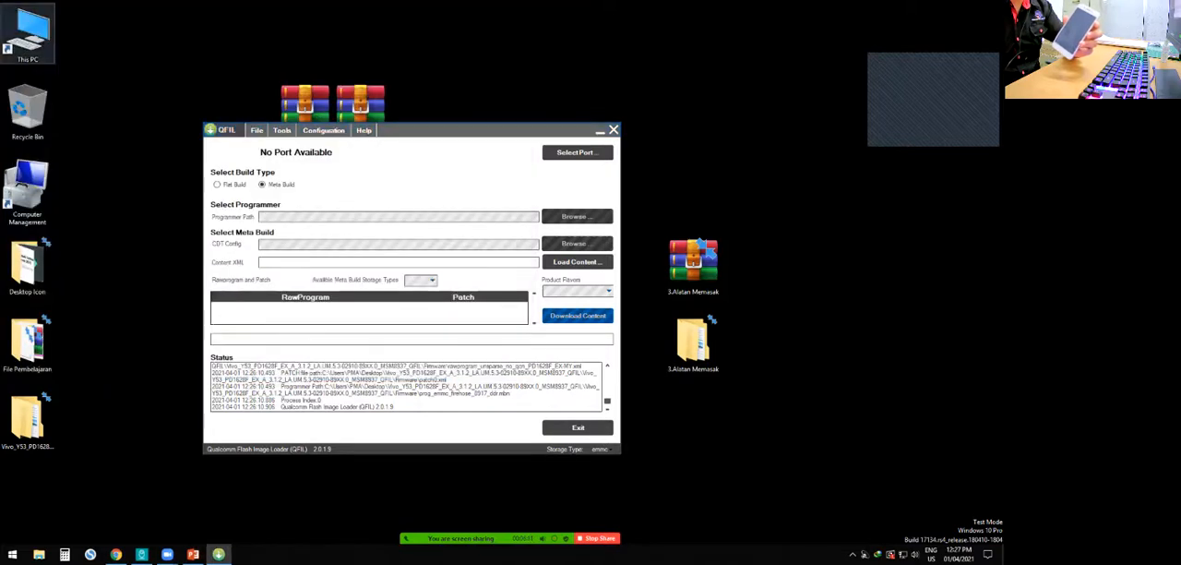
# - Open This PC, look over the computer's About page in Settings, and close Settings
pyautogui.doubleClick(27, 36)
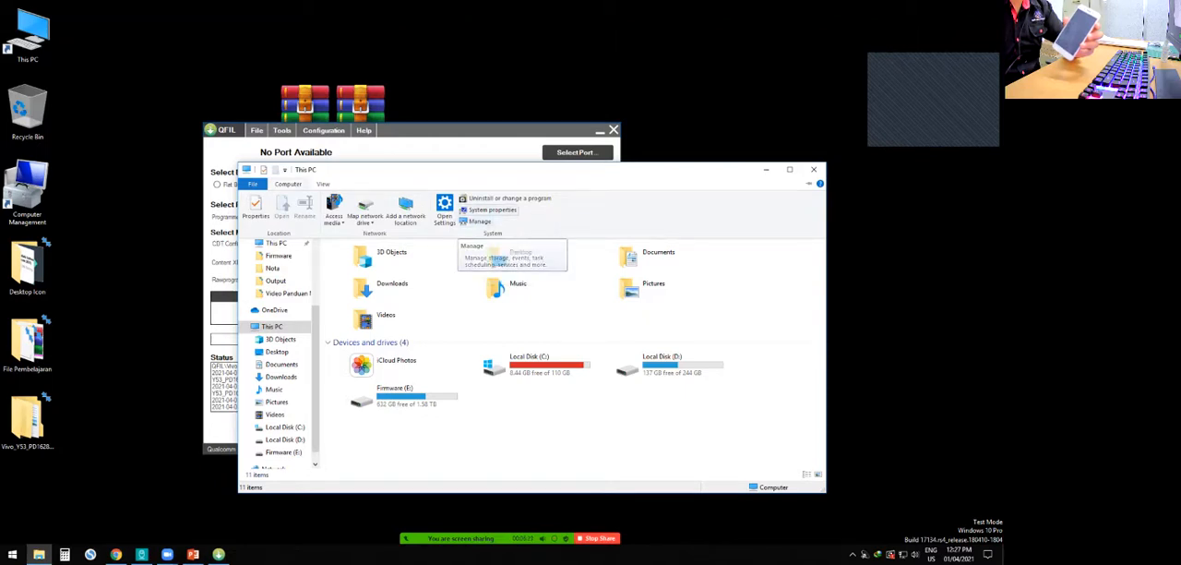
pyautogui.click(444, 210)
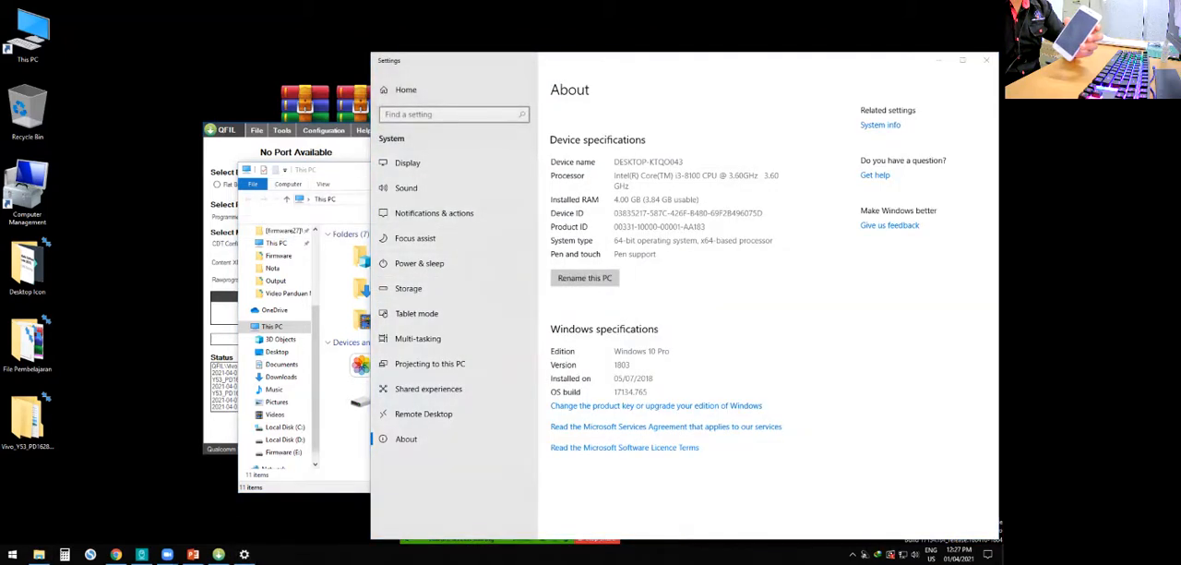
pyautogui.moveTo(542, 61); pyautogui.dragTo(331, 27)
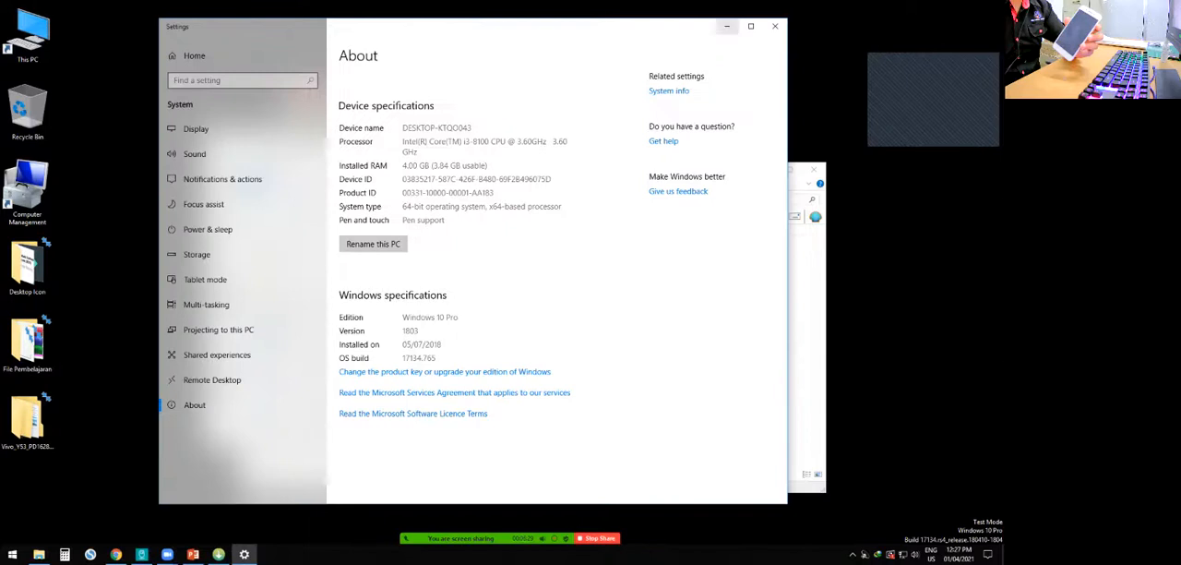
pyautogui.click(774, 26)
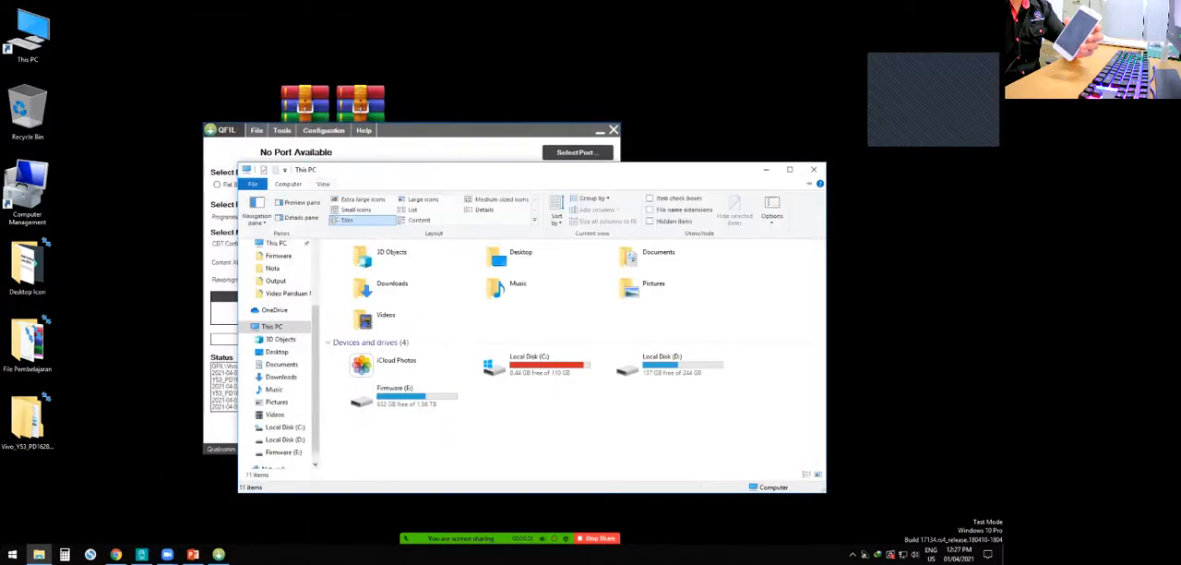
# - Open Computer Management from This PC and select the Qualcomm HS-USB QDLoader 9008 port in Device Manager
pyautogui.click(288, 184)
pyautogui.click(478, 222)
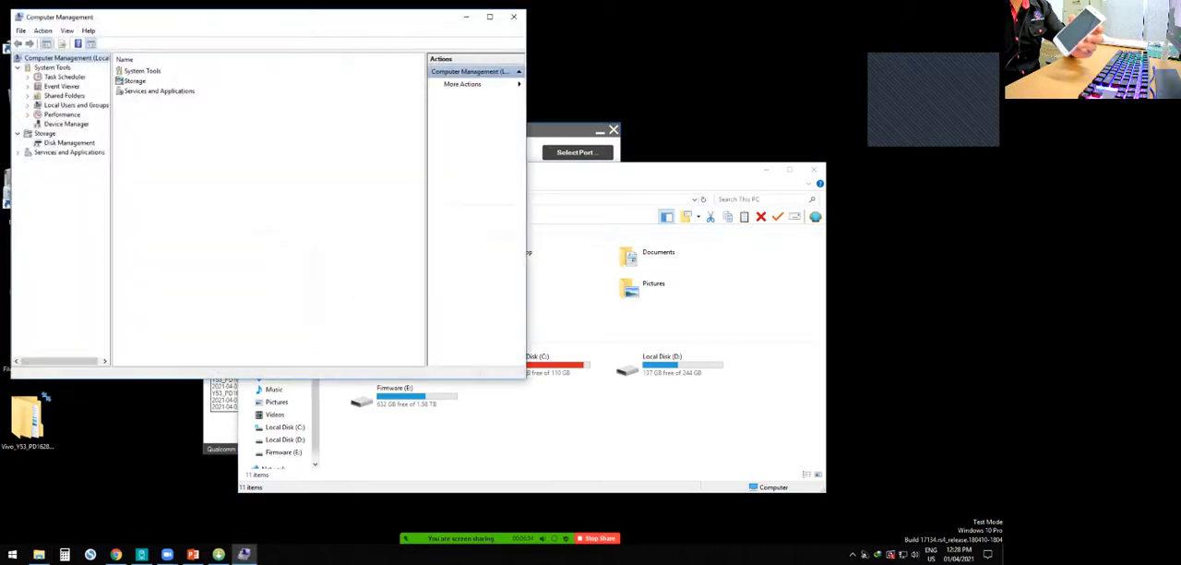
pyautogui.moveTo(372, 17); pyautogui.dragTo(510, 106)
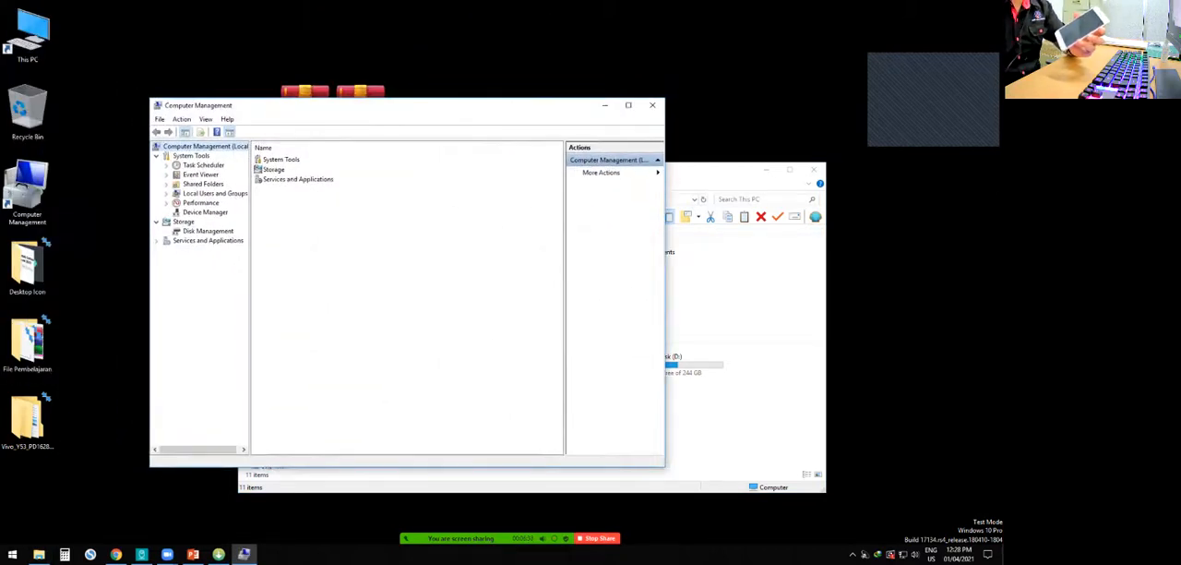
pyautogui.click(205, 212)
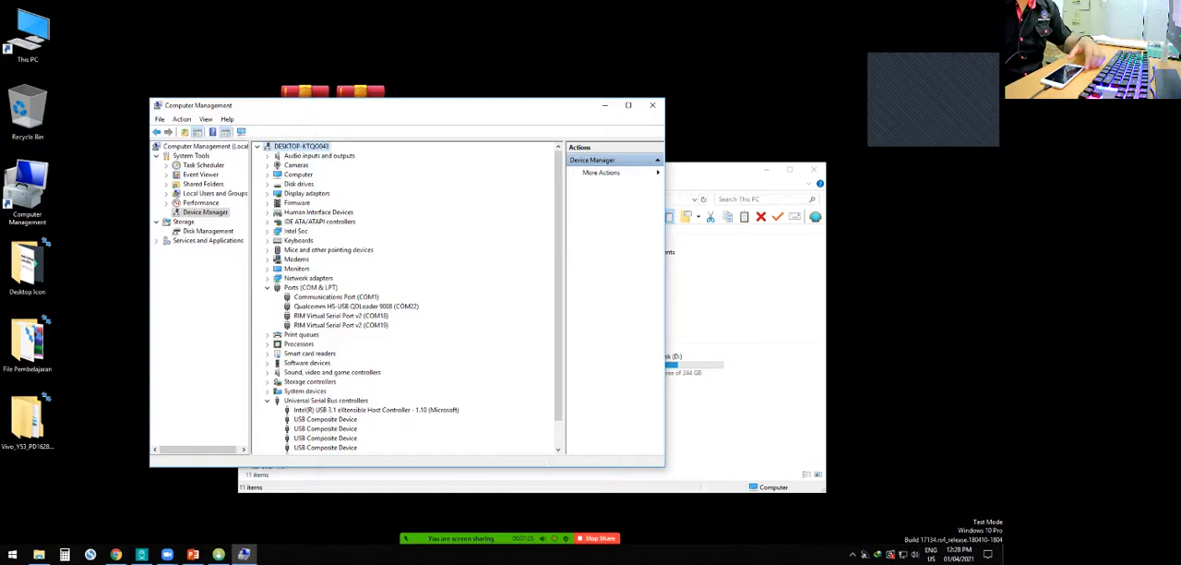
pyautogui.click(356, 306)
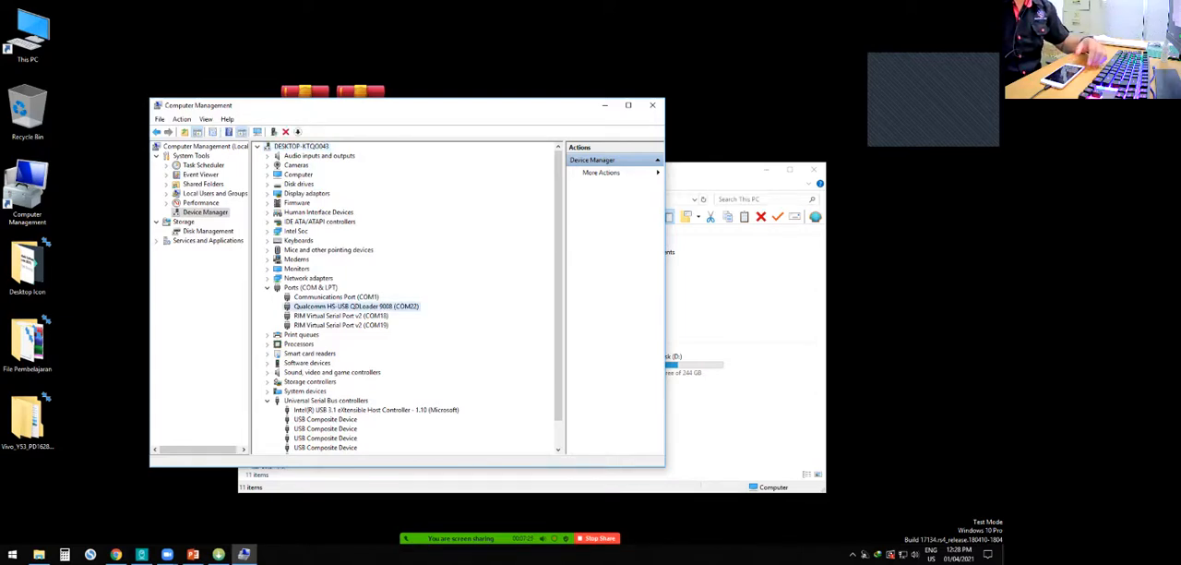
# - Put away the Computer Management and This PC windows to uncover the QFIL window
pyautogui.click(724, 171)
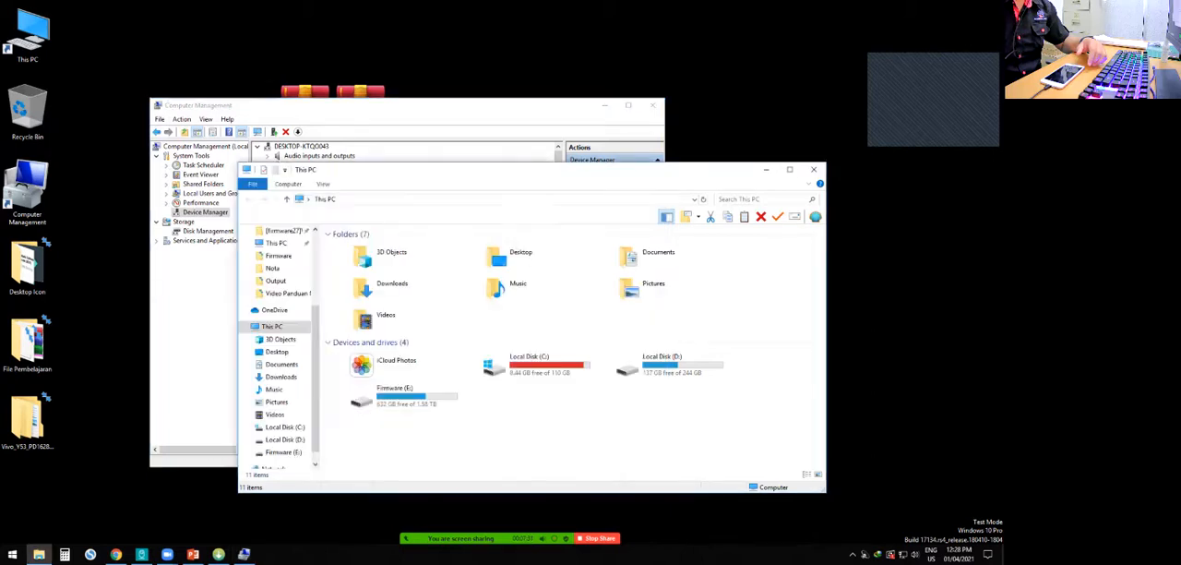
pyautogui.moveTo(535, 105); pyautogui.dragTo(427, 165)
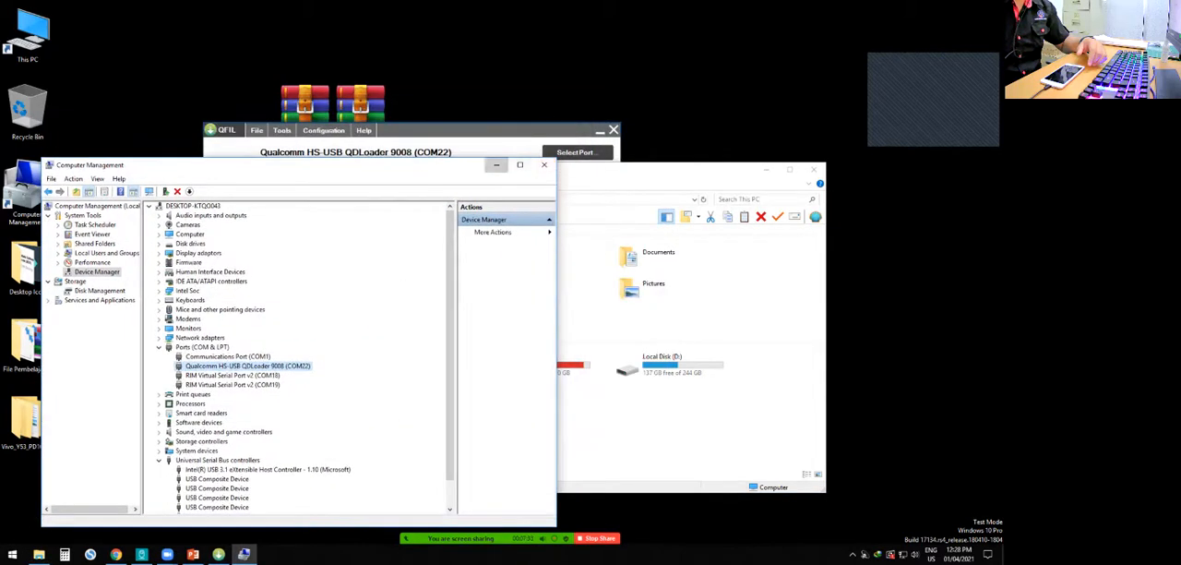
pyautogui.click(544, 164)
pyautogui.click(766, 169)
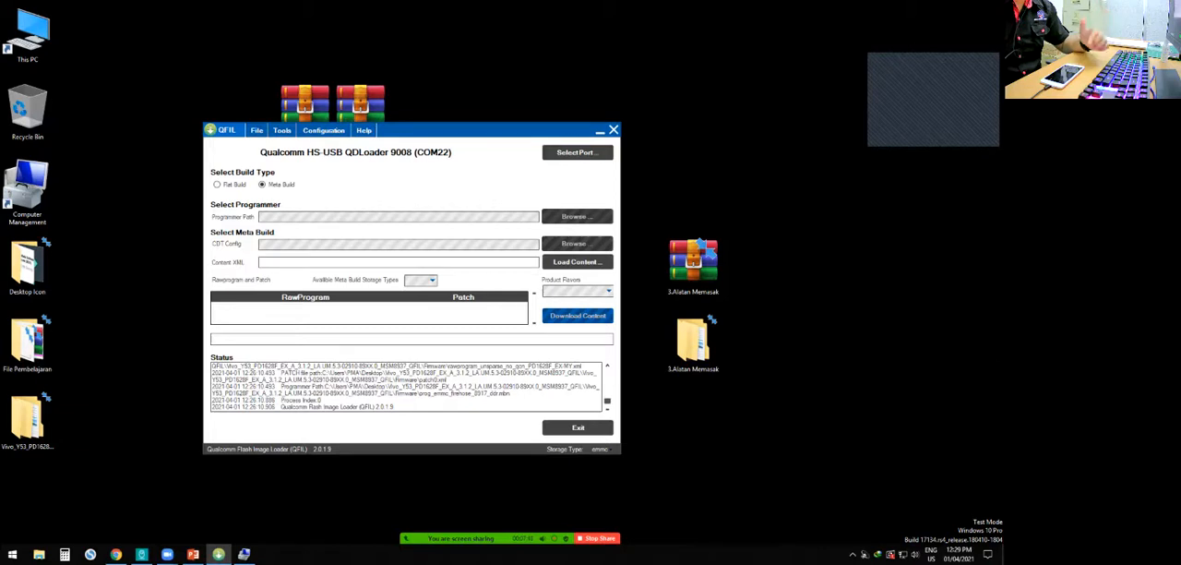
# - Select the Qualcomm HS-USB QDLoader 9008 (COM22) port in QFIL
pyautogui.click(577, 152)
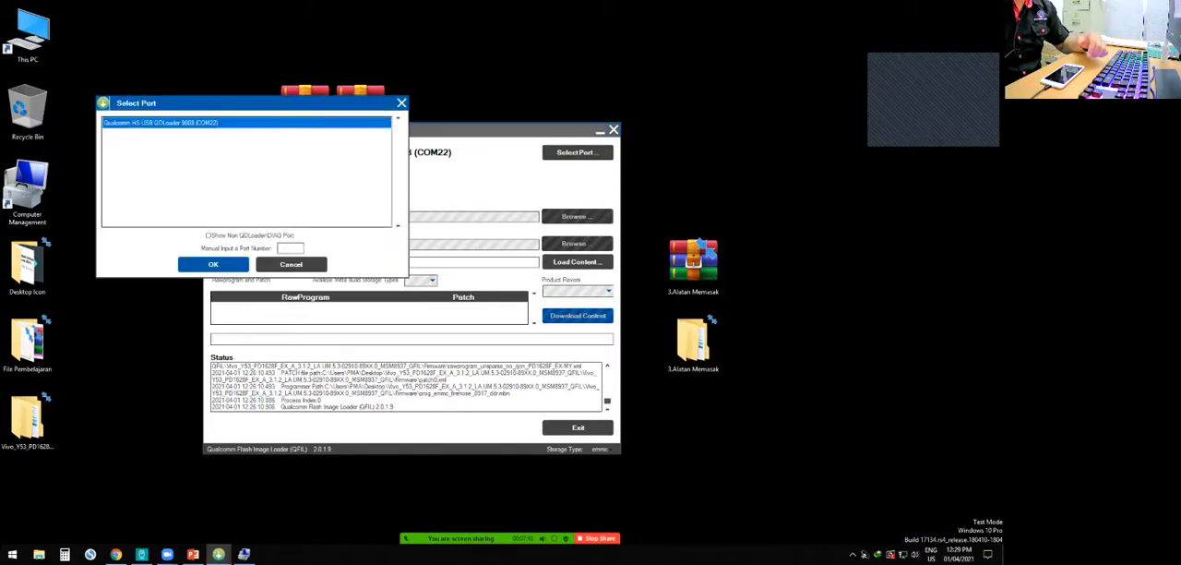
pyautogui.click(213, 264)
pyautogui.click(576, 153)
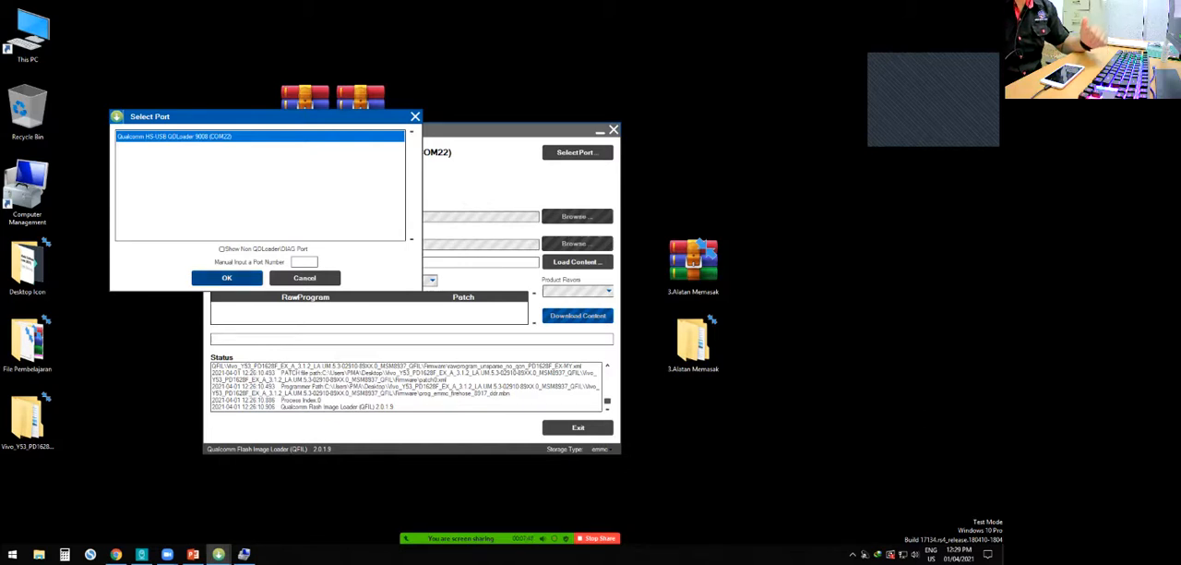
pyautogui.click(227, 278)
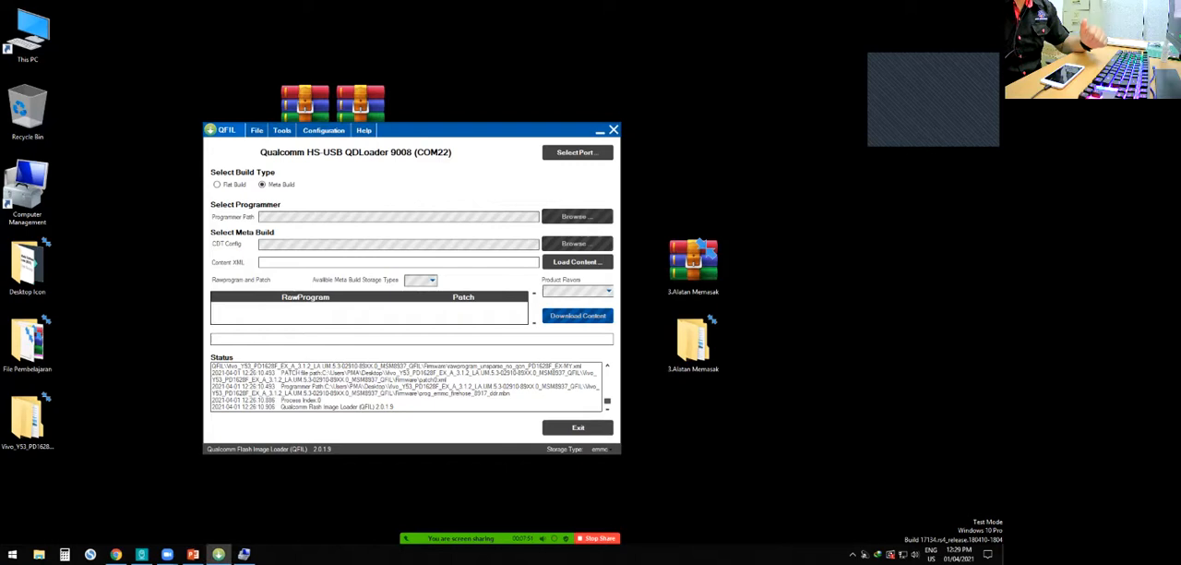
# - Move the QFIL window clear of the desktop archives and place the extracted Vivo Y53 folder beside them
pyautogui.moveTo(466, 135); pyautogui.dragTo(557, 187)
pyautogui.click(28, 420)
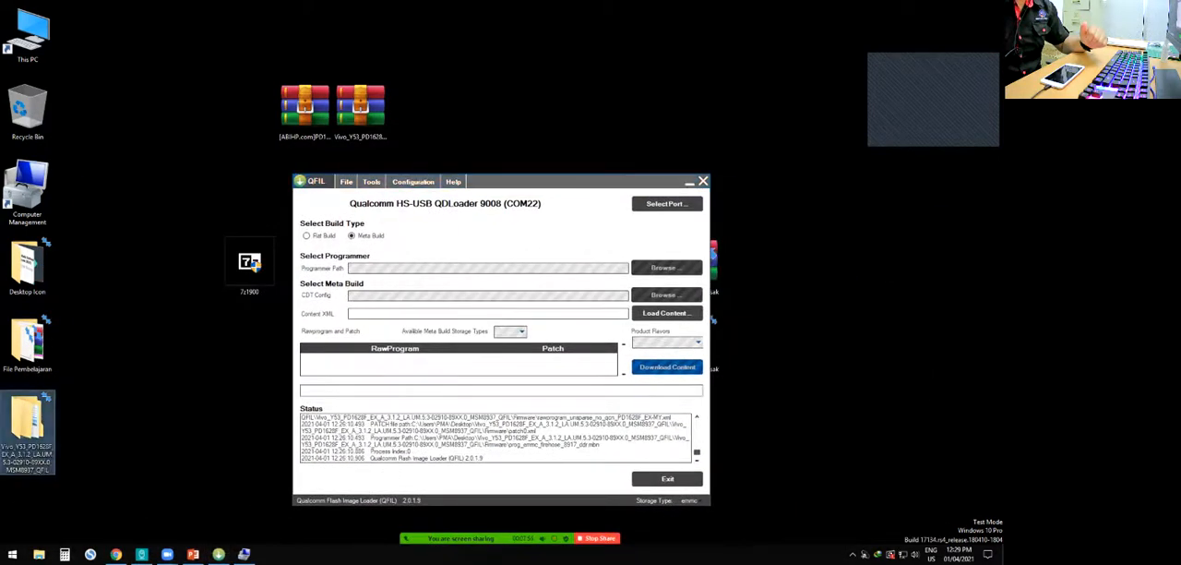
pyautogui.moveTo(27, 420); pyautogui.dragTo(429, 106)
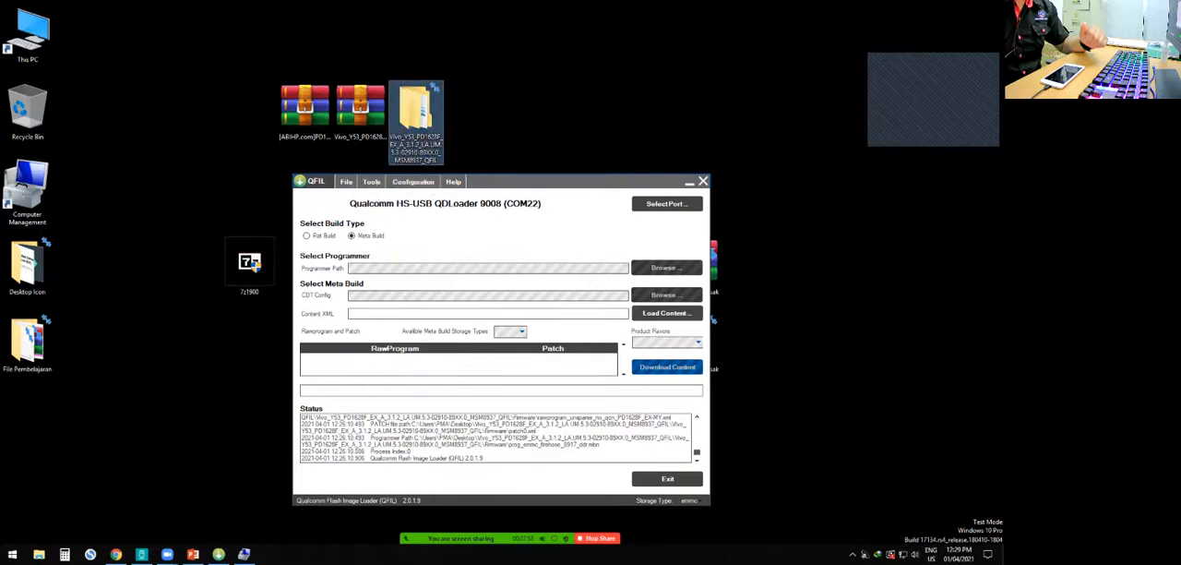
# - Open the Firmware folder inside the extracted Vivo Y53 folder, look over its contents and close the window
pyautogui.doubleClick(416, 115)
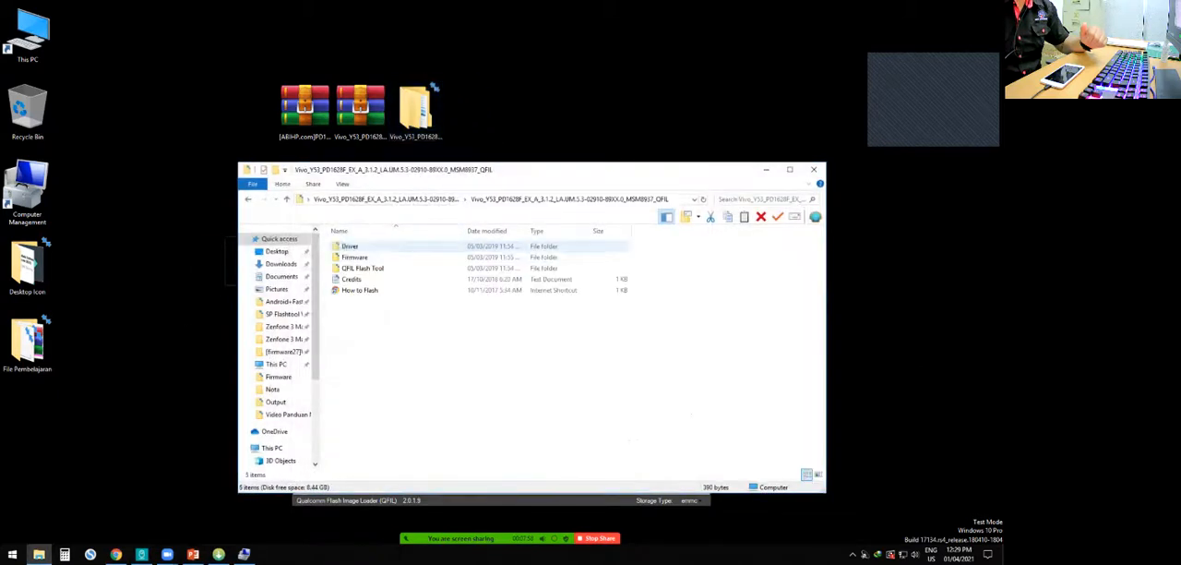
pyautogui.doubleClick(355, 258)
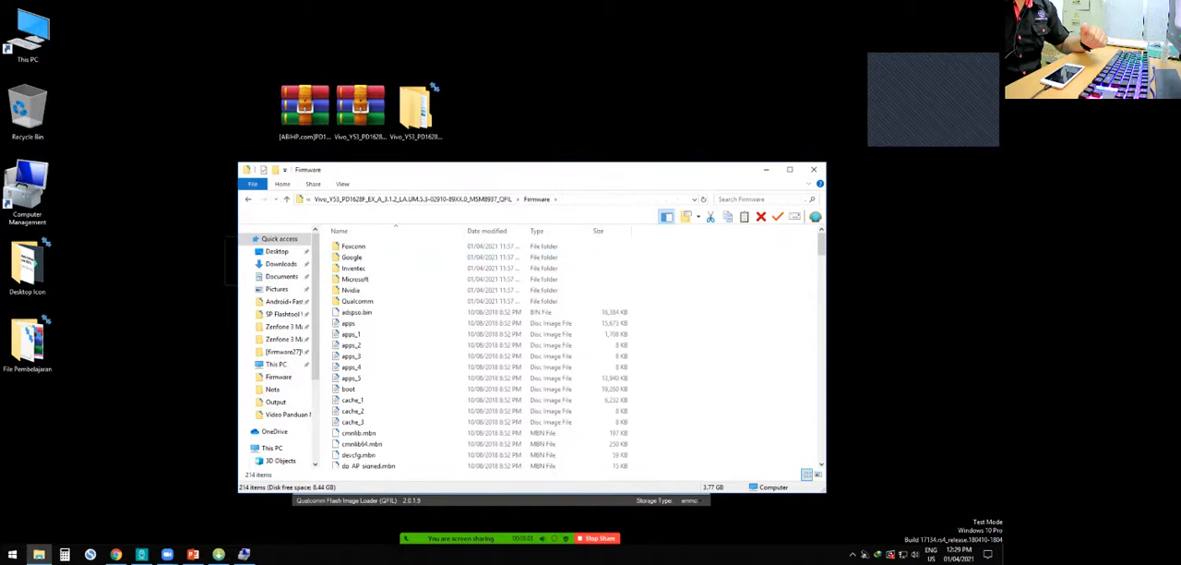
pyautogui.scroll(-16, 397, 291)
pyautogui.scroll(16, 396, 304)
pyautogui.click(813, 170)
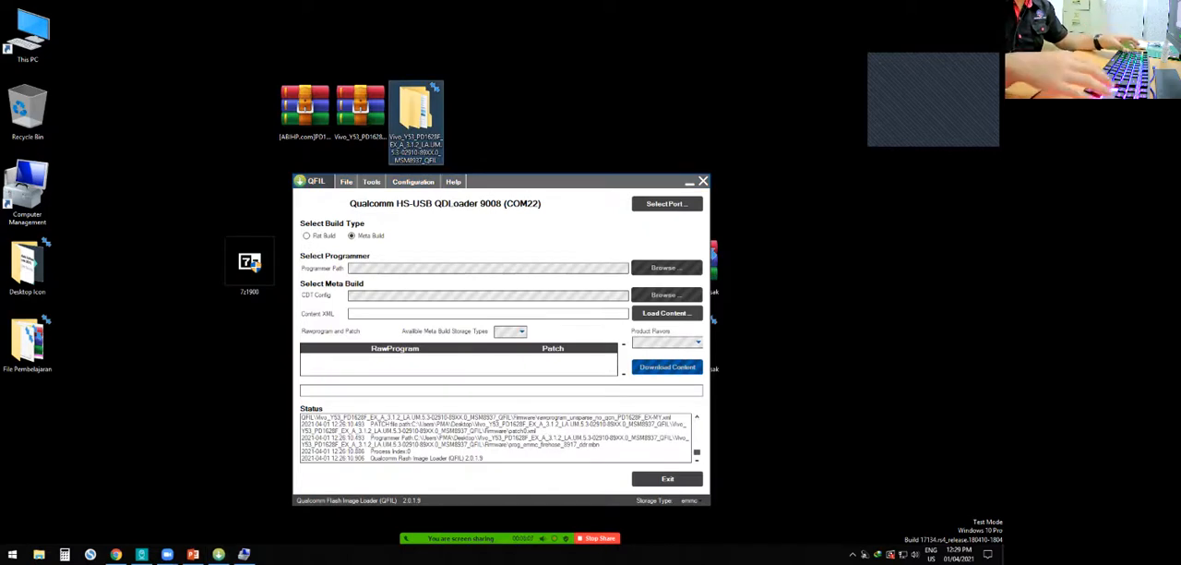
# - Try to permanently delete the extracted Vivo Y53 firmware folder from the desktop
pyautogui.hotkey('shift', 'Delete')
pyautogui.press('Return')
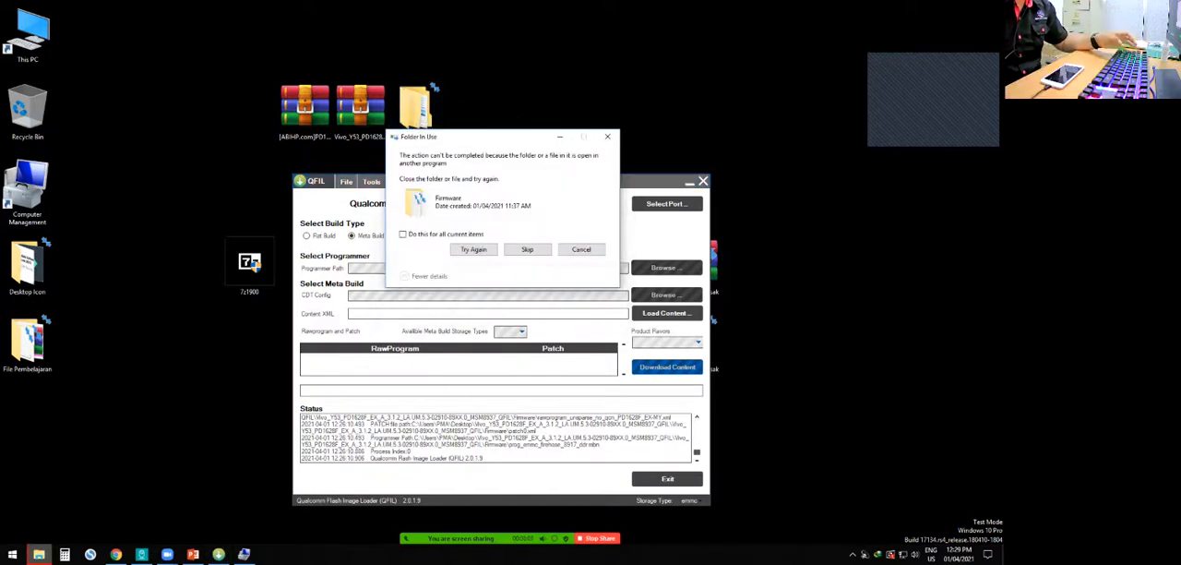
pyautogui.click(607, 136)
pyautogui.click(360, 106)
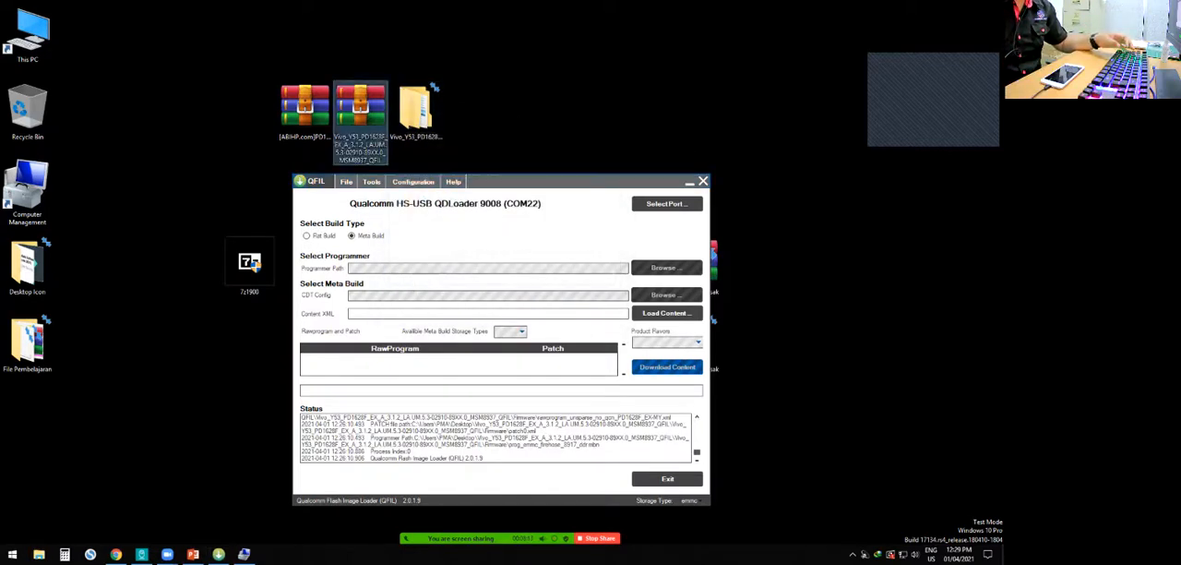
pyautogui.rightClick(360, 110)
pyautogui.click(395, 154)
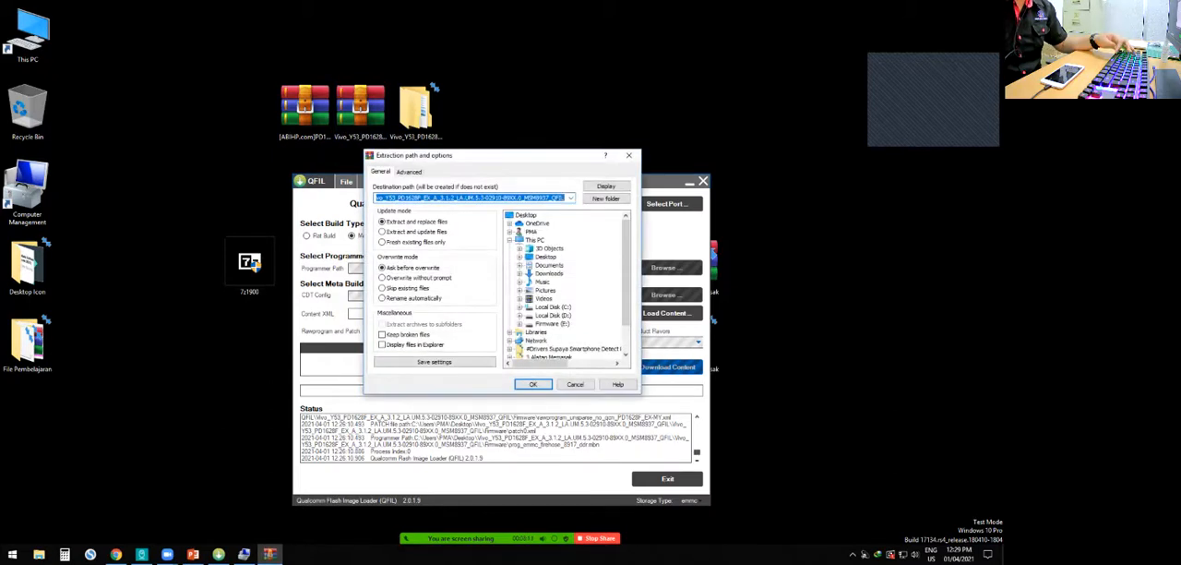
pyautogui.moveTo(474, 157); pyautogui.dragTo(311, 197)
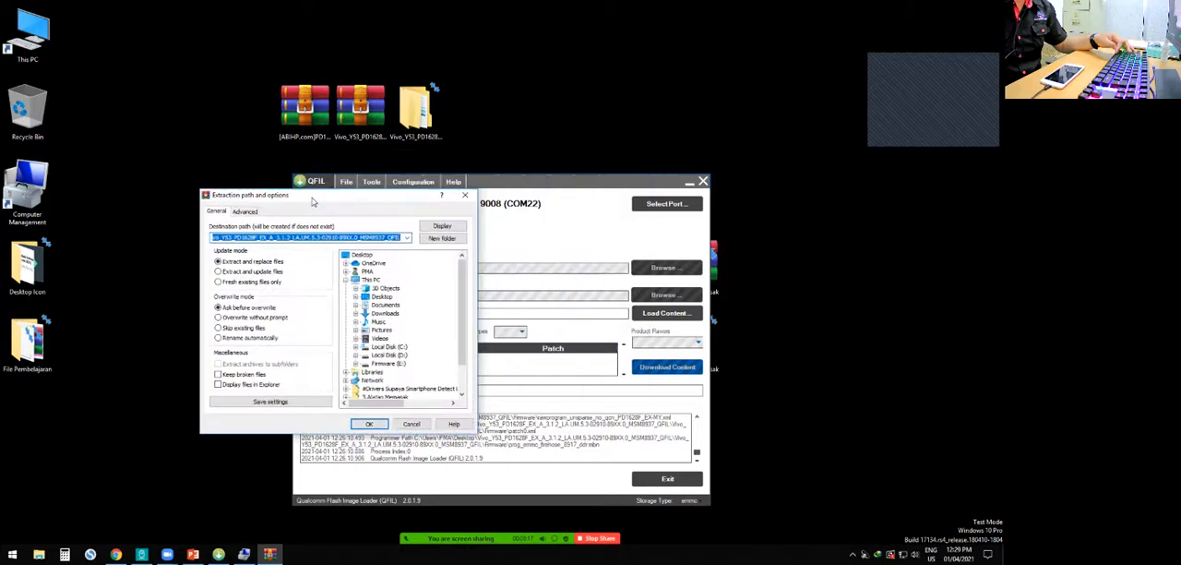
pyautogui.click(466, 194)
# - Try to rename the extracted Vivo Y53 folder on the desktop with the ending _2
pyautogui.click(417, 109)
pyautogui.rightClick(419, 120)
pyautogui.click(461, 435)
pyautogui.press('Right')
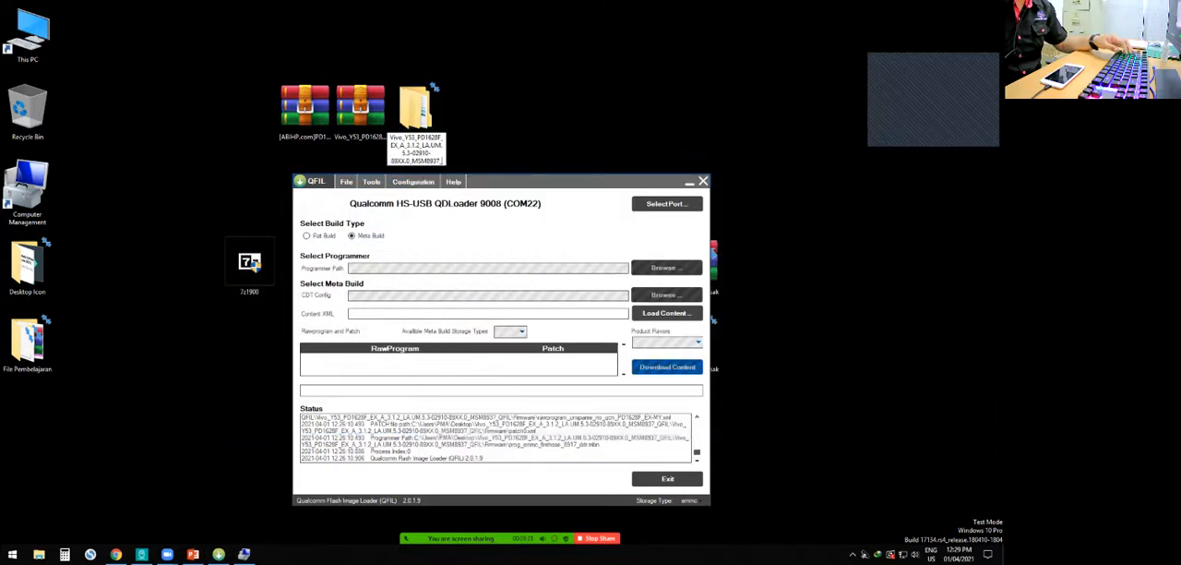
pyautogui.write('_2')
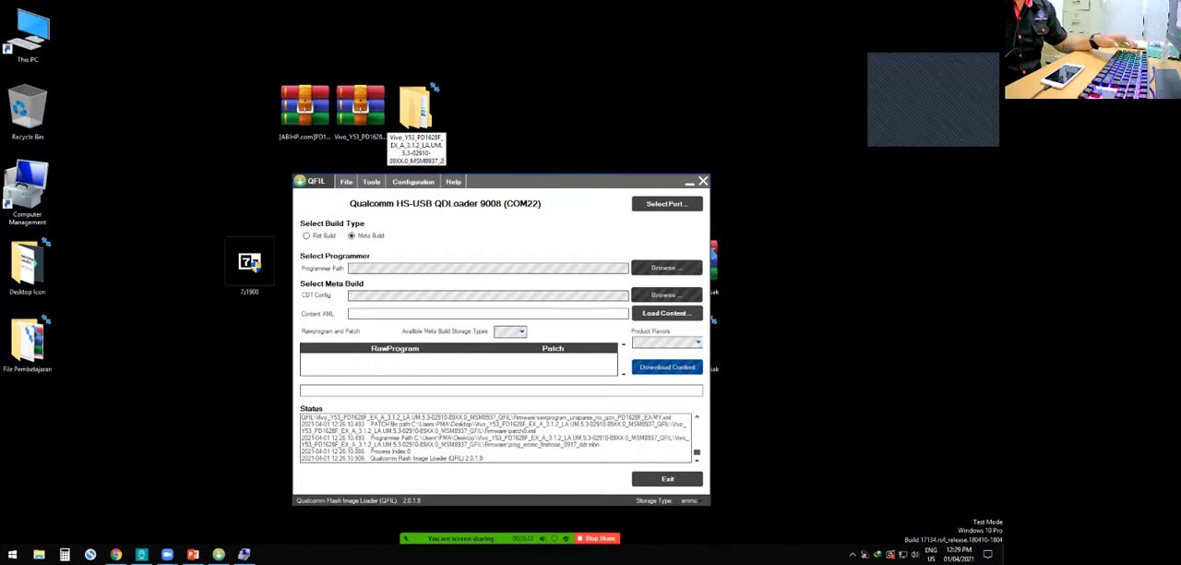
pyautogui.press('Return')
pyautogui.press('Escape')
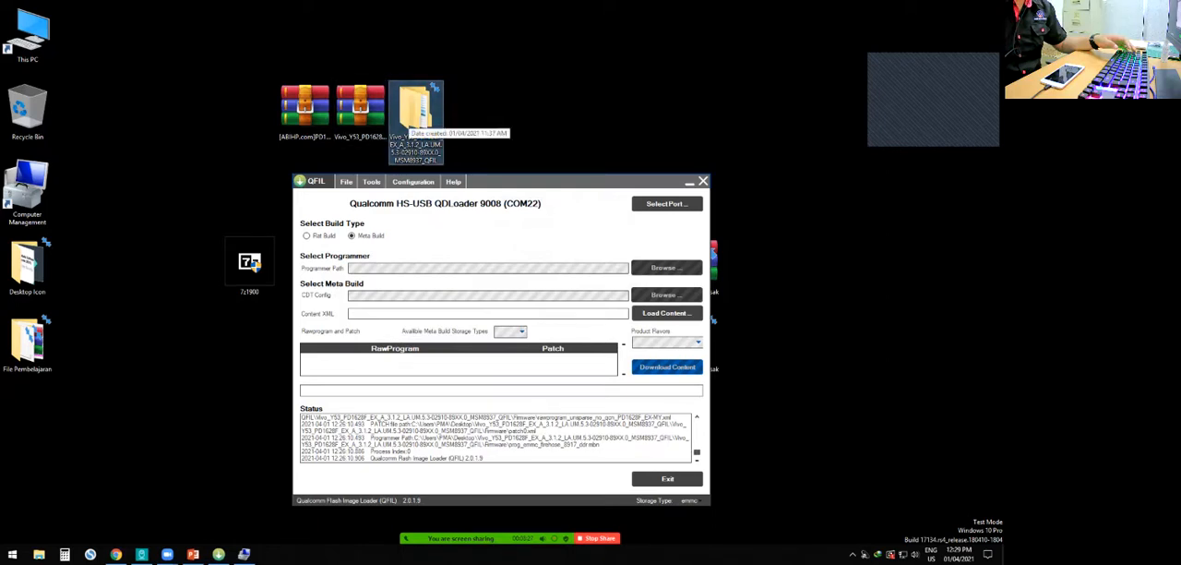
# - Reopen the extracted Vivo Y53 folder, examine the XML, MBN and image files in Firmware, and close it
pyautogui.press('Return')
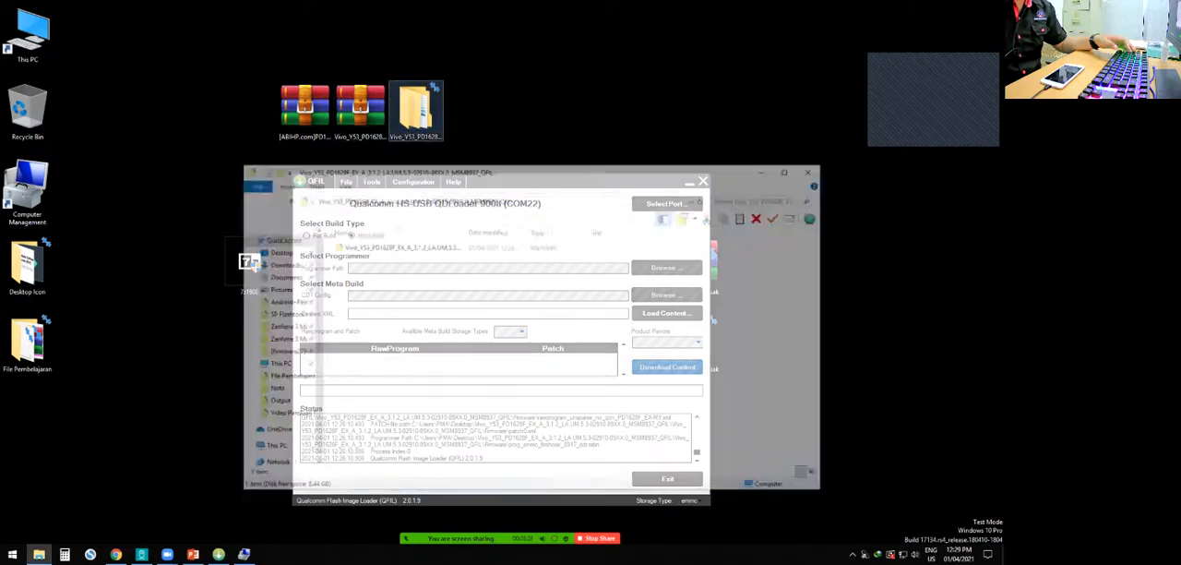
pyautogui.doubleClick(362, 246)
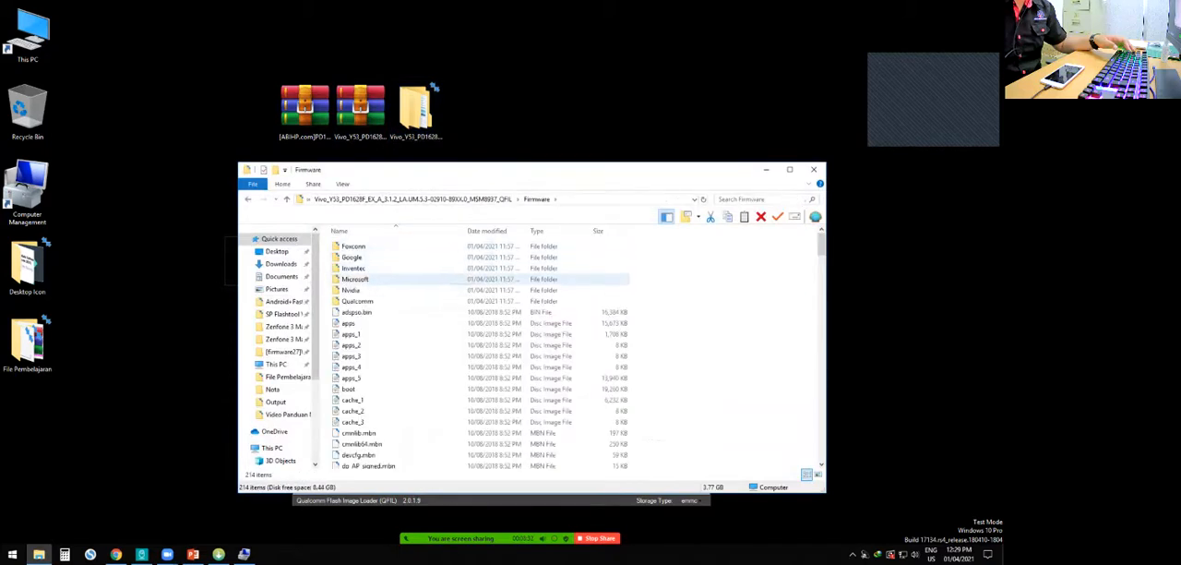
pyautogui.scroll(-17, 378, 321)
pyautogui.scroll(-15, 378, 354)
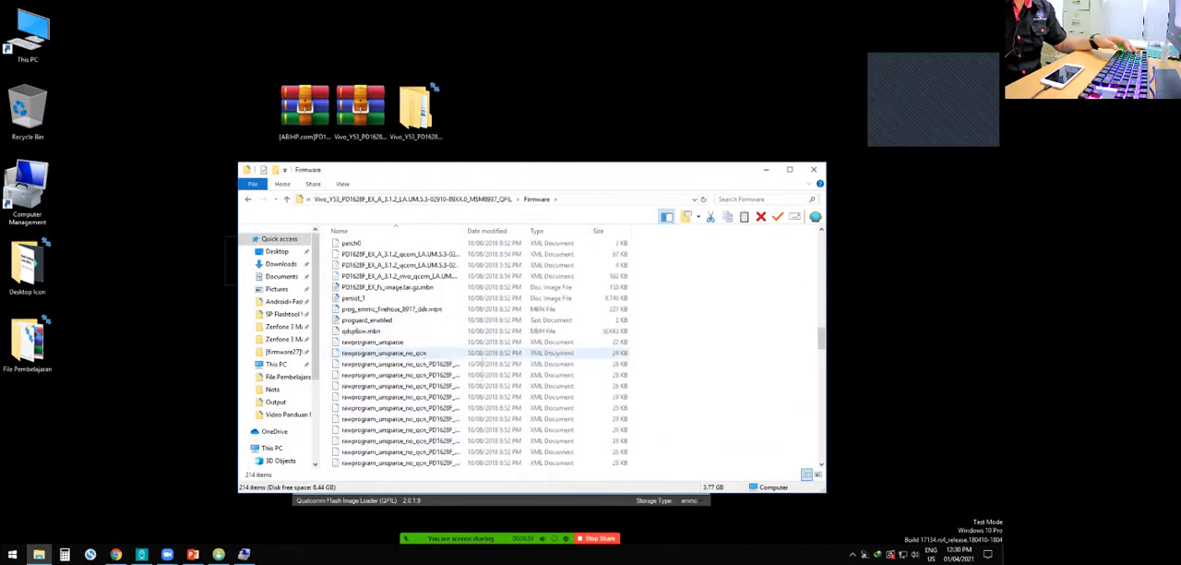
pyautogui.scroll(-15, 380, 367)
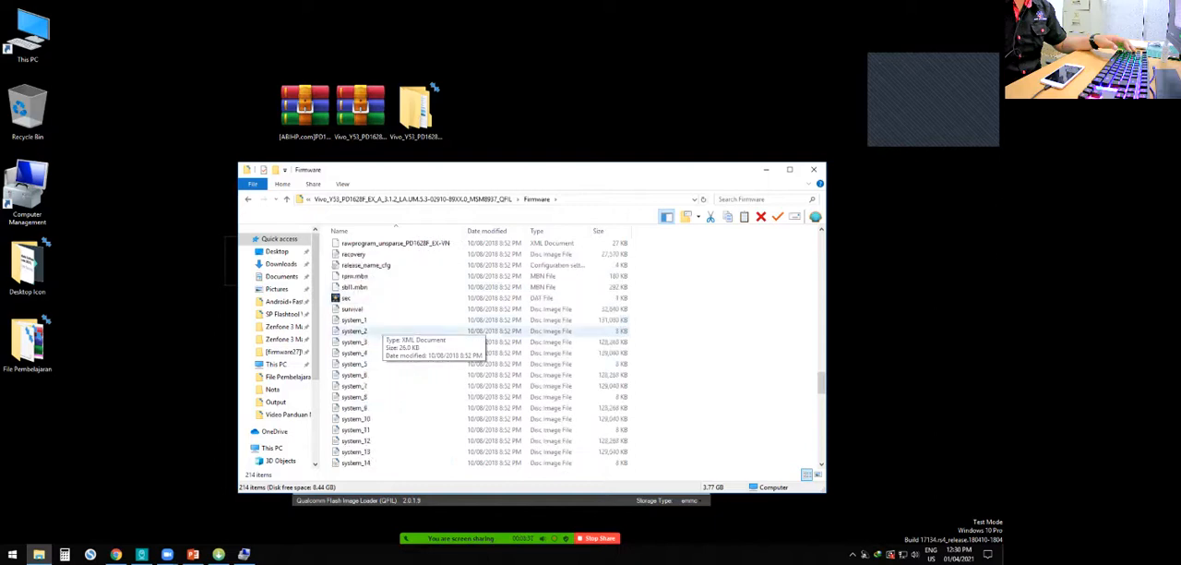
pyautogui.scroll(3, 380, 367)
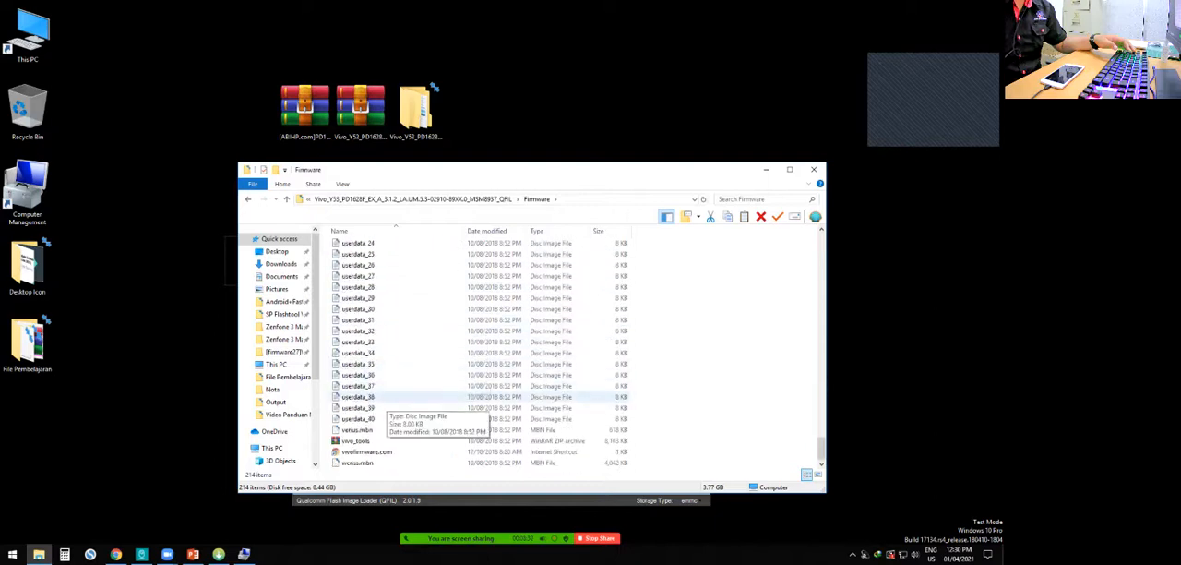
pyautogui.hotkey('alt', 'F4')
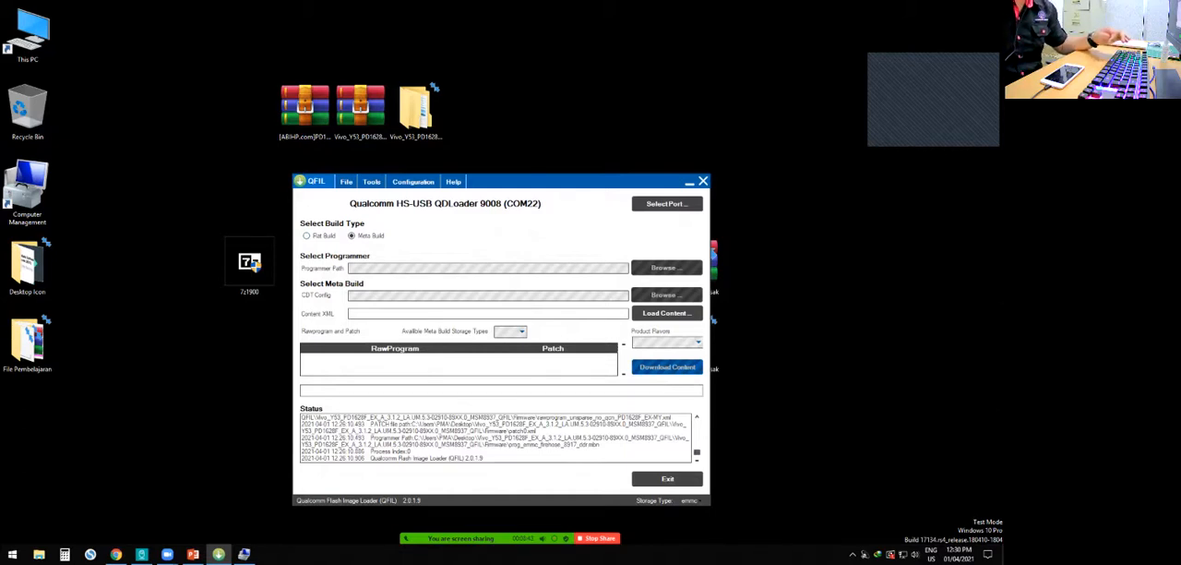
# - Set the build type to Flat Build and load prog_emmc_firehose_8917_ddr.mbn from the Firmware folder as the programmer
pyautogui.click(306, 236)
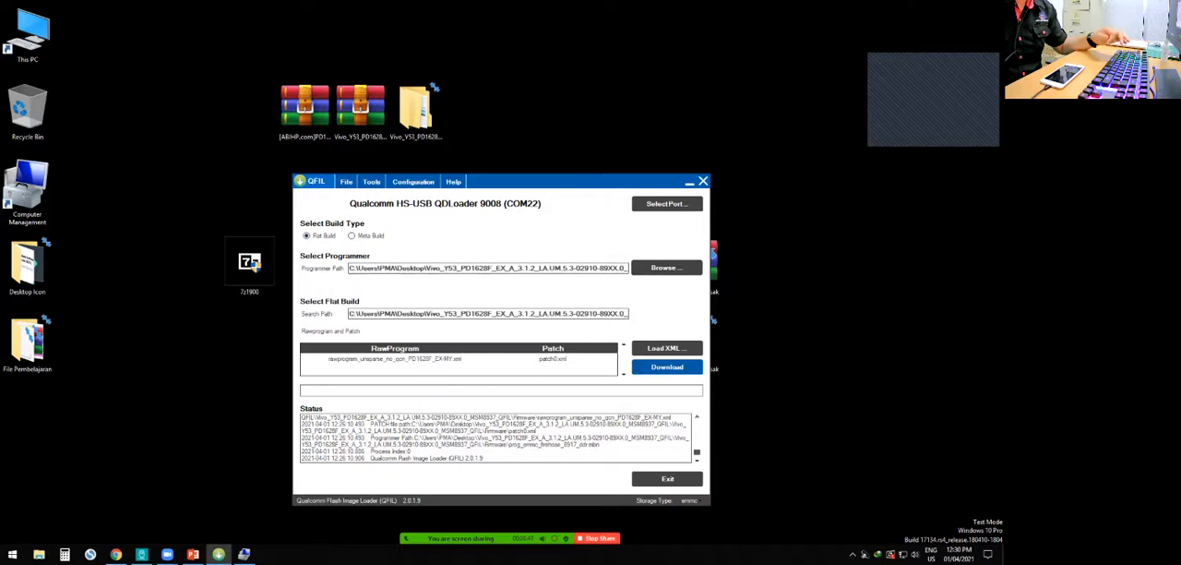
pyautogui.click(666, 268)
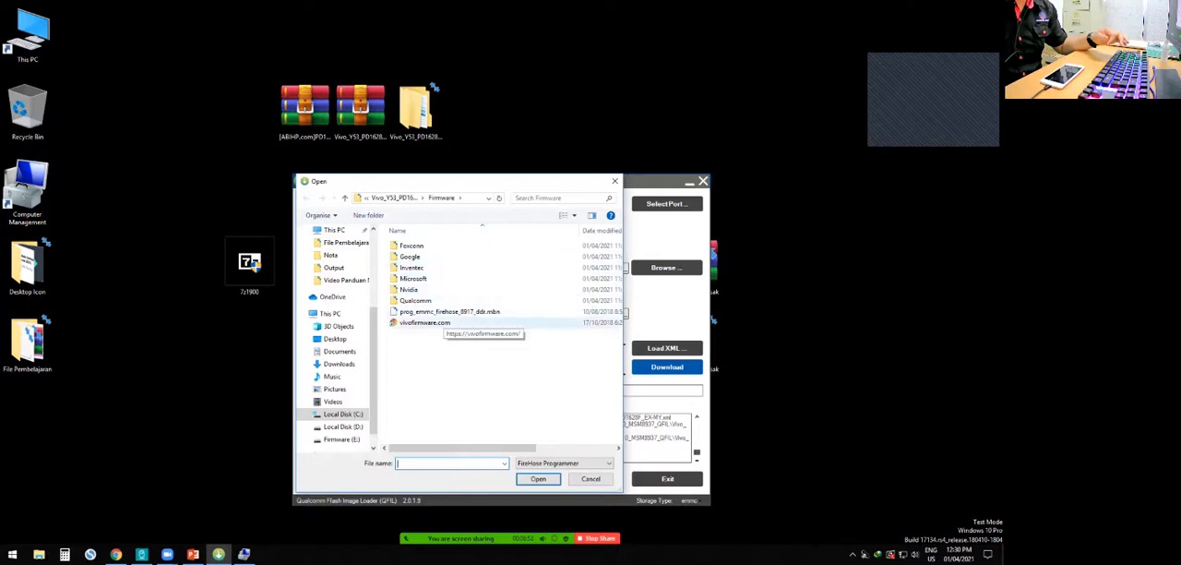
pyautogui.click(426, 323)
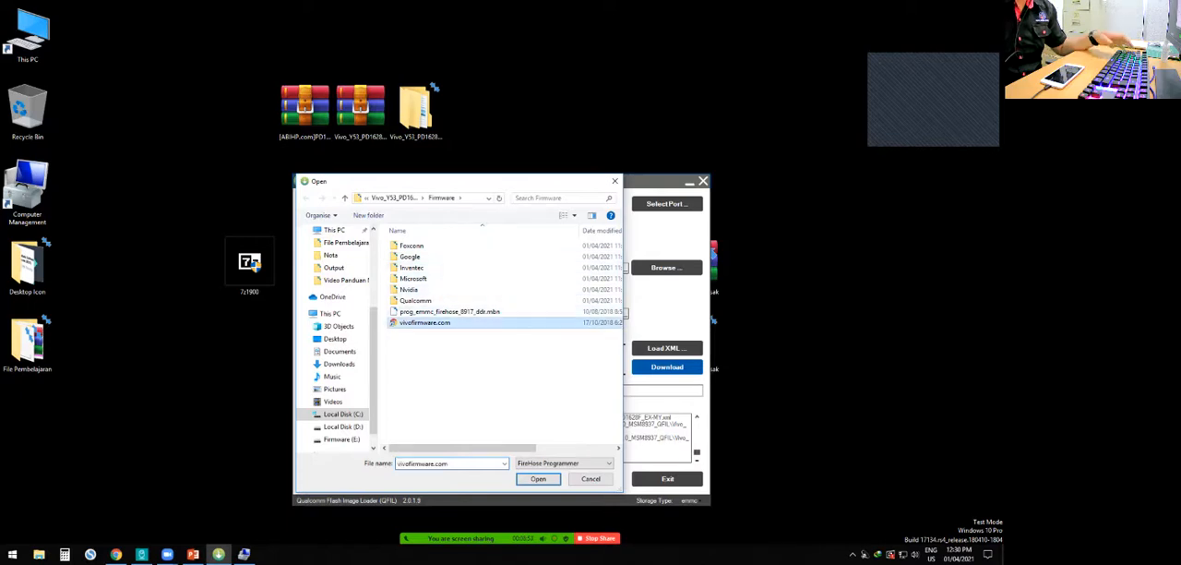
pyautogui.click(416, 301)
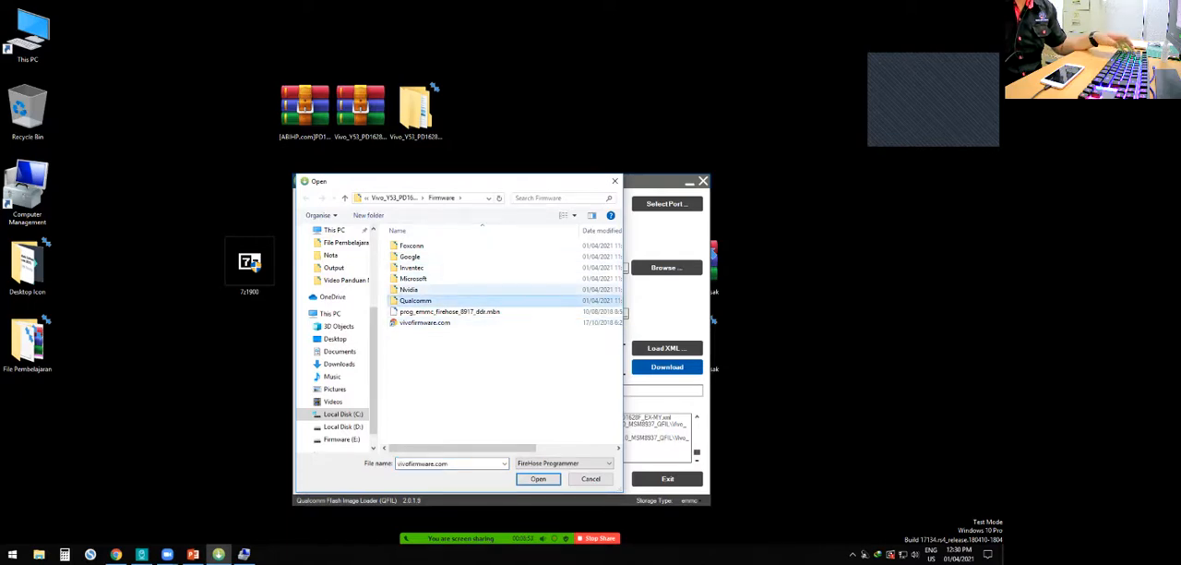
pyautogui.click(409, 289)
pyautogui.click(412, 278)
pyautogui.click(411, 268)
pyautogui.click(410, 257)
pyautogui.click(411, 245)
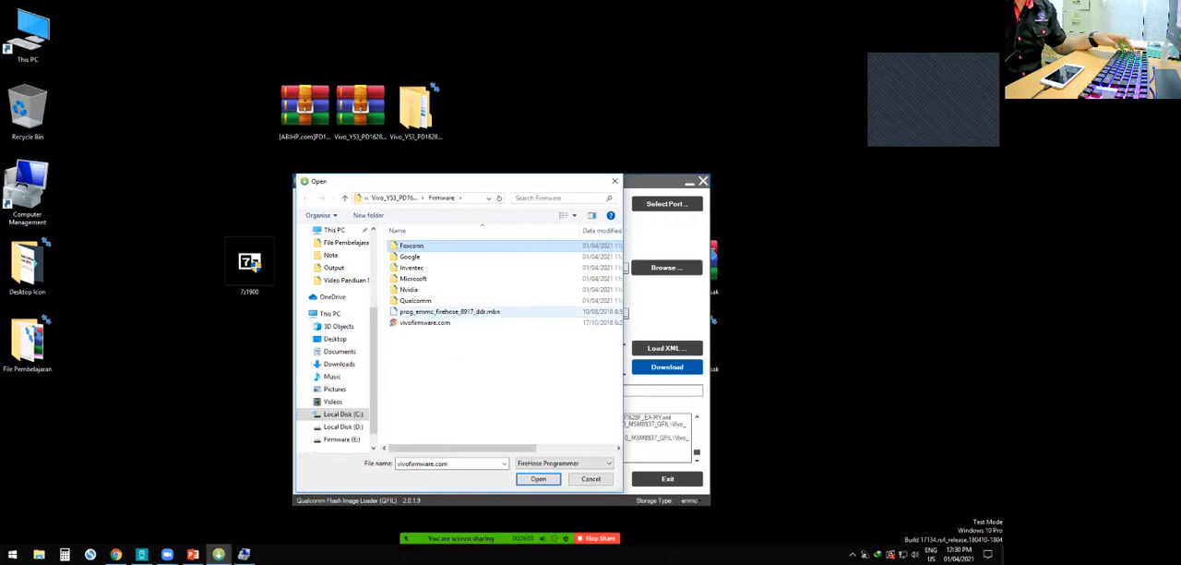
pyautogui.click(415, 312)
pyautogui.click(538, 478)
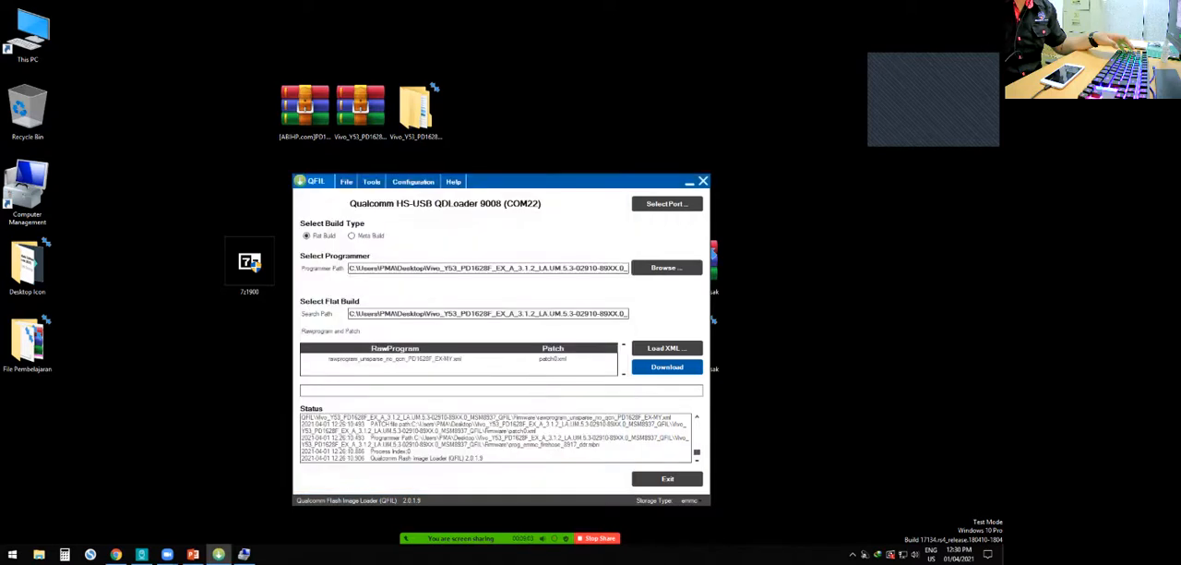
# - Open the RawProgram file selection for the flat build and examine the country-specific rawprogram_unsparse_no_qcn variants in the Firmware folder
pyautogui.click(666, 348)
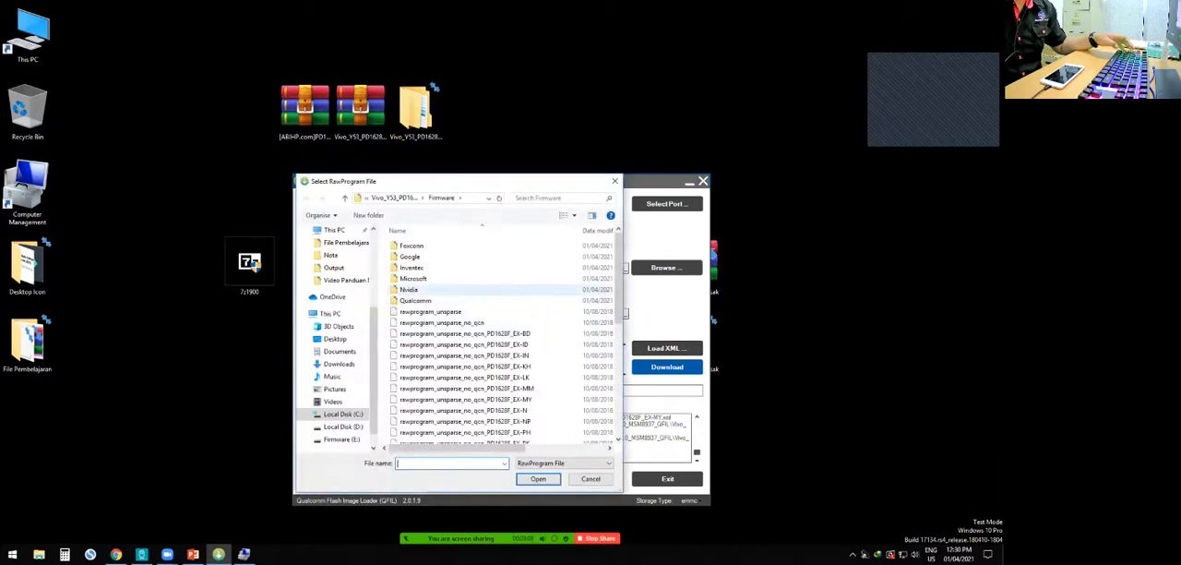
pyautogui.scroll(-7, 496, 360)
pyautogui.scroll(7, 496, 360)
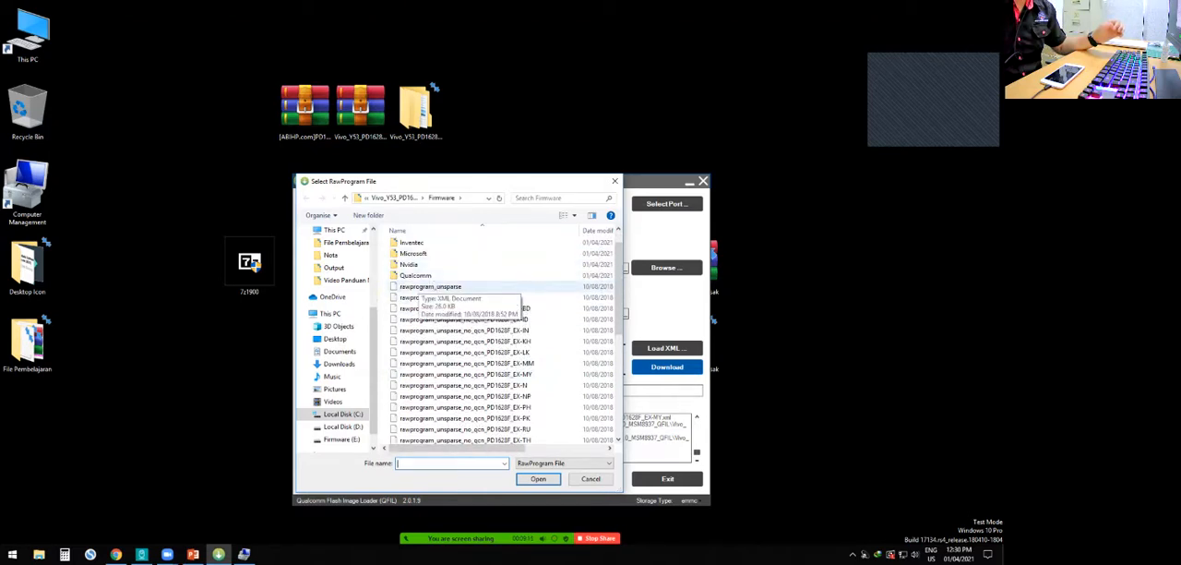
pyautogui.scroll(-3, 413, 291)
pyautogui.scroll(5, 414, 284)
pyautogui.scroll(-2, 415, 290)
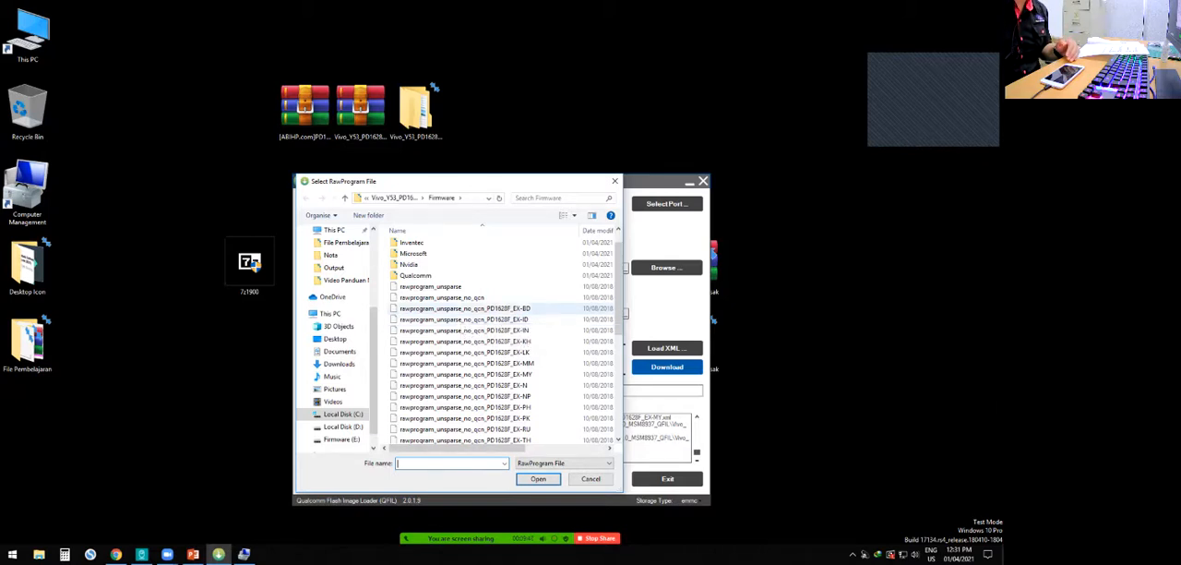
pyautogui.click(480, 308)
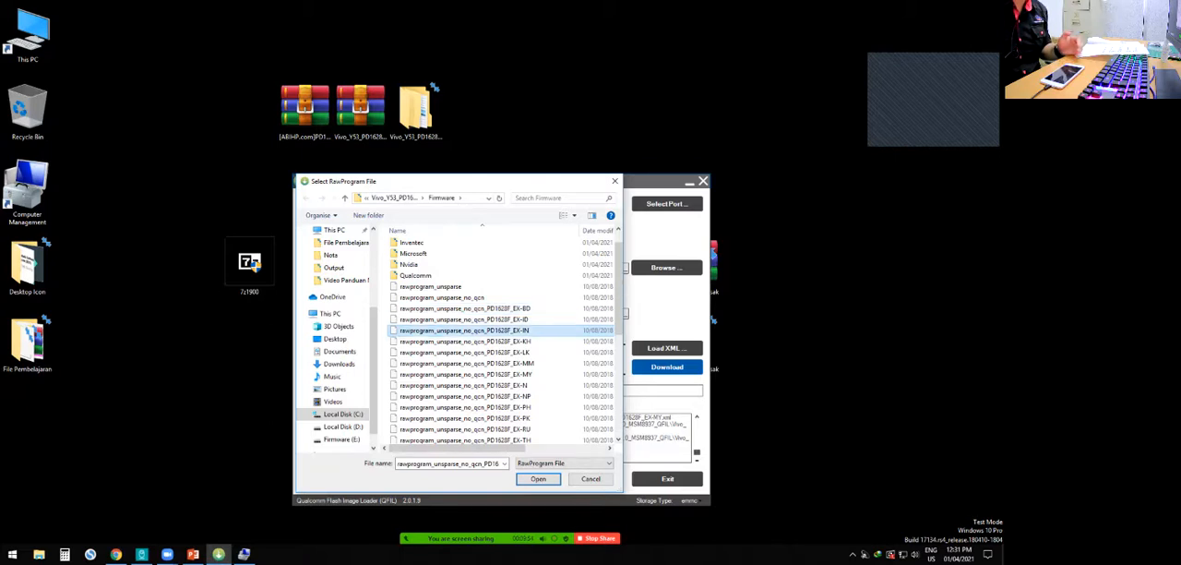
pyautogui.scroll(-3, 480, 341)
pyautogui.scroll(5, 479, 350)
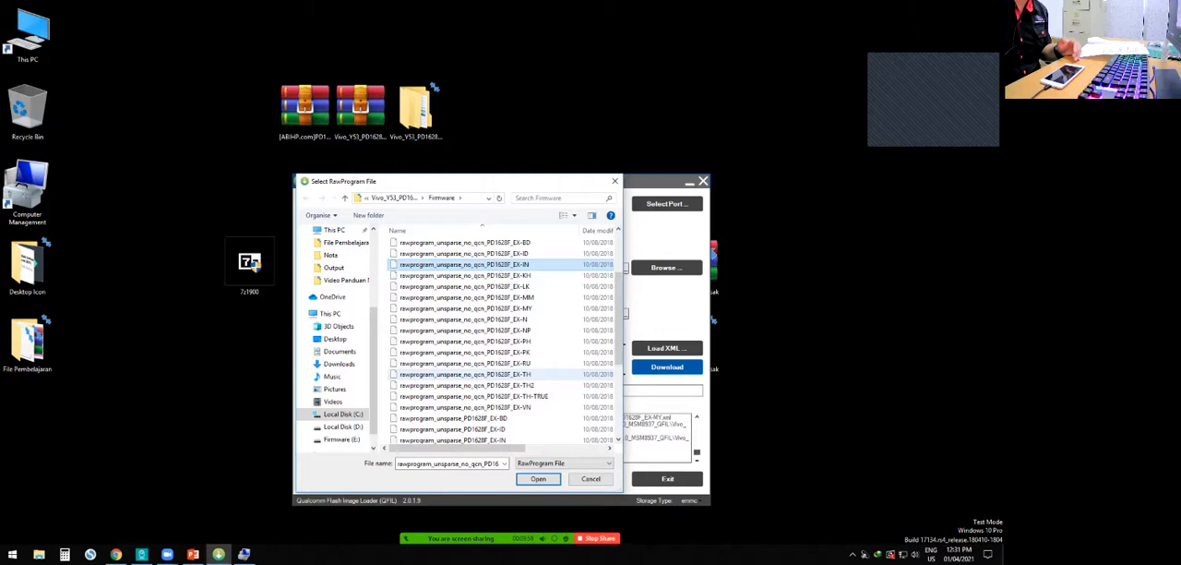
pyautogui.scroll(3, 461, 374)
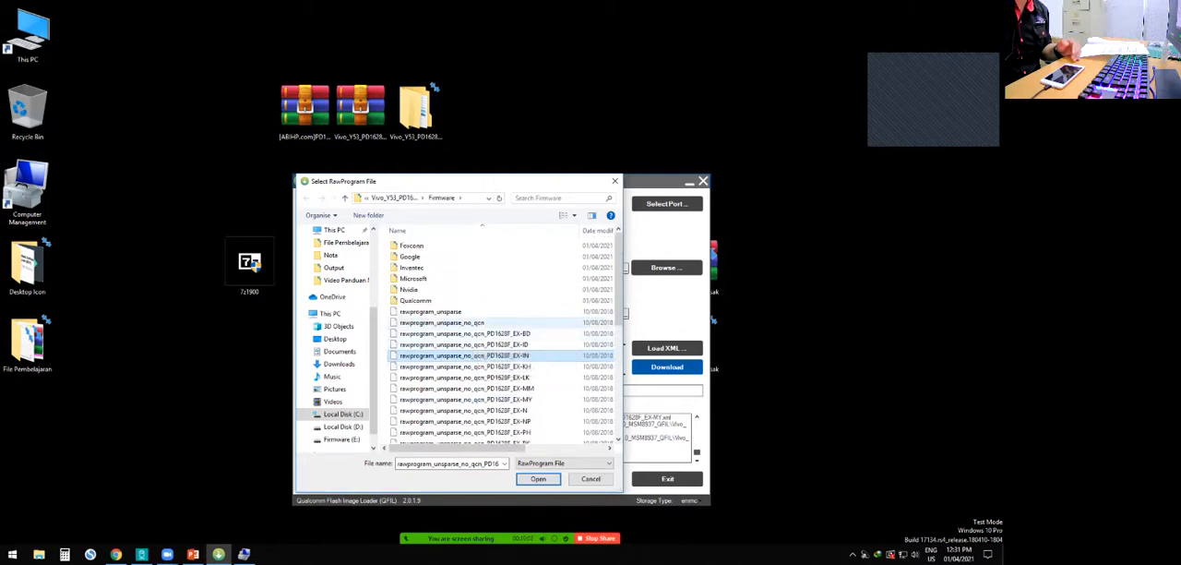
pyautogui.scroll(-7, 480, 369)
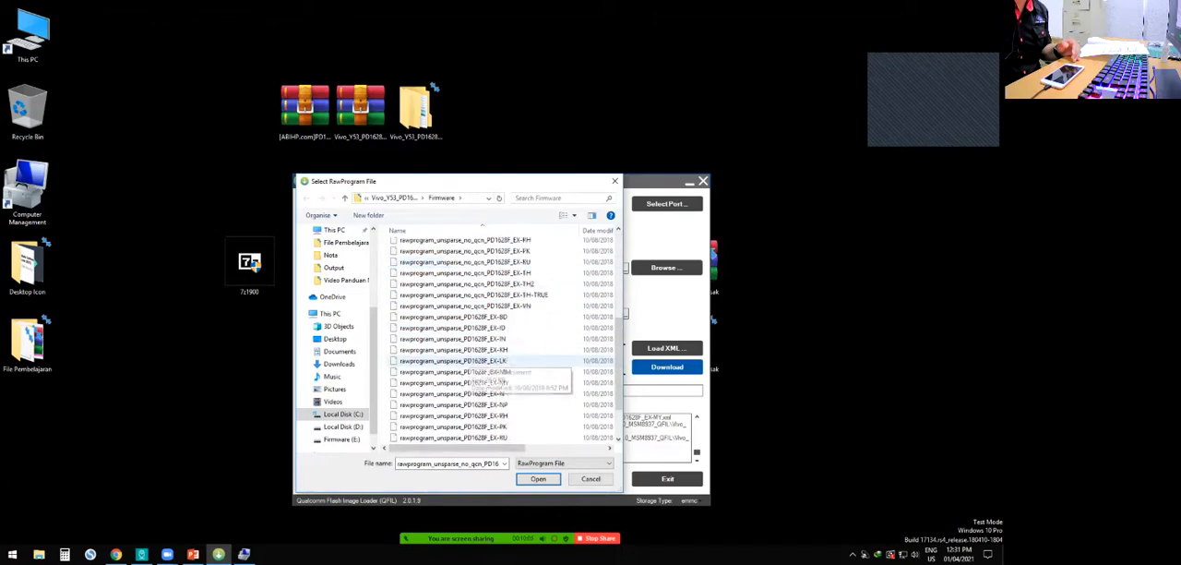
pyautogui.scroll(2, 479, 406)
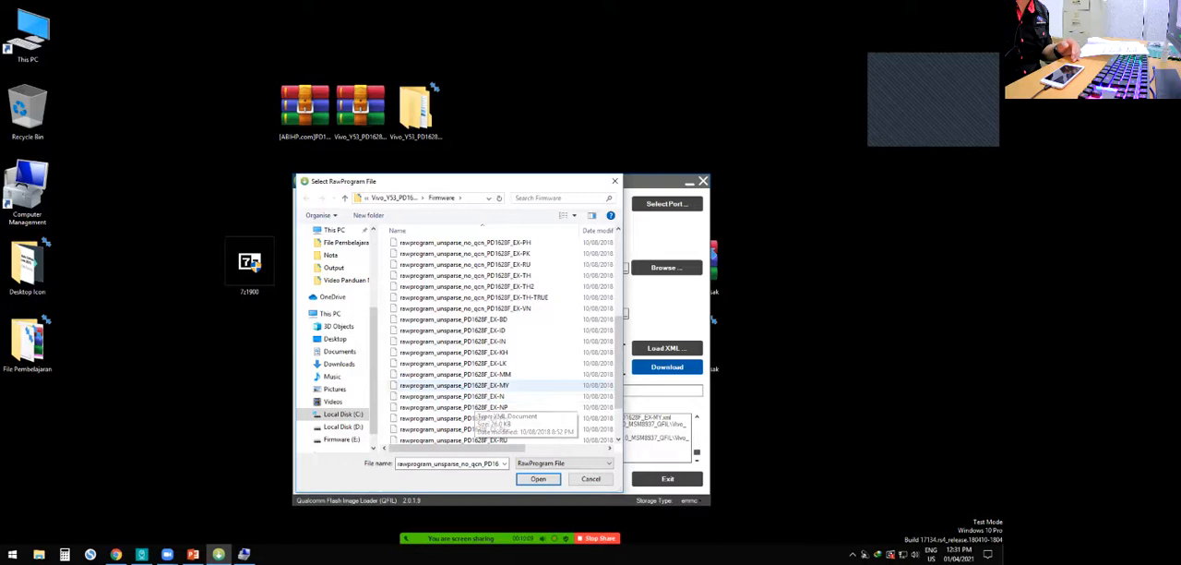
pyautogui.scroll(6, 462, 364)
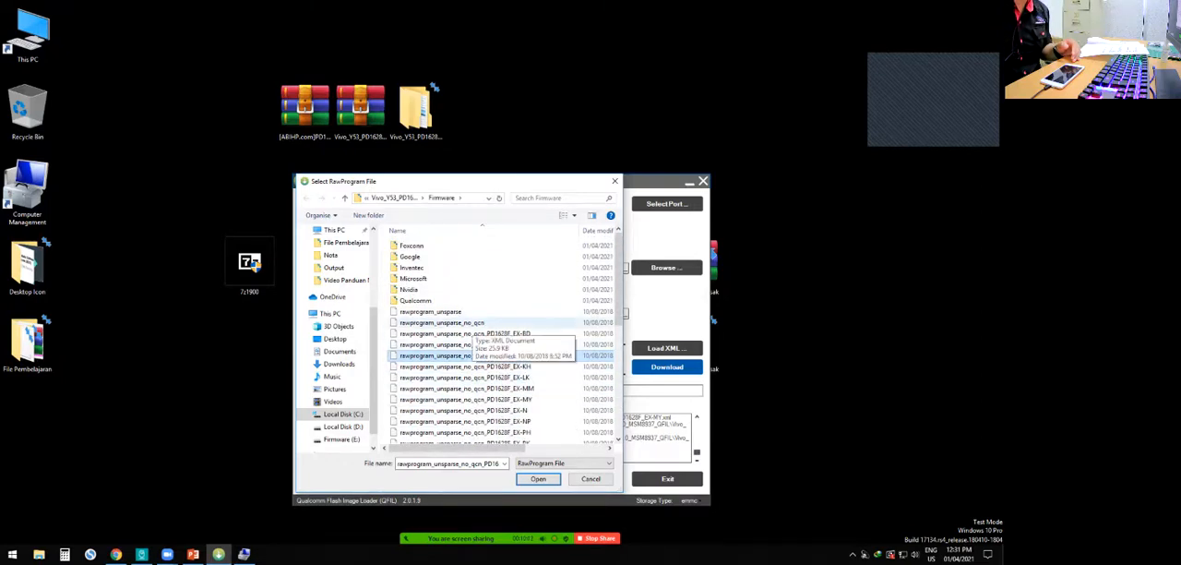
# - Compare the generic rawprogram_unsparse file with the country-specific rawprogram_unsparse_PD1628F files, including the EX-MY variant
pyautogui.click(431, 311)
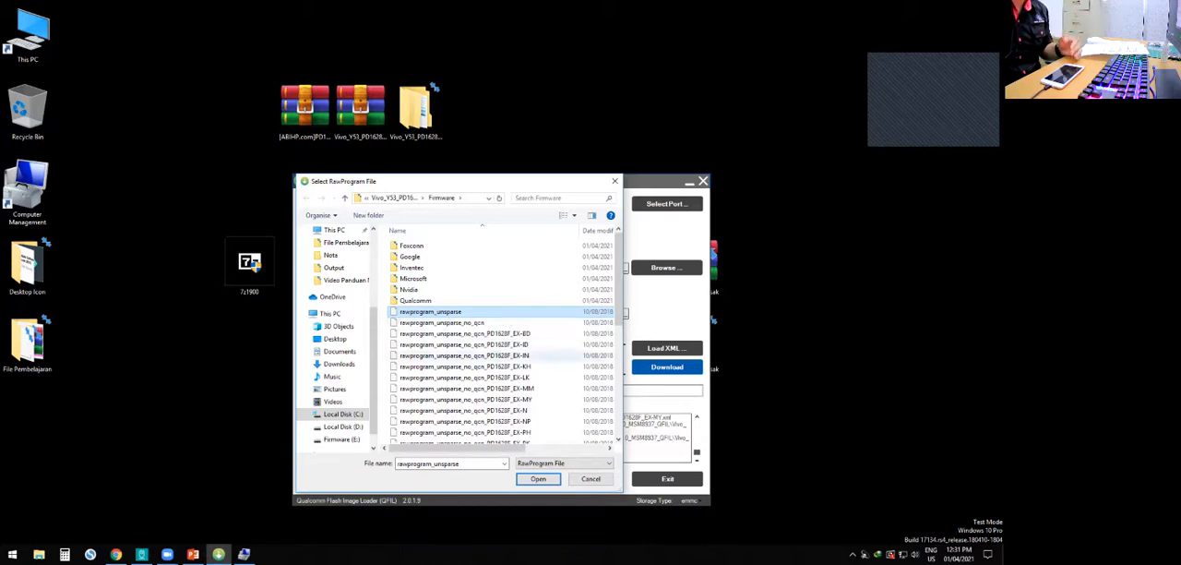
pyautogui.scroll(-7, 452, 361)
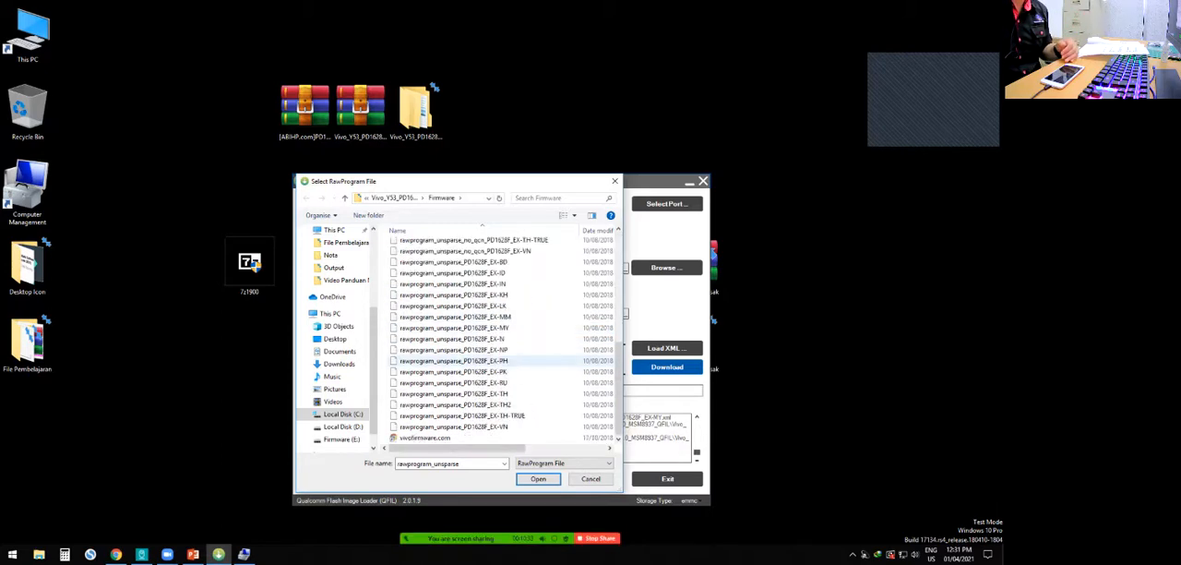
pyautogui.scroll(3, 452, 405)
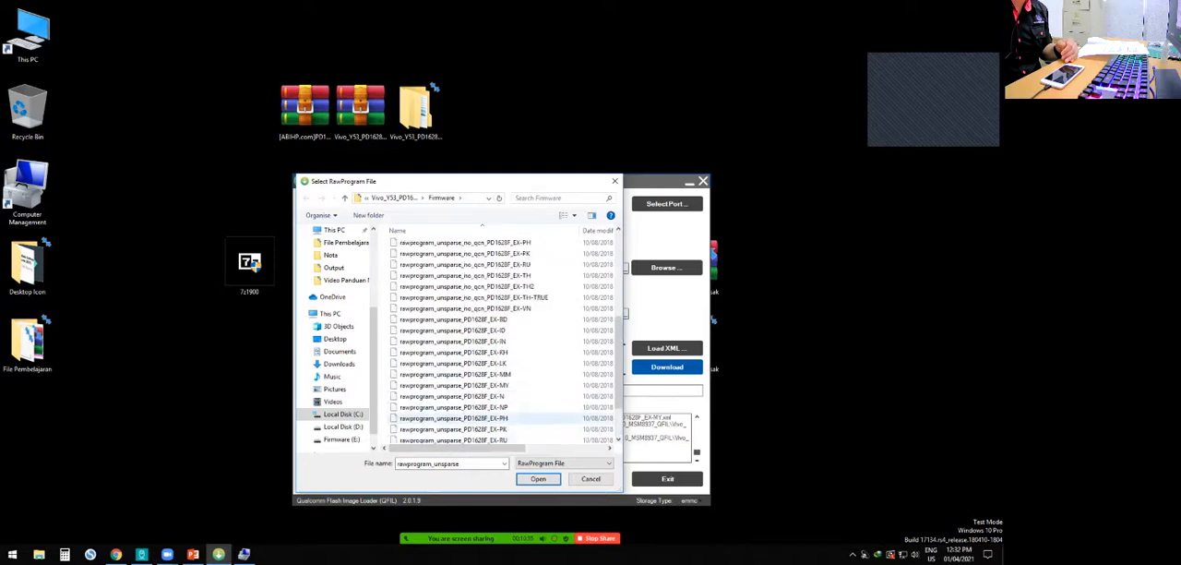
pyautogui.scroll(4, 462, 397)
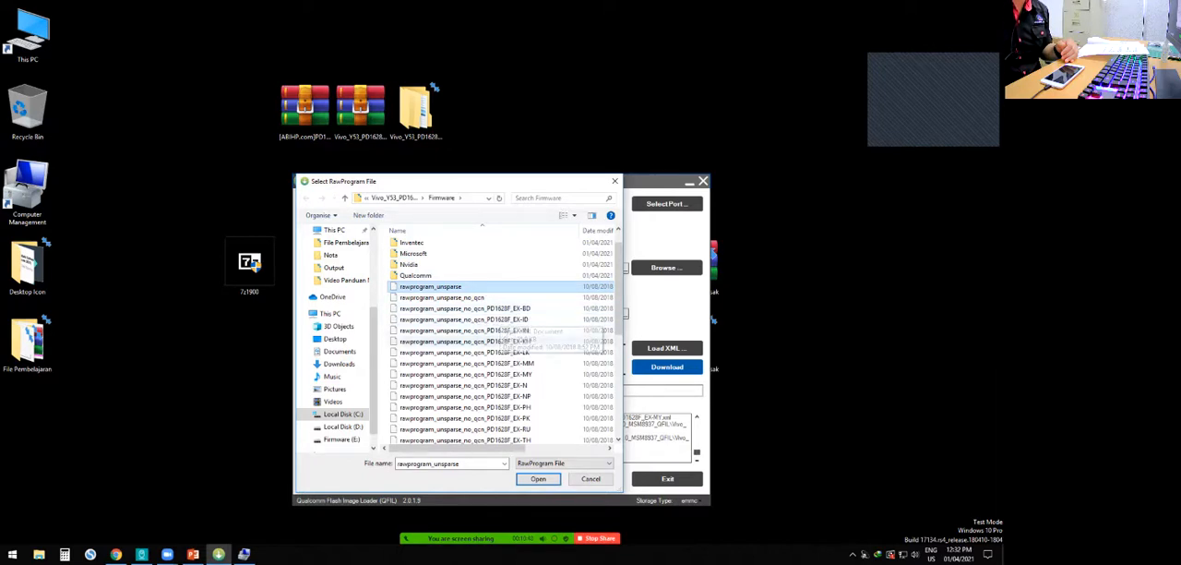
pyautogui.scroll(-2, 531, 378)
pyautogui.scroll(-1, 530, 373)
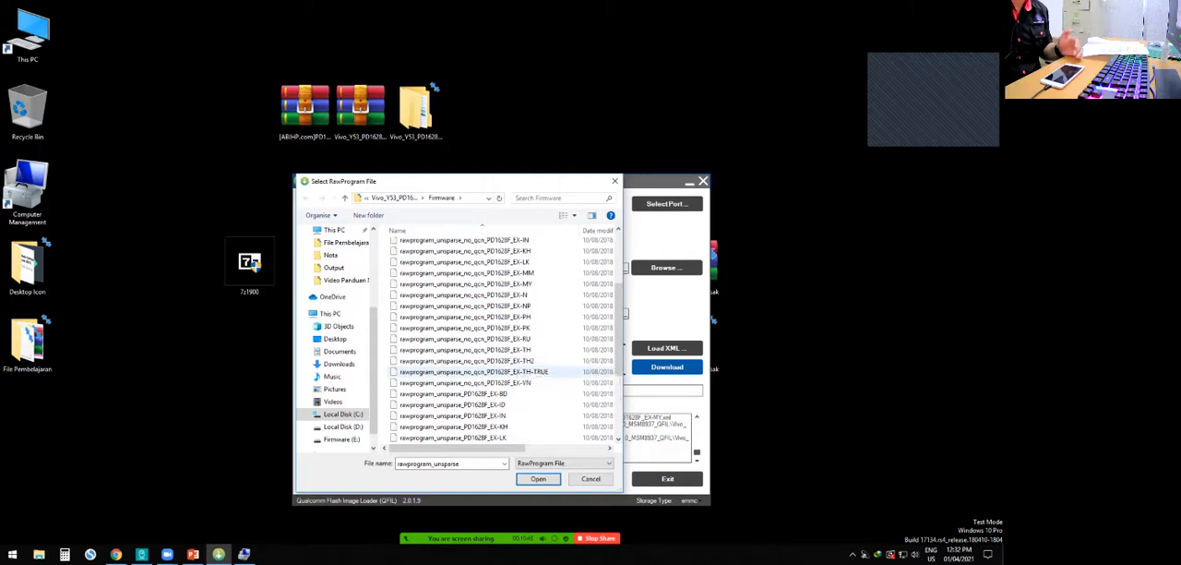
pyautogui.scroll(-4, 512, 360)
pyautogui.scroll(2, 508, 360)
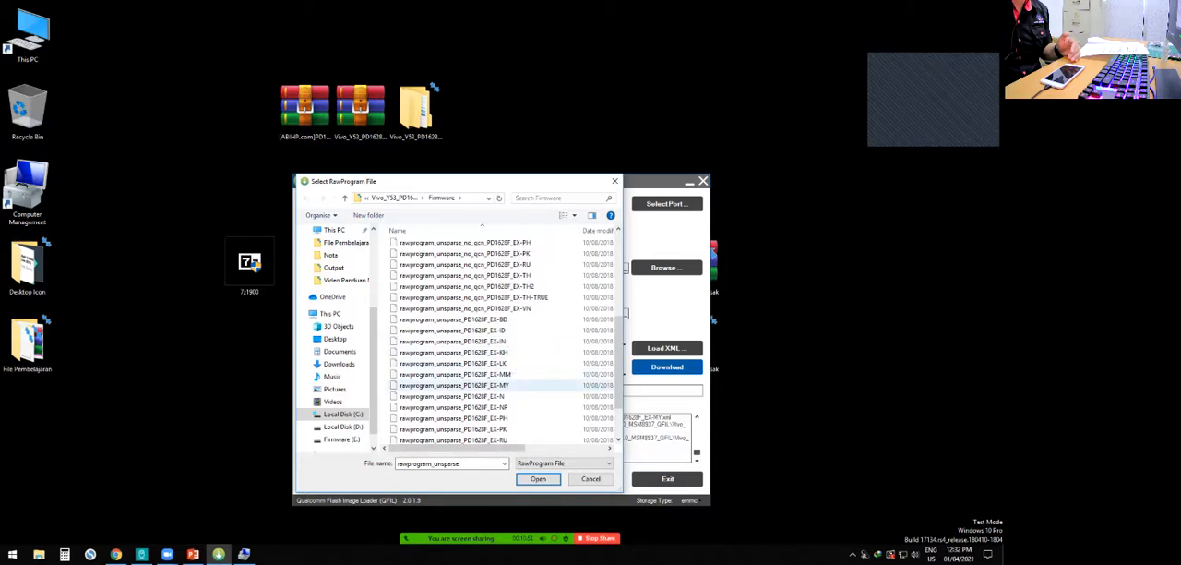
pyautogui.click(456, 384)
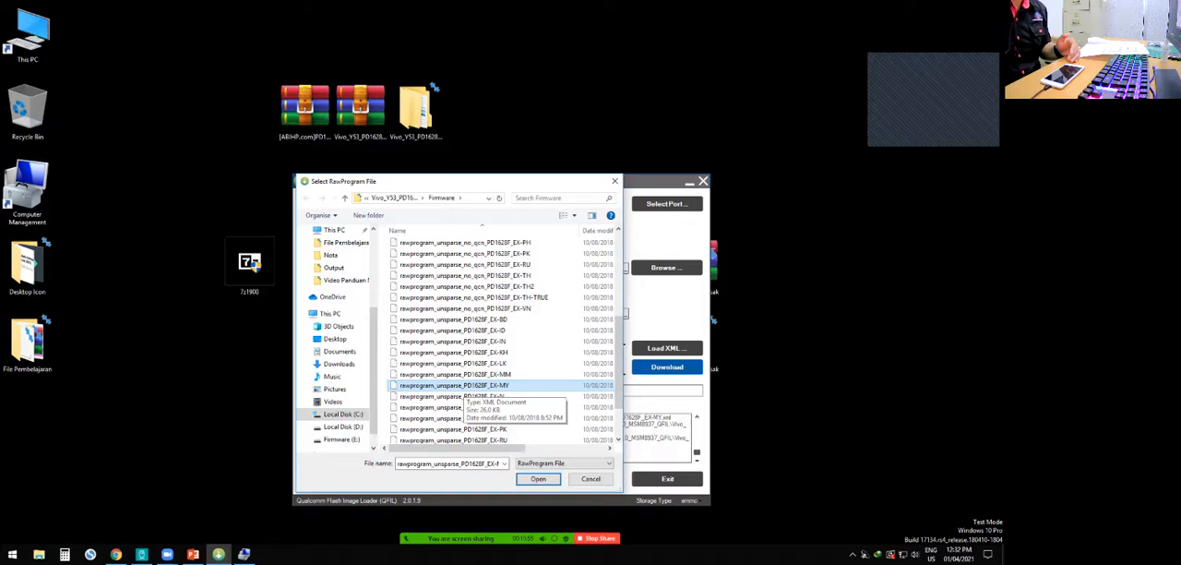
pyautogui.scroll(6, 458, 387)
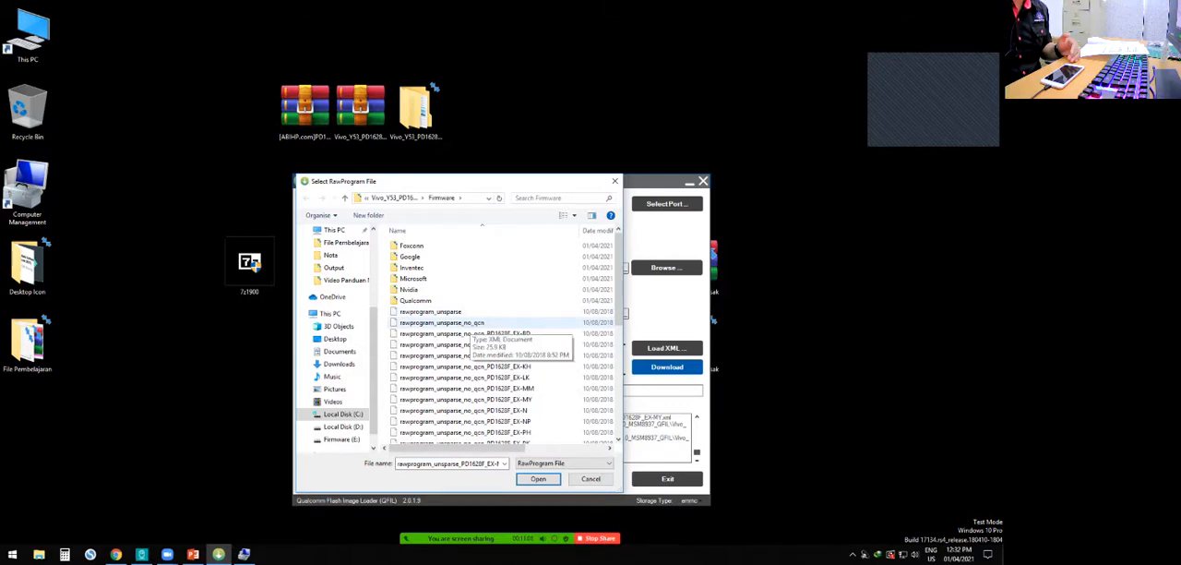
# - Load rawprogram_unsparse_no_qcn_PD1628F_EX-MY as the RawProgram file and patch0 as the patch file
pyautogui.click(441, 322)
pyautogui.scroll(-7, 461, 355)
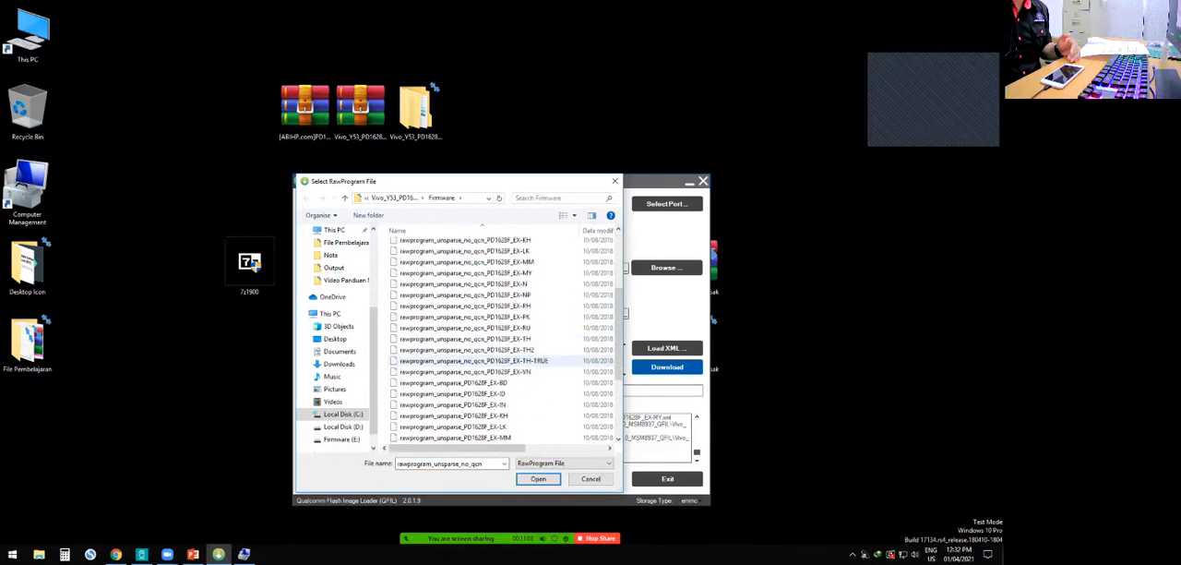
pyautogui.scroll(3, 452, 360)
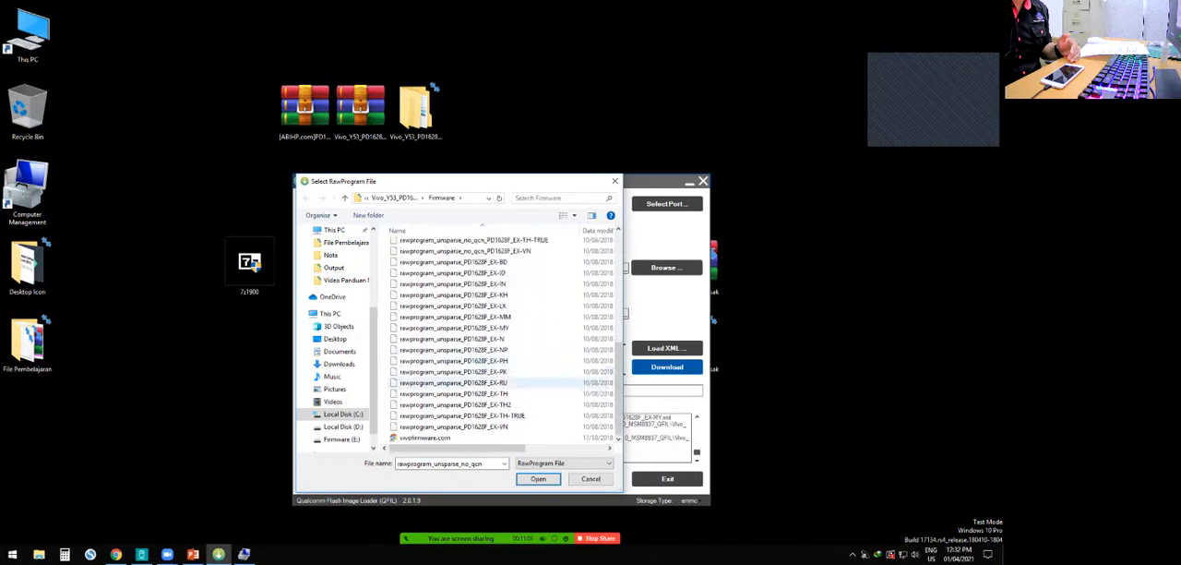
pyautogui.scroll(3, 453, 385)
pyautogui.click(461, 308)
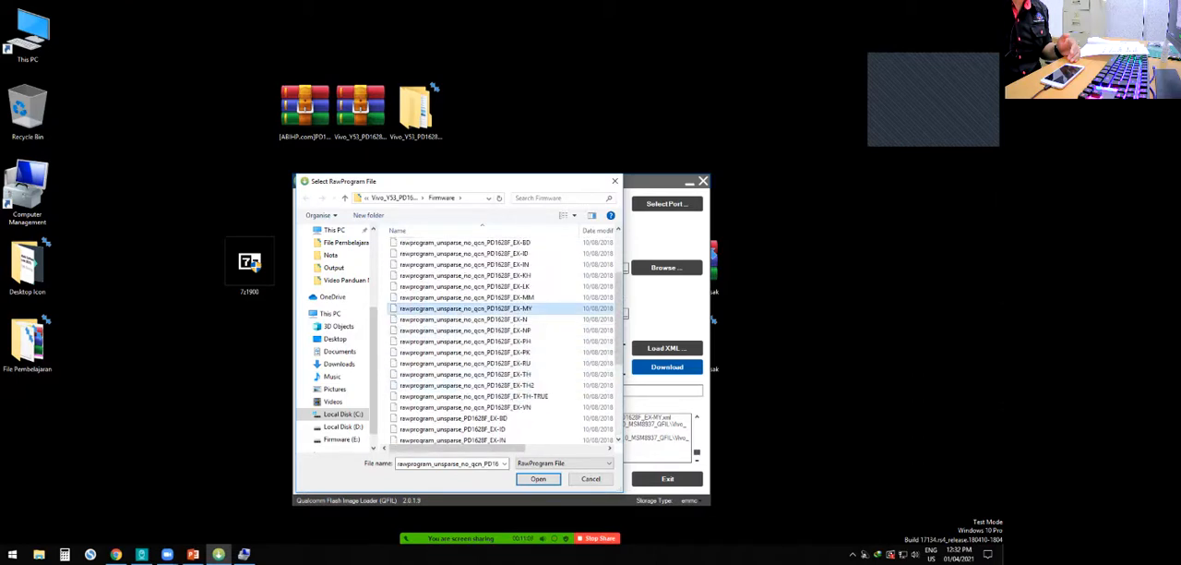
pyautogui.click(538, 479)
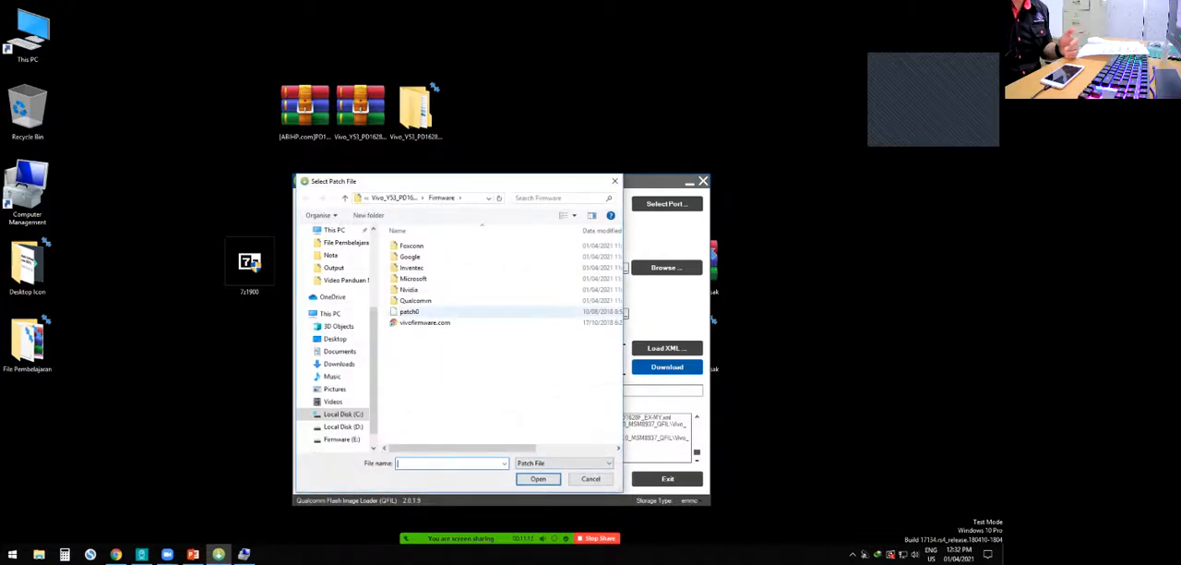
pyautogui.click(469, 312)
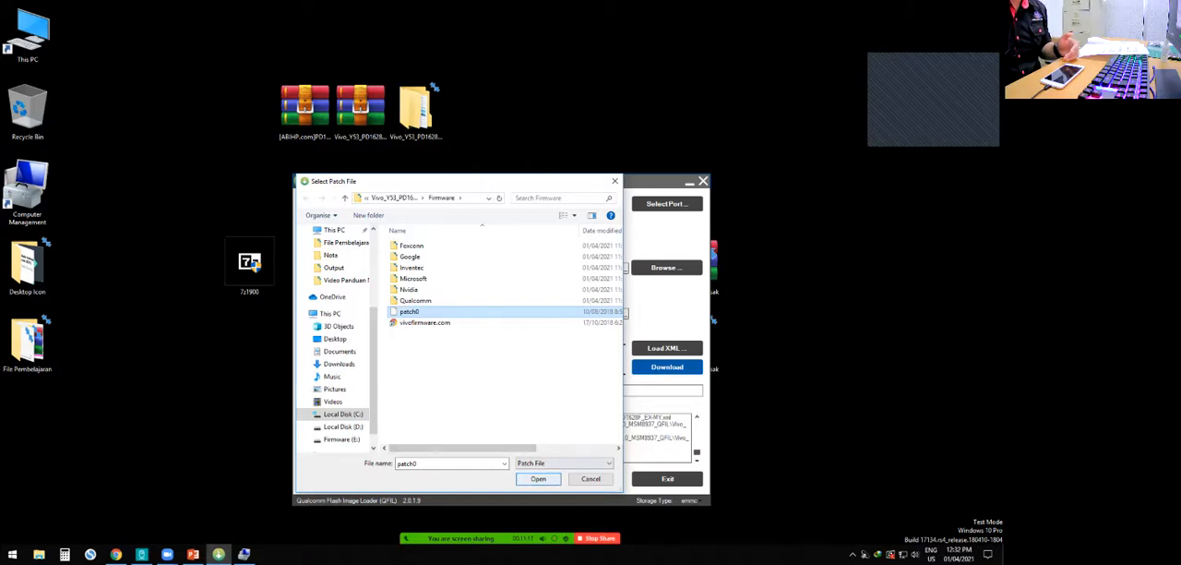
pyautogui.click(538, 478)
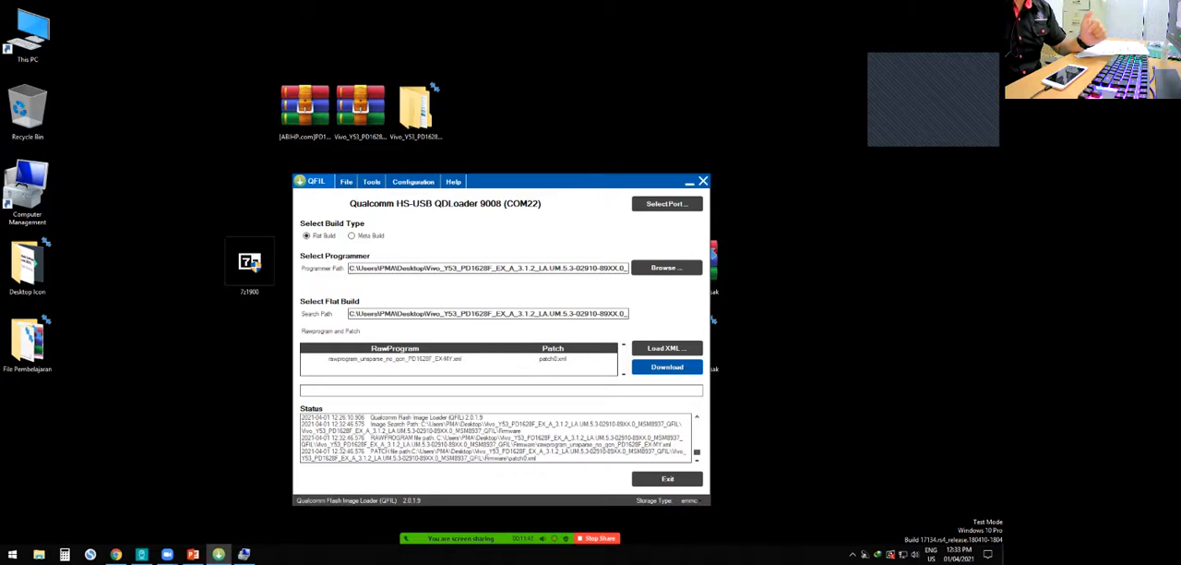
# - Switch to Chrome, search Google for "sahara fail" and show the image results
pyautogui.click(116, 554)
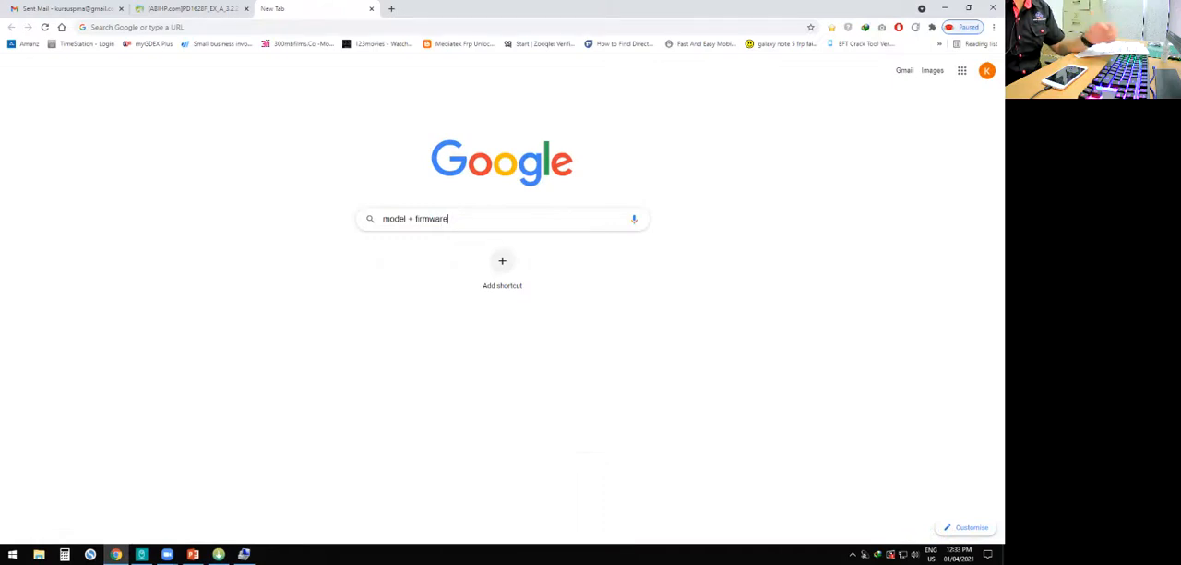
pyautogui.hotkey('ctrl', 'a')
pyautogui.write('sah')
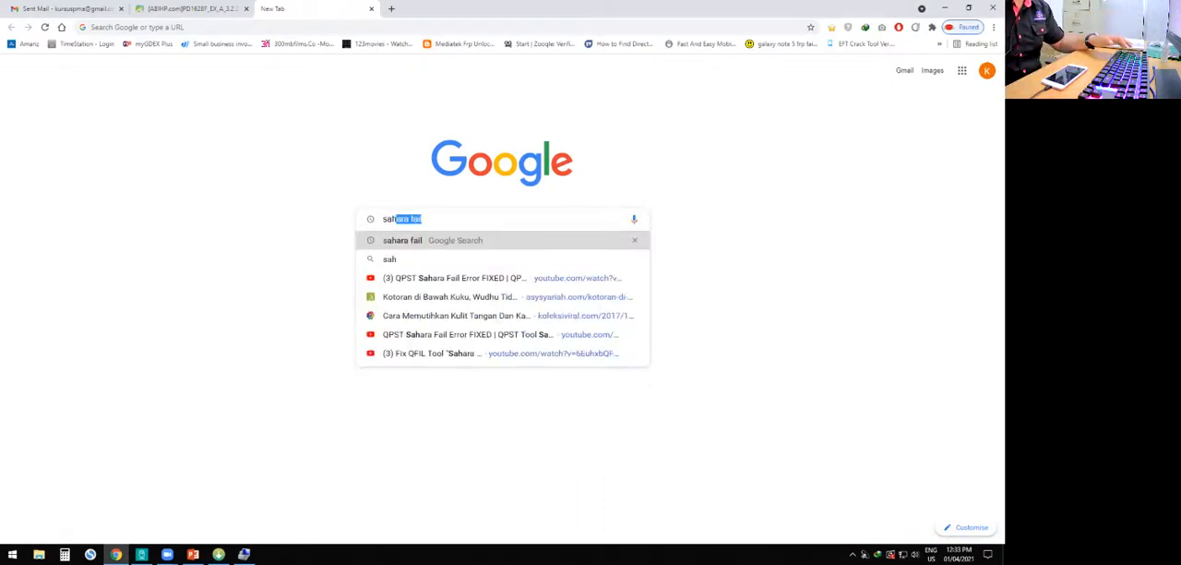
pyautogui.press('Return')
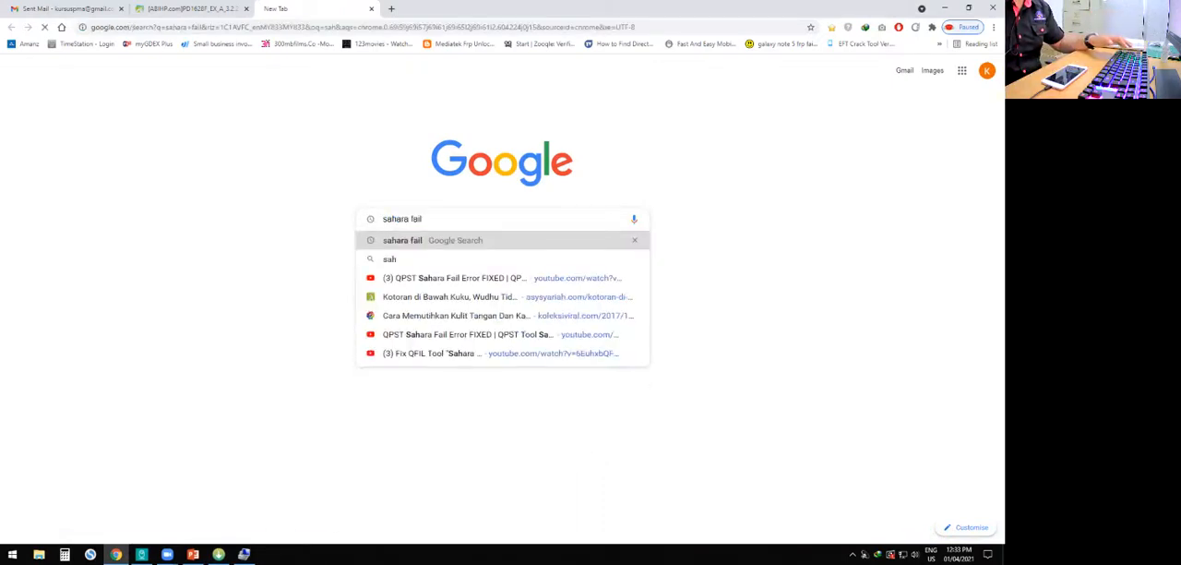
pyautogui.click(236, 94)
pyautogui.hotkey('alt', 'Tab')
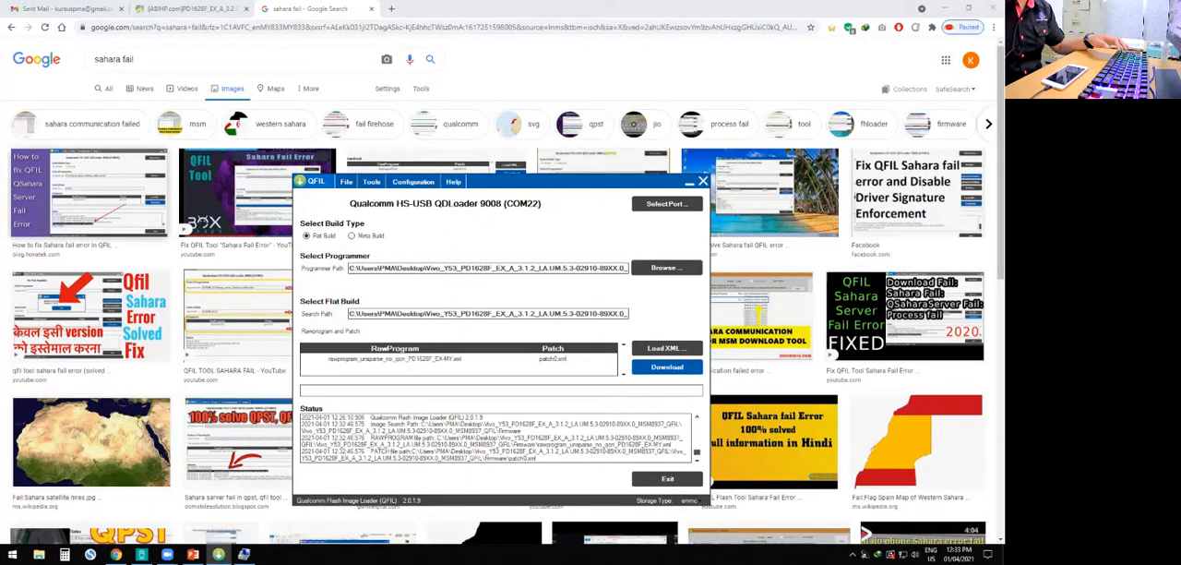
# - Preview several image results of QFIL Sahara fail errors and examine the error status lines in the enlarged screenshots
pyautogui.click(91, 192)
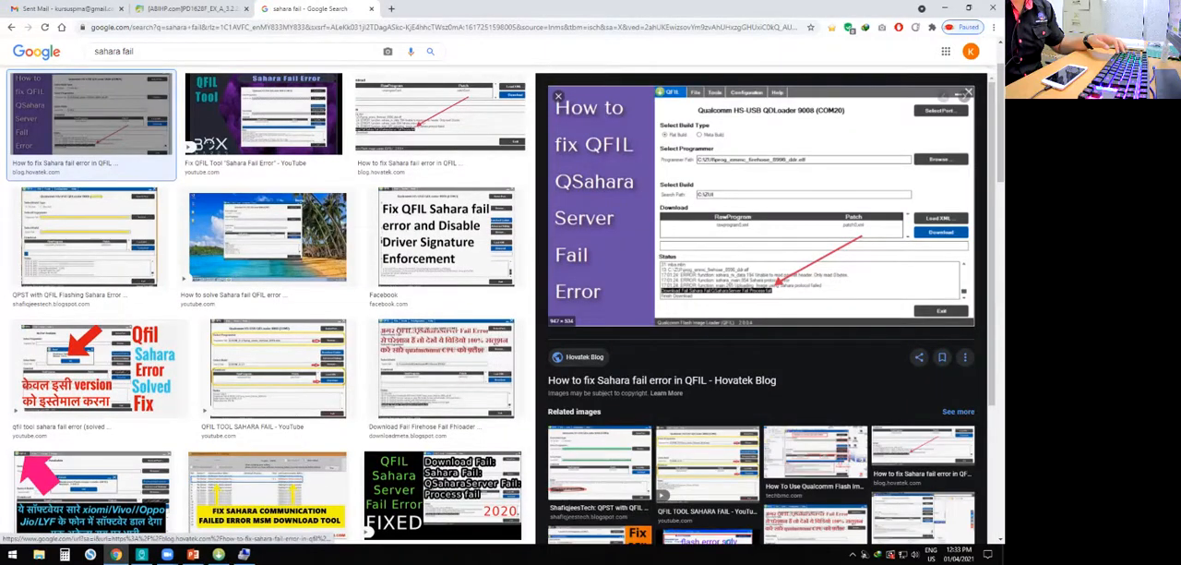
pyautogui.click(440, 114)
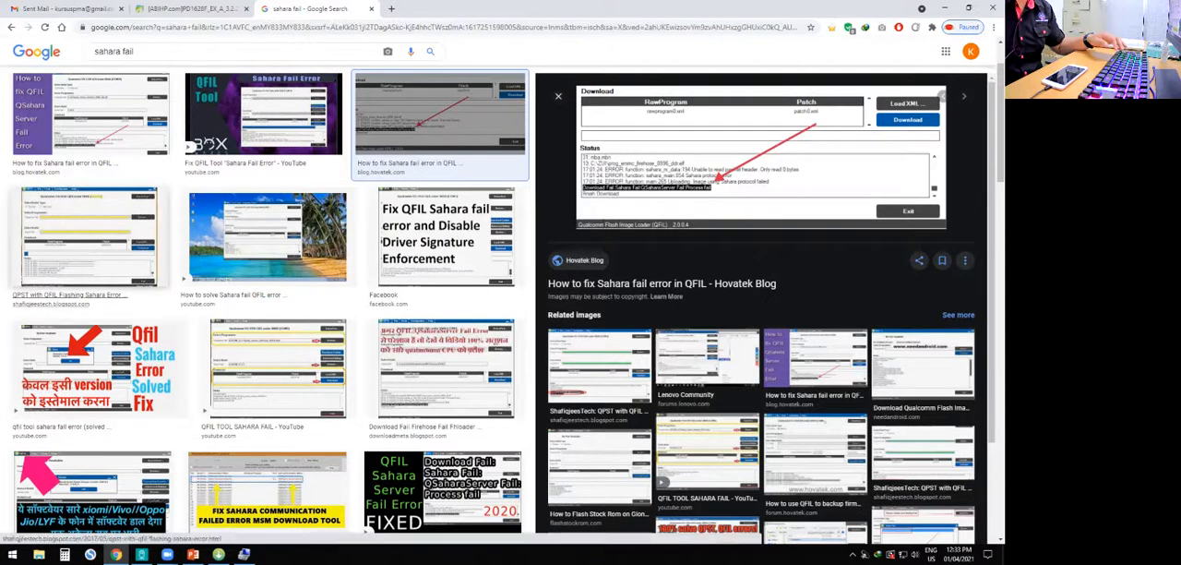
pyautogui.click(89, 236)
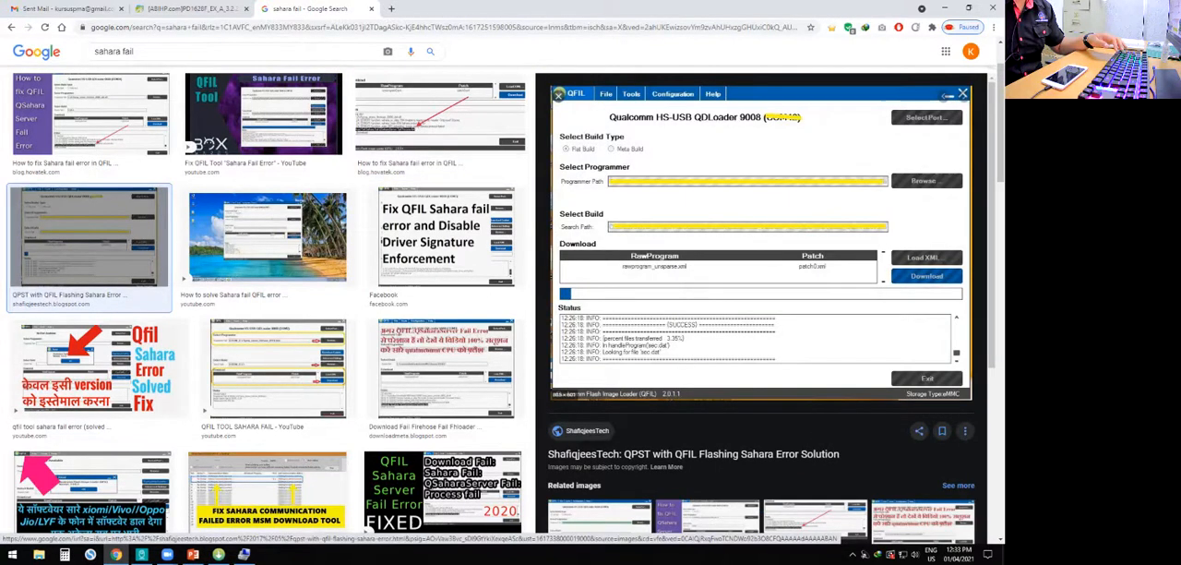
pyautogui.click(277, 369)
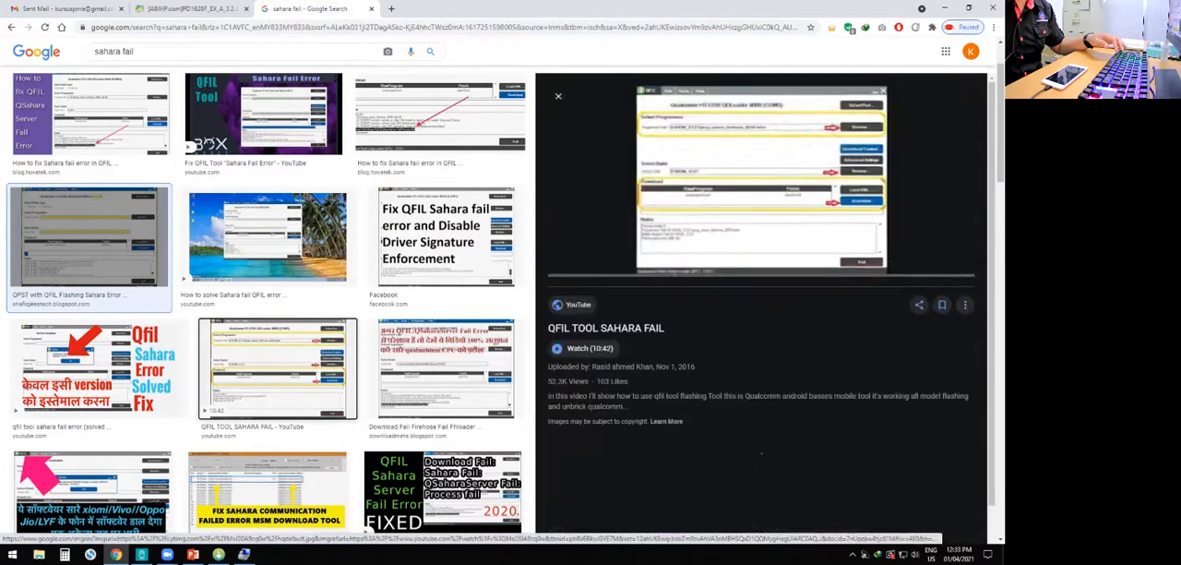
pyautogui.scroll(1, 276, 318)
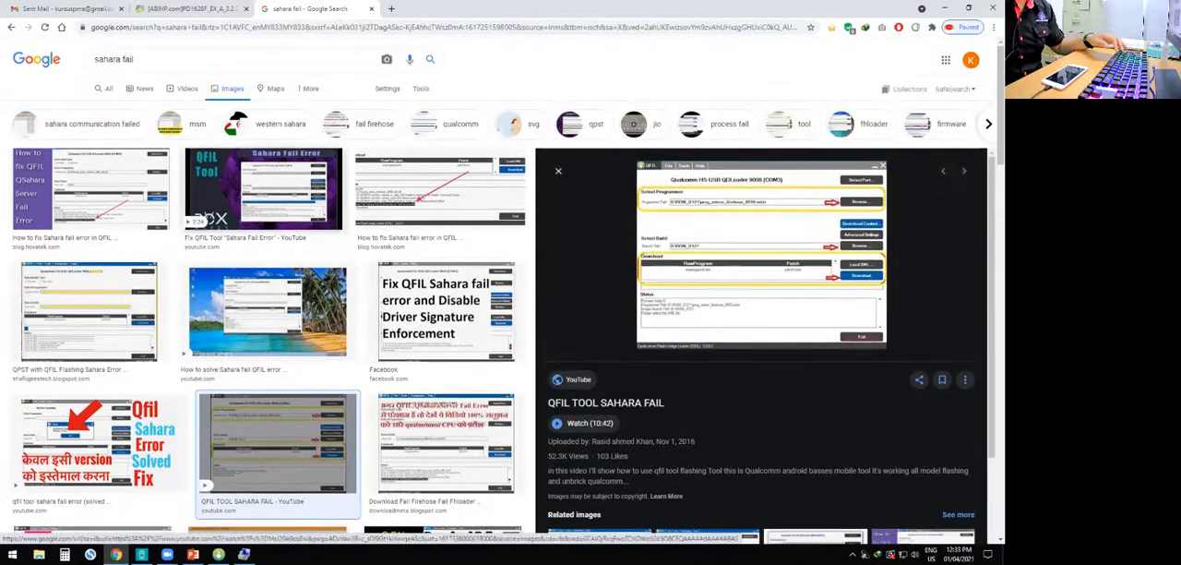
pyautogui.click(263, 189)
pyautogui.scroll(-3, 263, 277)
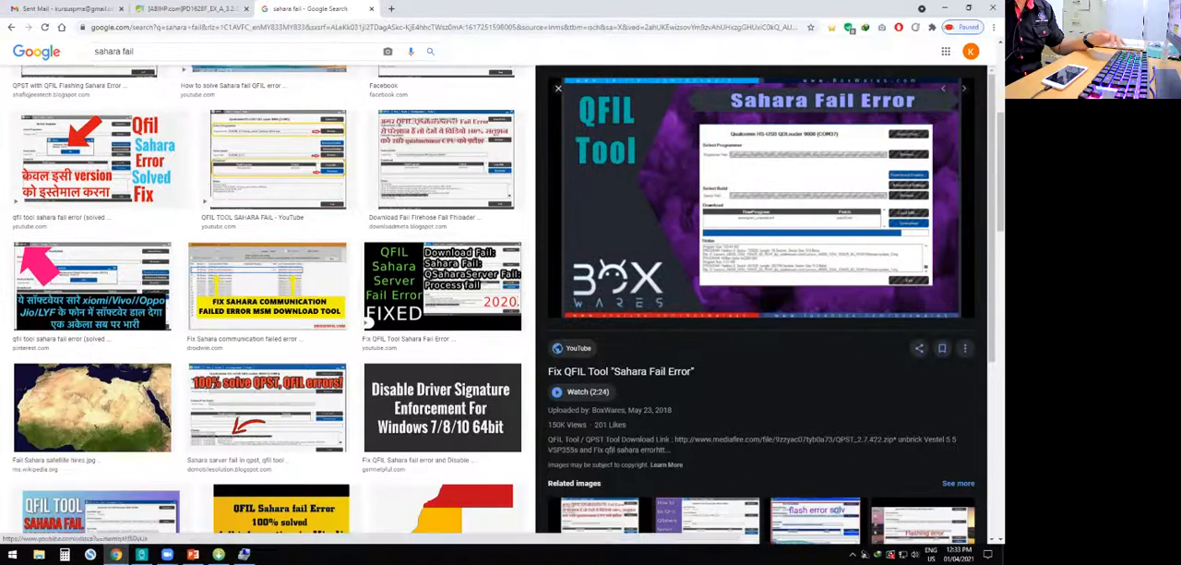
pyautogui.click(268, 406)
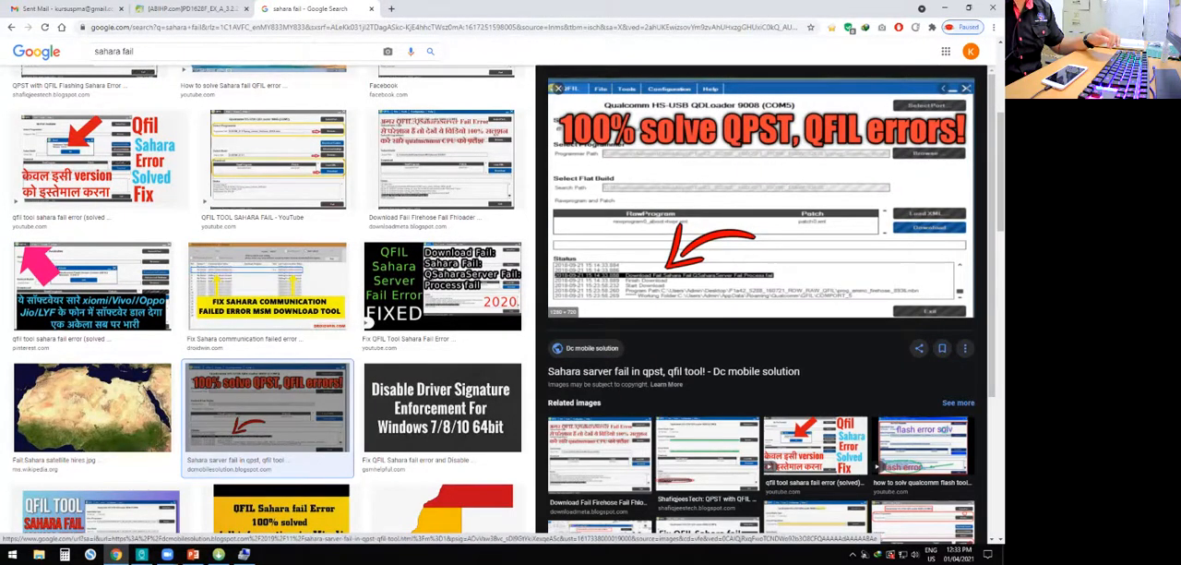
pyautogui.scroll(-3, 268, 295)
pyautogui.scroll(-2, 267, 323)
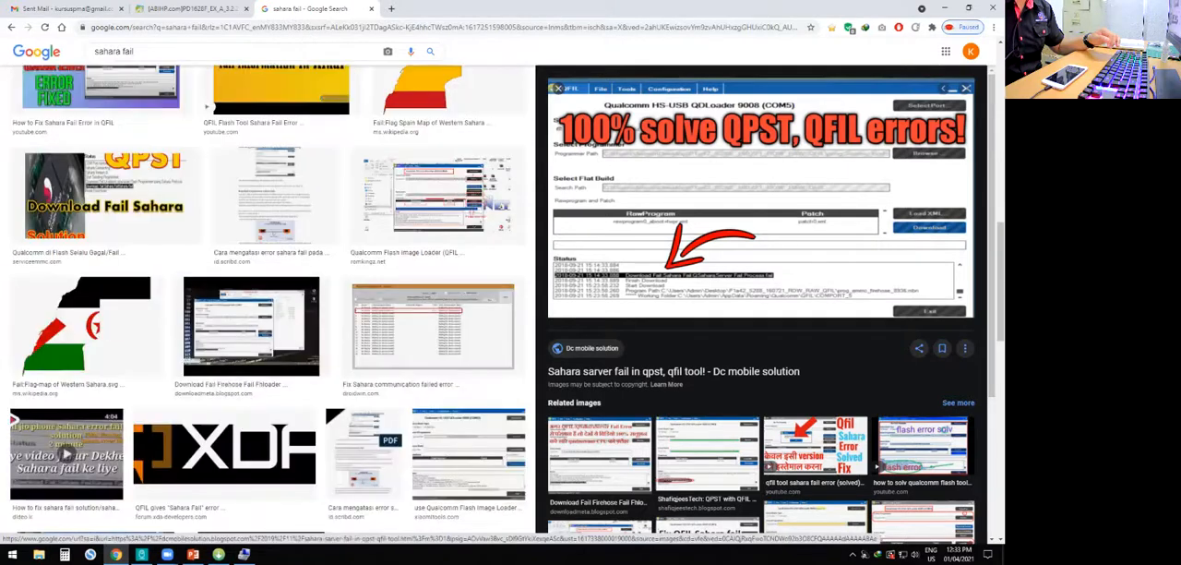
# - Preview the DownloadMeta and Hovatek image results for the Sahara fail error, and magnify the page to examine the Hovatek status lines
pyautogui.click(251, 327)
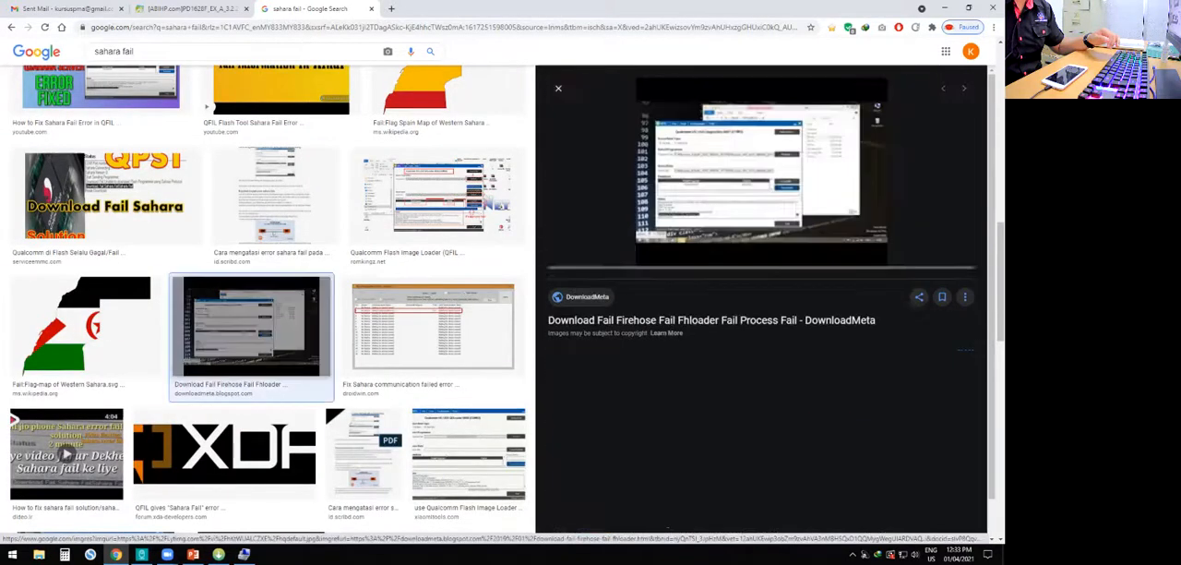
pyautogui.scroll(-5, 251, 328)
pyautogui.scroll(3, 447, 323)
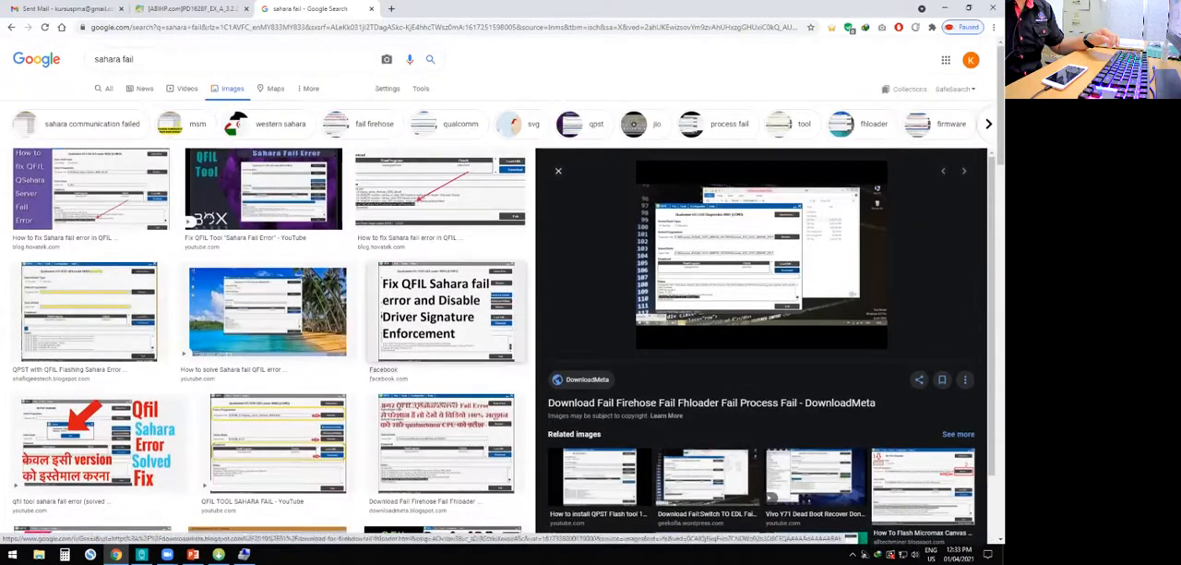
pyautogui.click(442, 195)
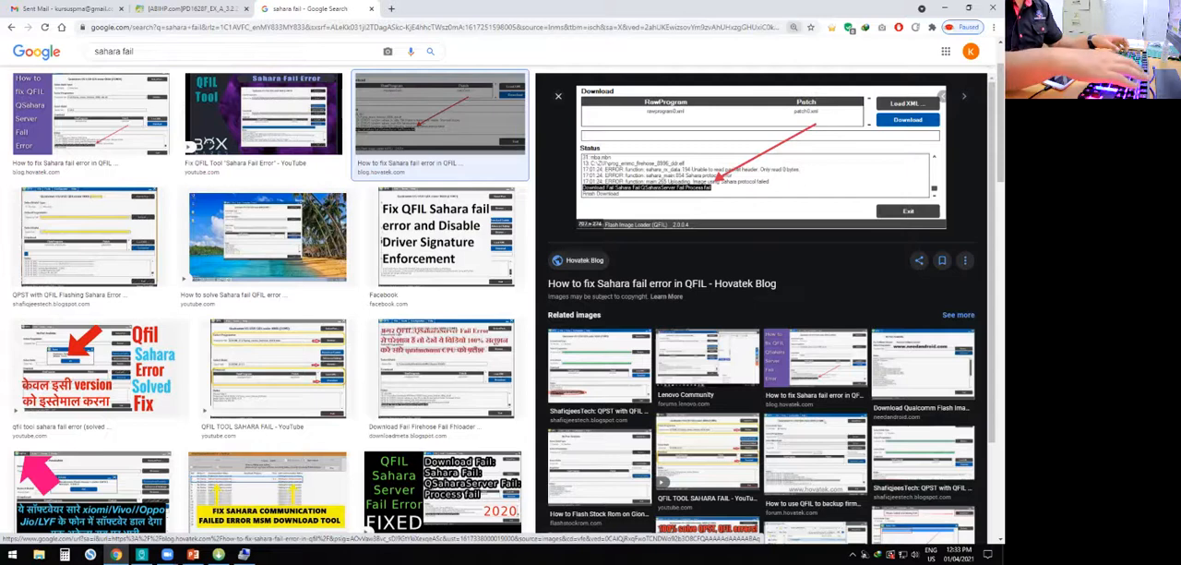
pyautogui.hotkey('ctrl', '+')
pyautogui.hotkey('ctrl', '+')
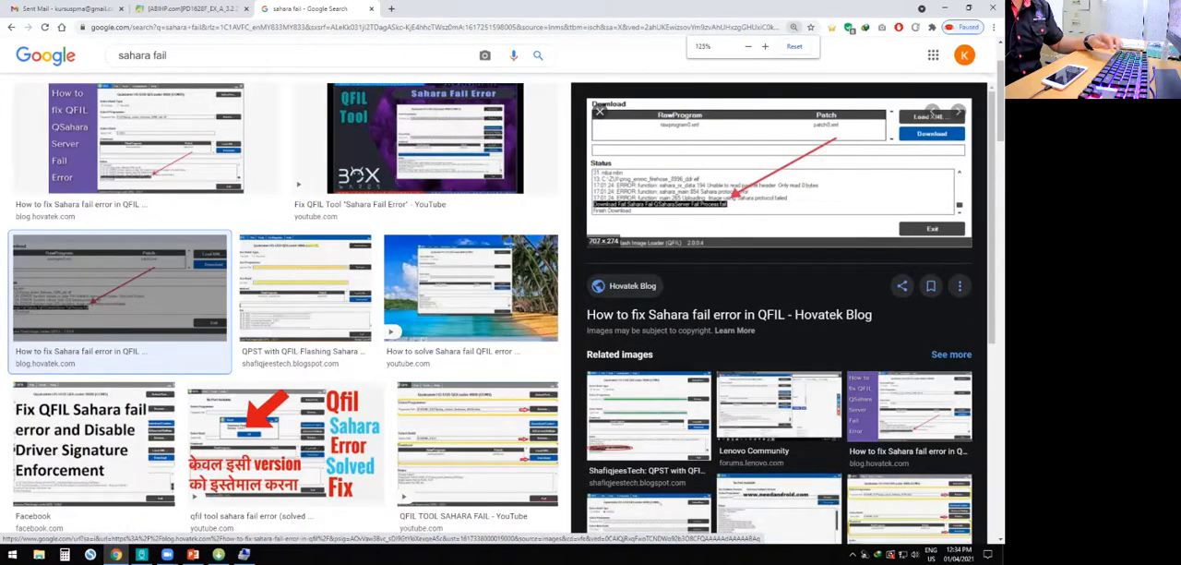
# - Open the Hovatek article "How to fix Sahara fail error in QFIL" and examine its error screenshot at different zoom levels
pyautogui.click(779, 173)
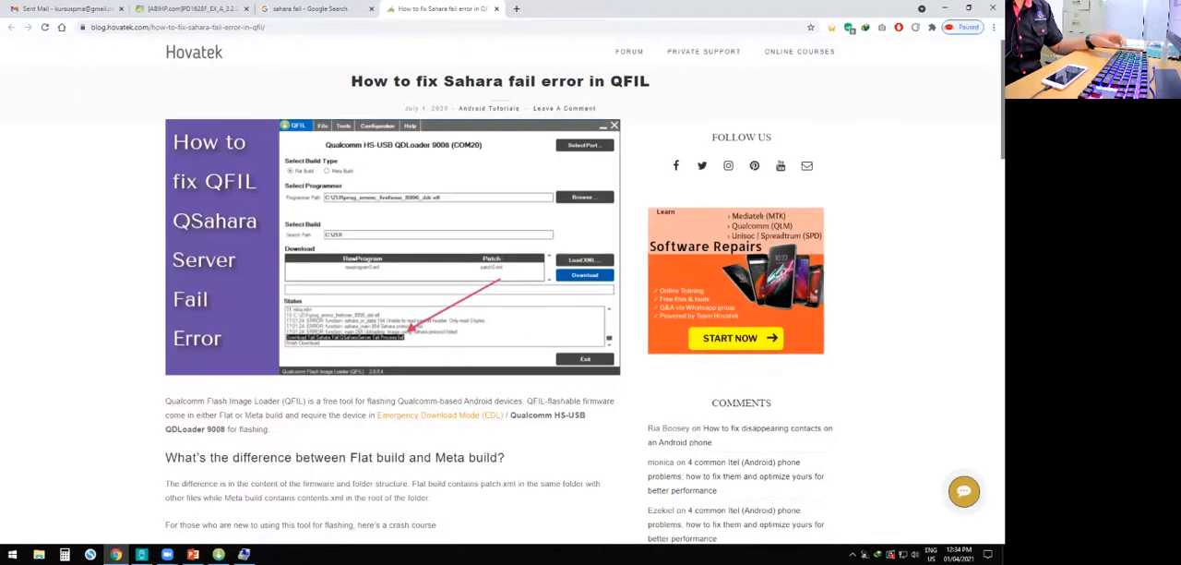
pyautogui.hotkey('ctrl', '+')
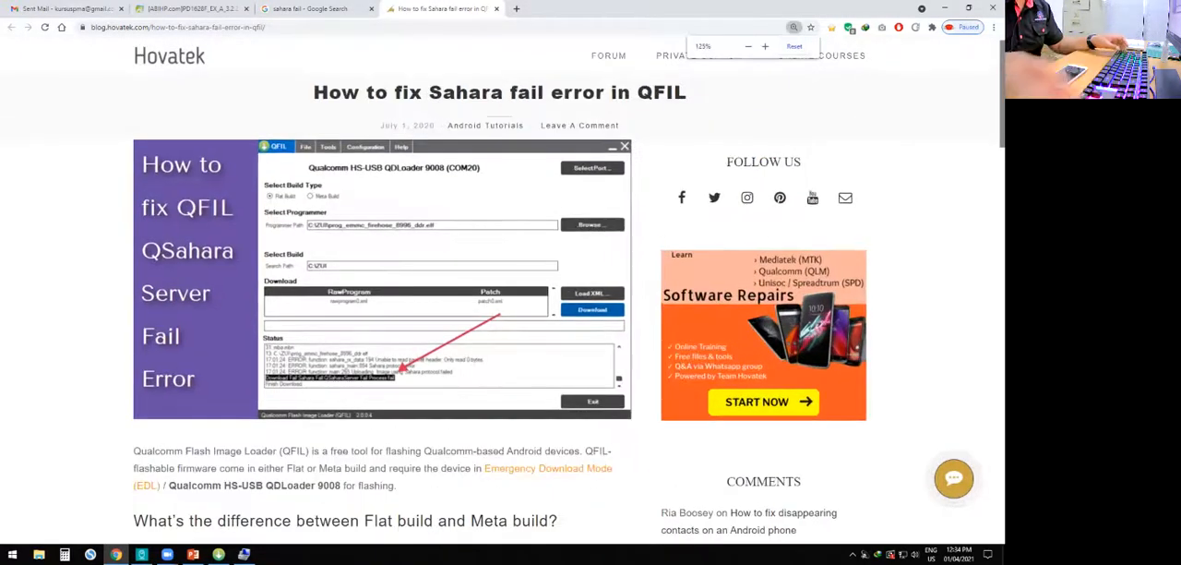
pyautogui.hotkey('ctrl', '-')
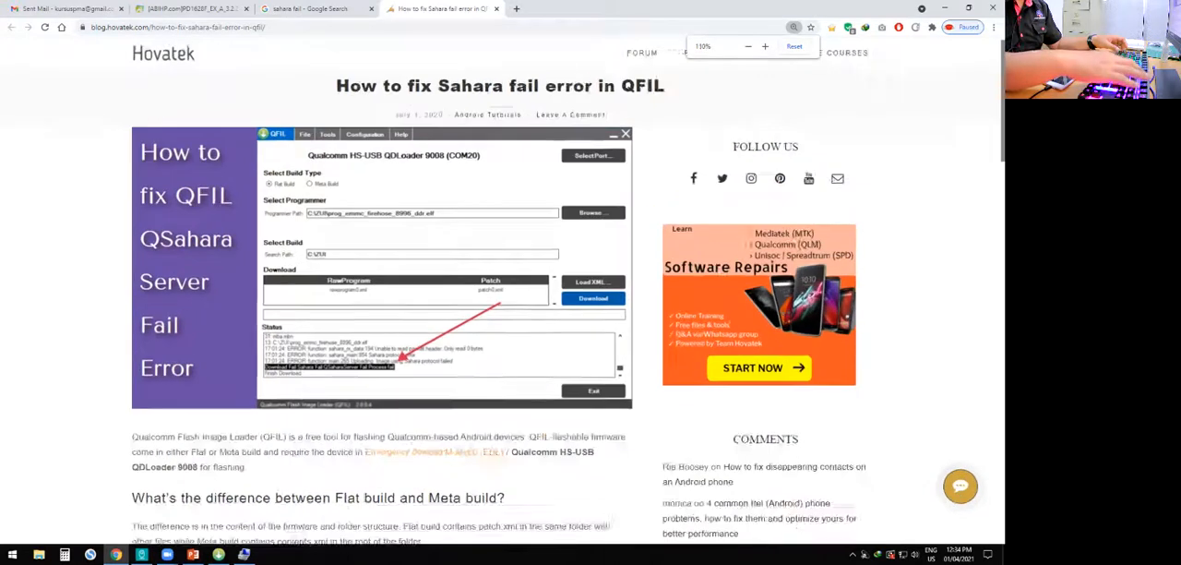
pyautogui.hotkey('ctrl', '+')
pyautogui.hotkey('ctrl', '+')
pyautogui.hotkey('ctrl', '+')
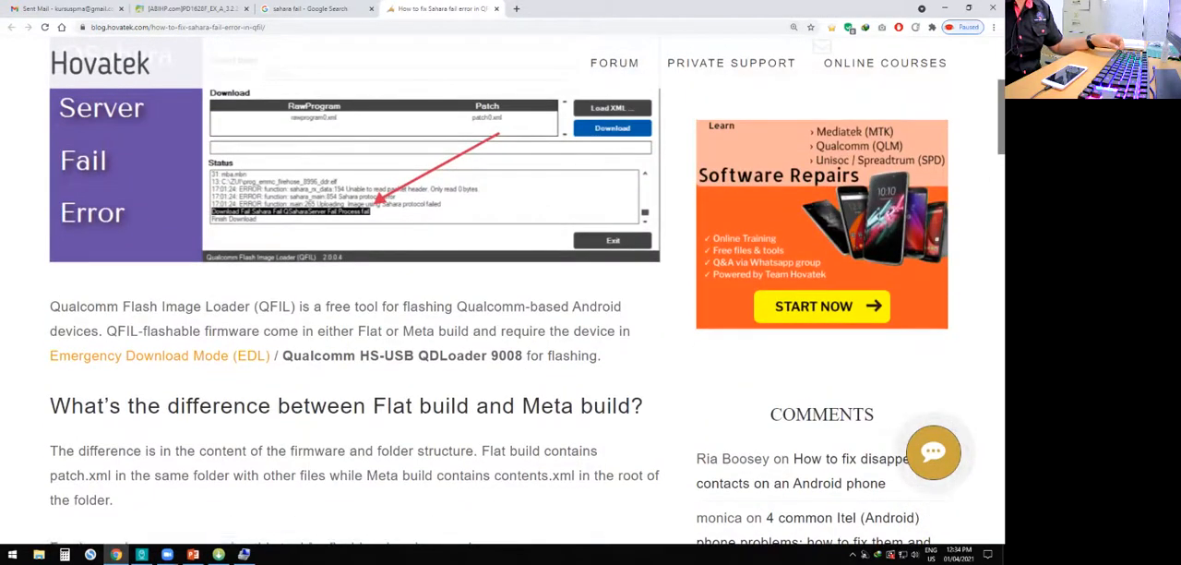
pyautogui.hotkey('ctrl', '-')
pyautogui.hotkey('ctrl', '-')
pyautogui.hotkey('ctrl', '-')
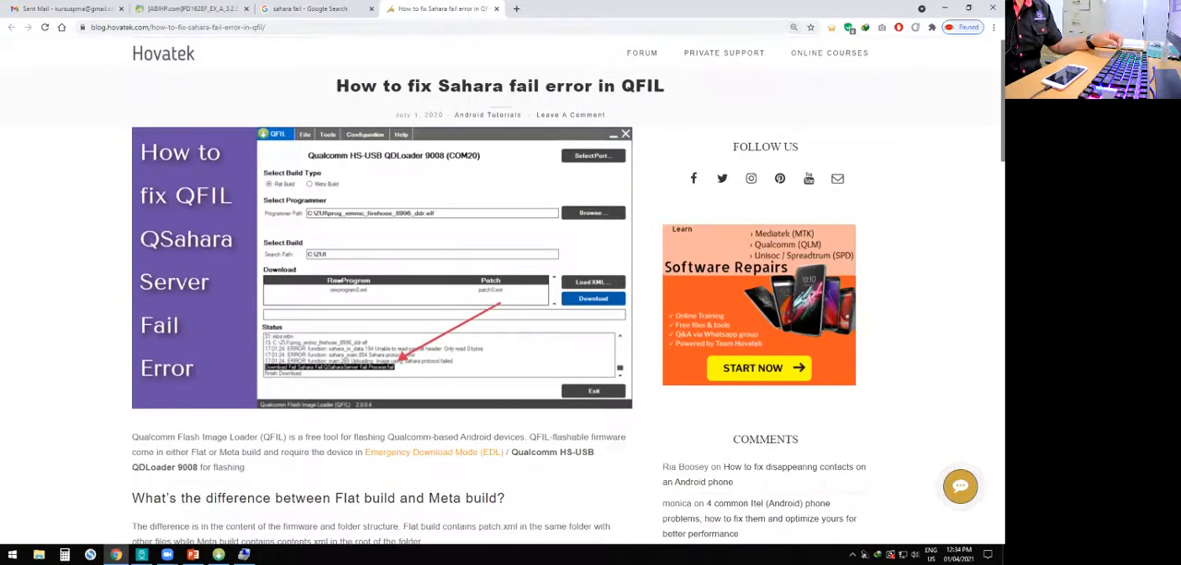
# - Return to the Sahara fail image results, switch to QFIL and check its version information
pyautogui.click(314, 9)
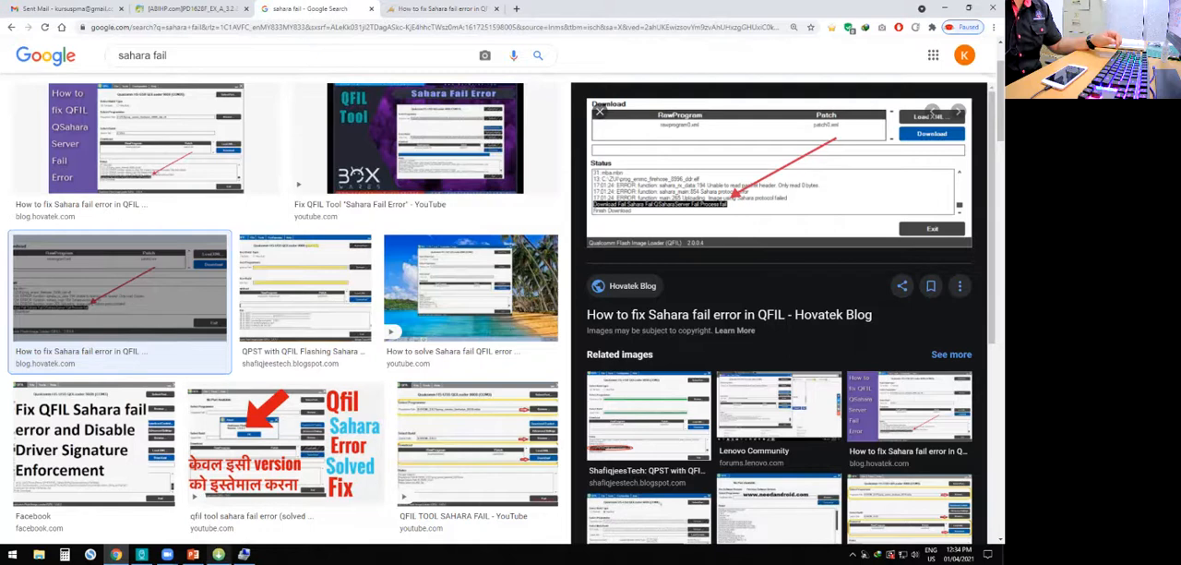
pyautogui.click(218, 555)
pyautogui.click(453, 181)
pyautogui.click(466, 207)
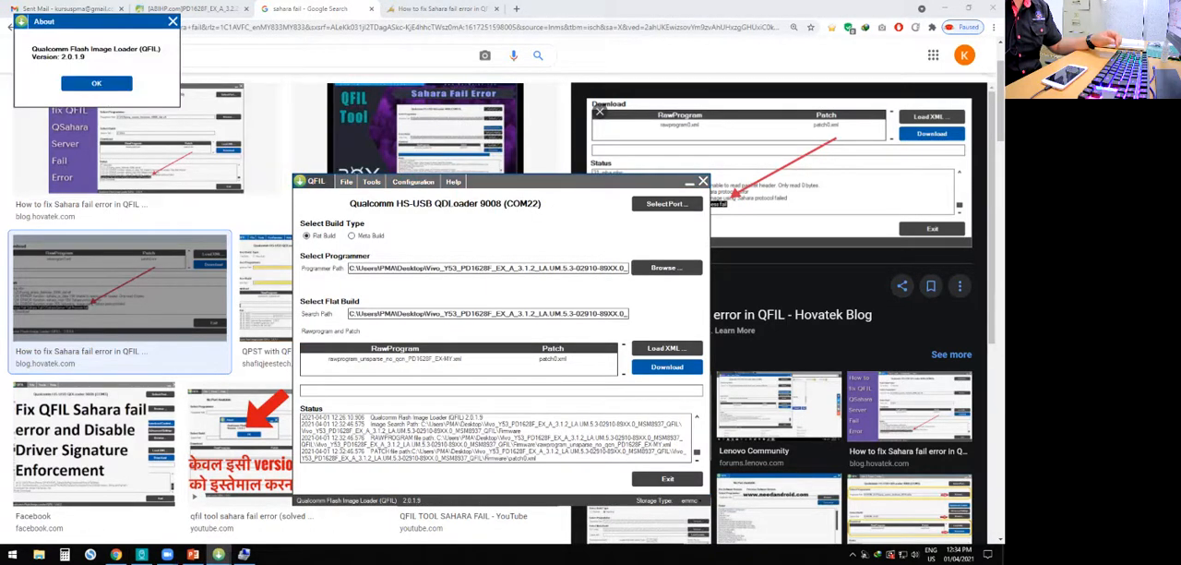
pyautogui.click(96, 83)
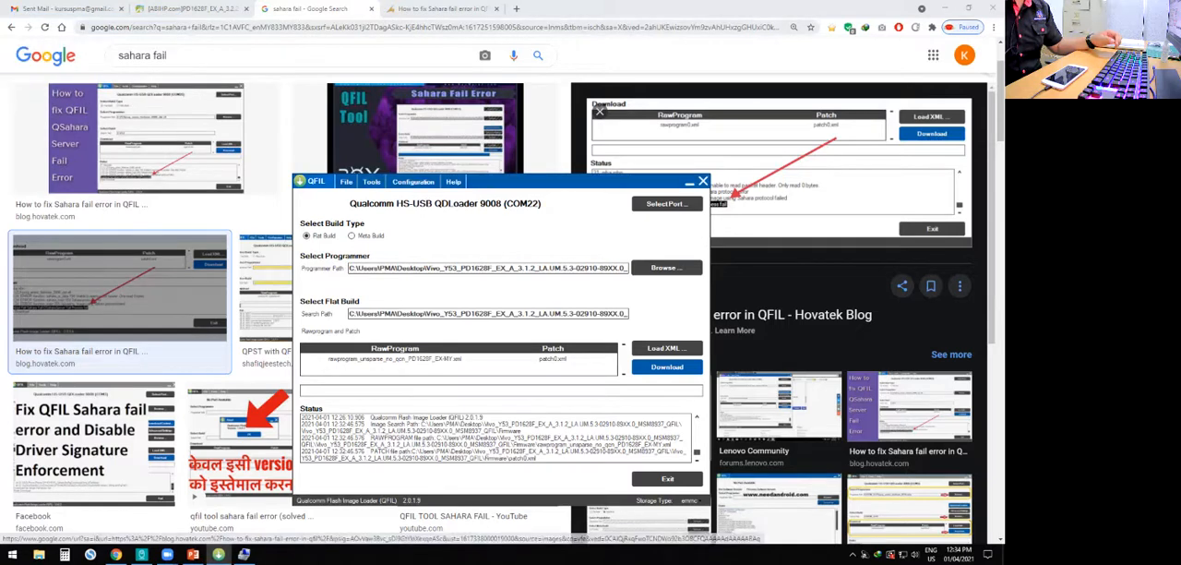
# - Search Google for "qfil download", open the Android MTK download page and review its list of QFIL versions
pyautogui.click(199, 27)
pyautogui.write('qfil')
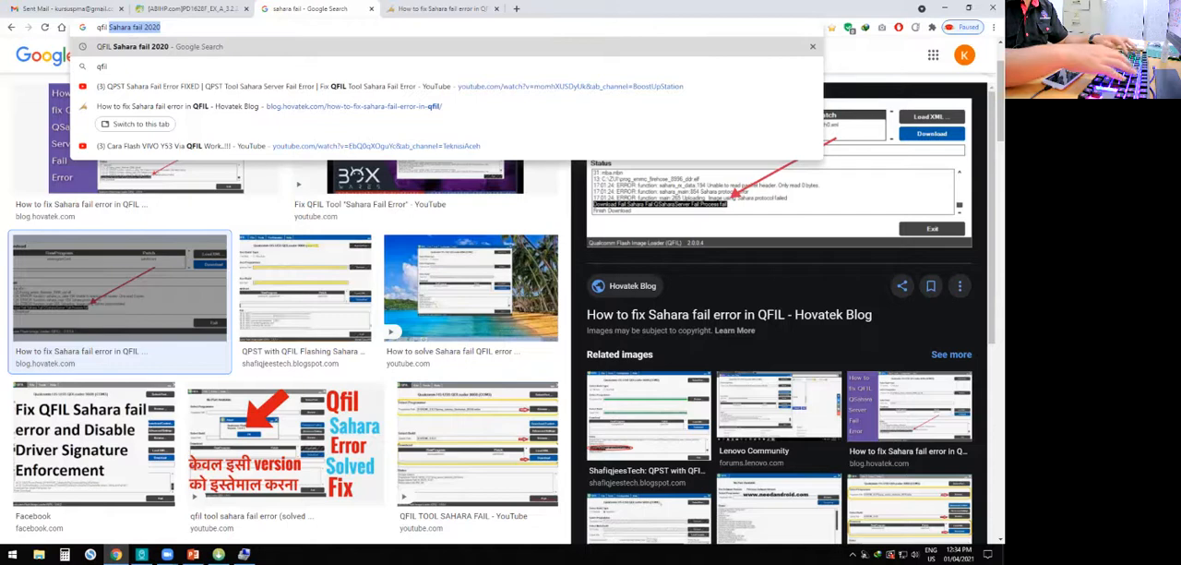
pyautogui.write(' download')
pyautogui.press('Return')
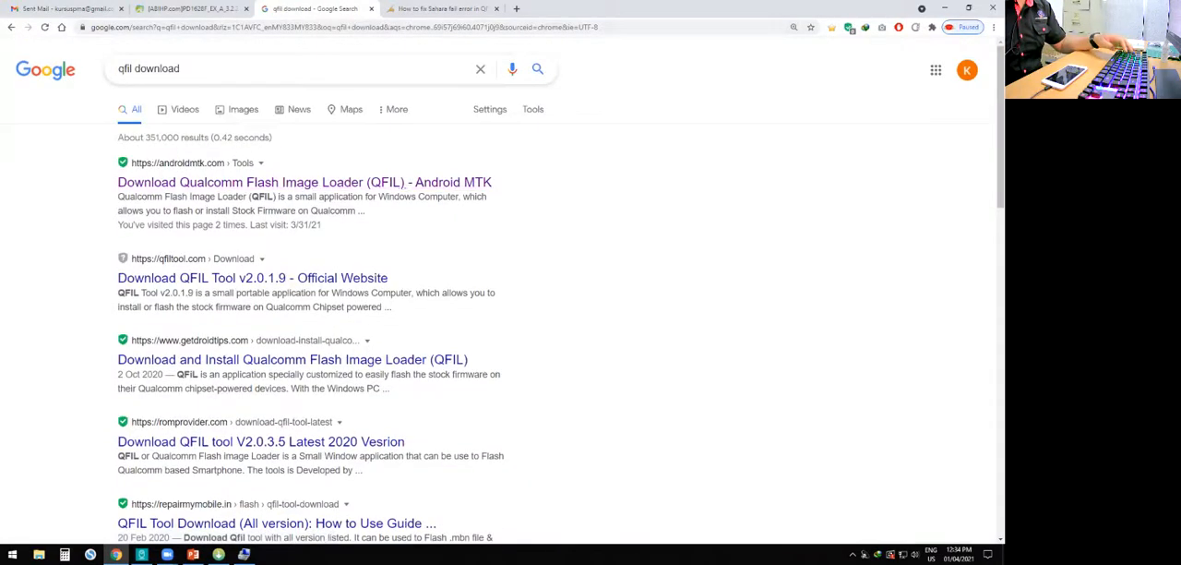
pyautogui.click(276, 182)
pyautogui.scroll(-10, 499, 291)
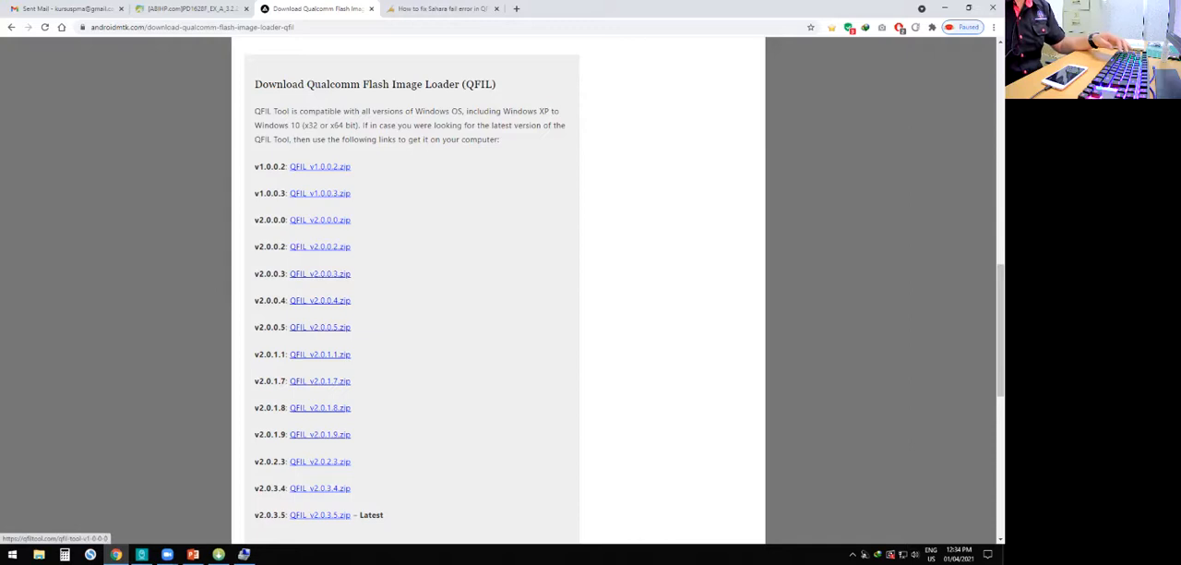
pyautogui.scroll(-2, 411, 277)
pyautogui.scroll(3, 412, 277)
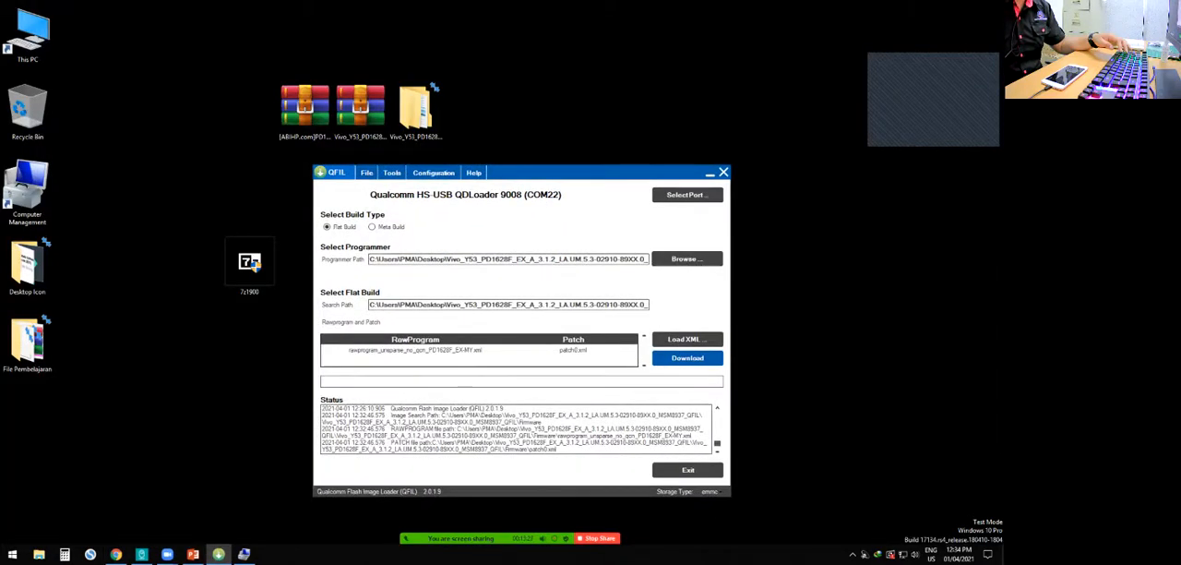
pyautogui.click(360, 108)
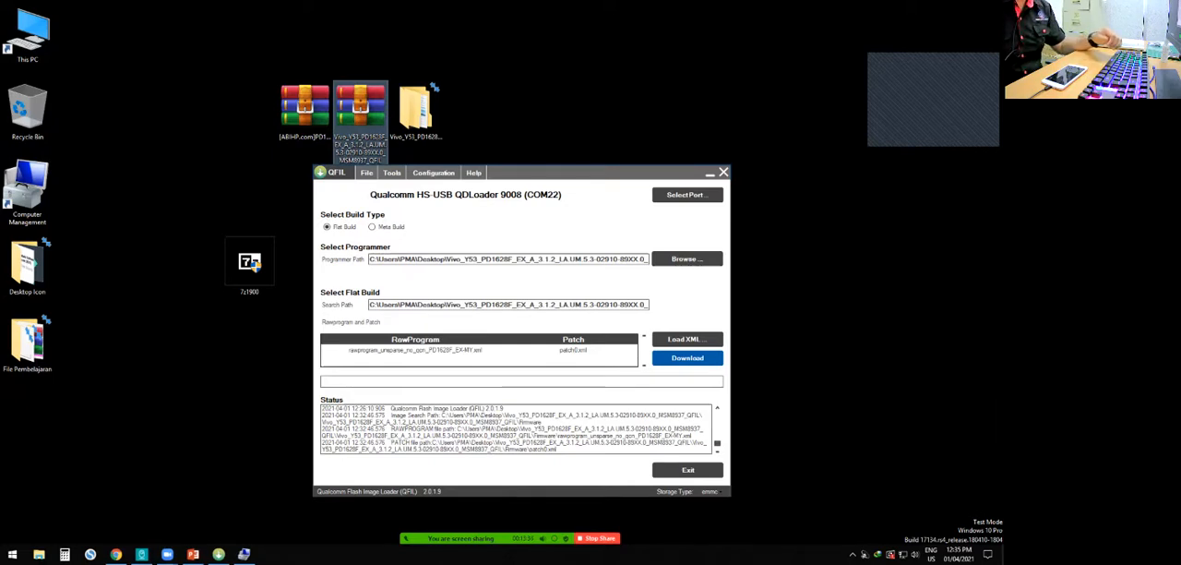
pyautogui.click(572, 172)
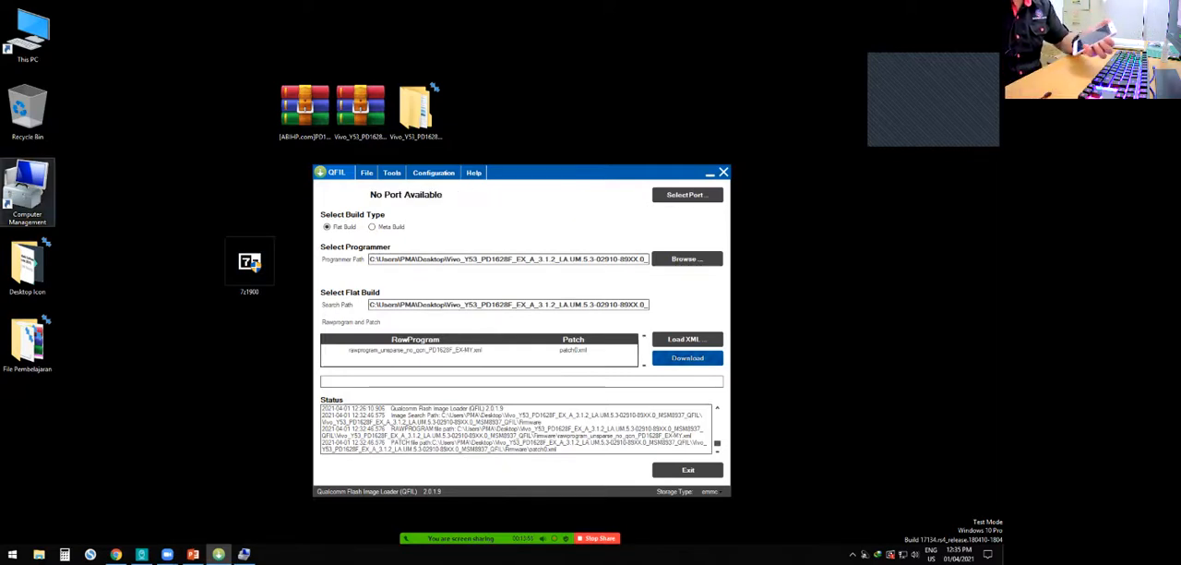
# - Open Device Manager in Computer Management and inspect the devices under Ports (COM & LPT)
pyautogui.doubleClick(27, 193)
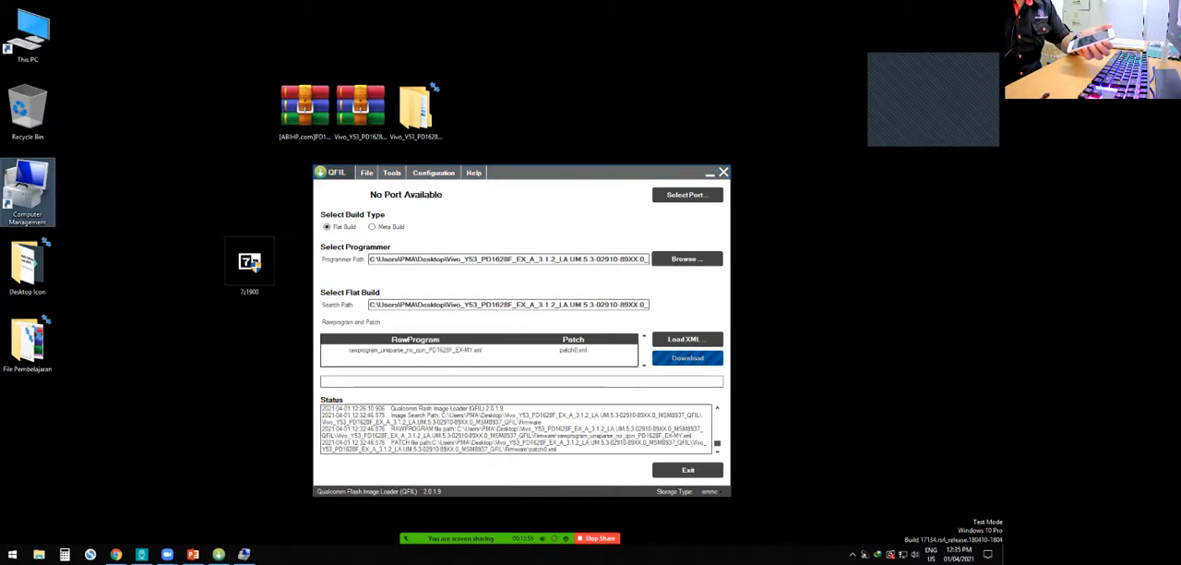
pyautogui.click(67, 123)
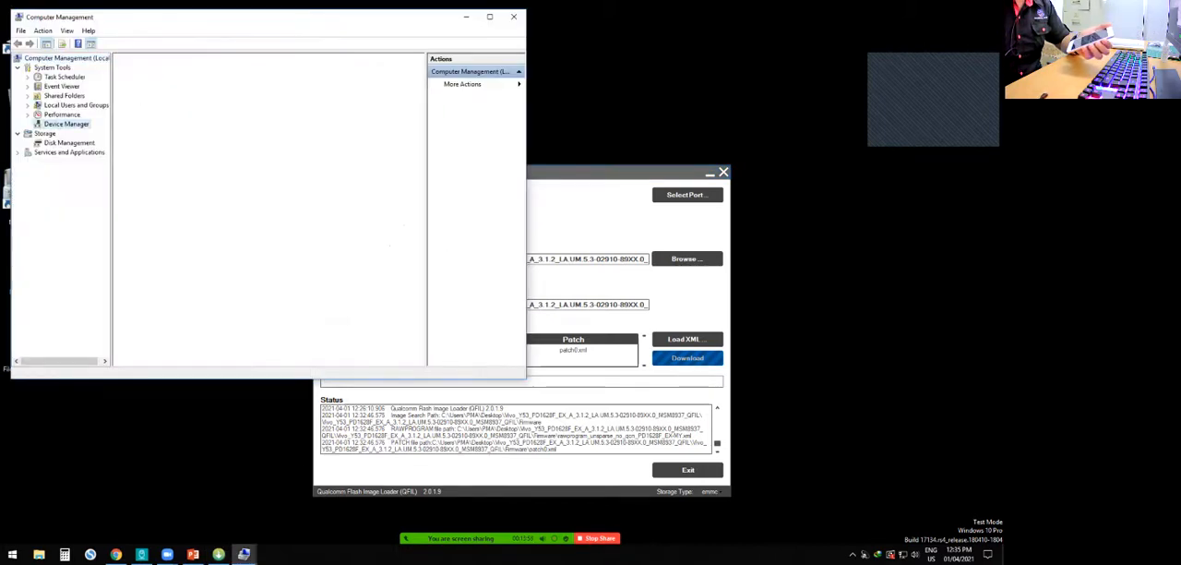
pyautogui.click(128, 199)
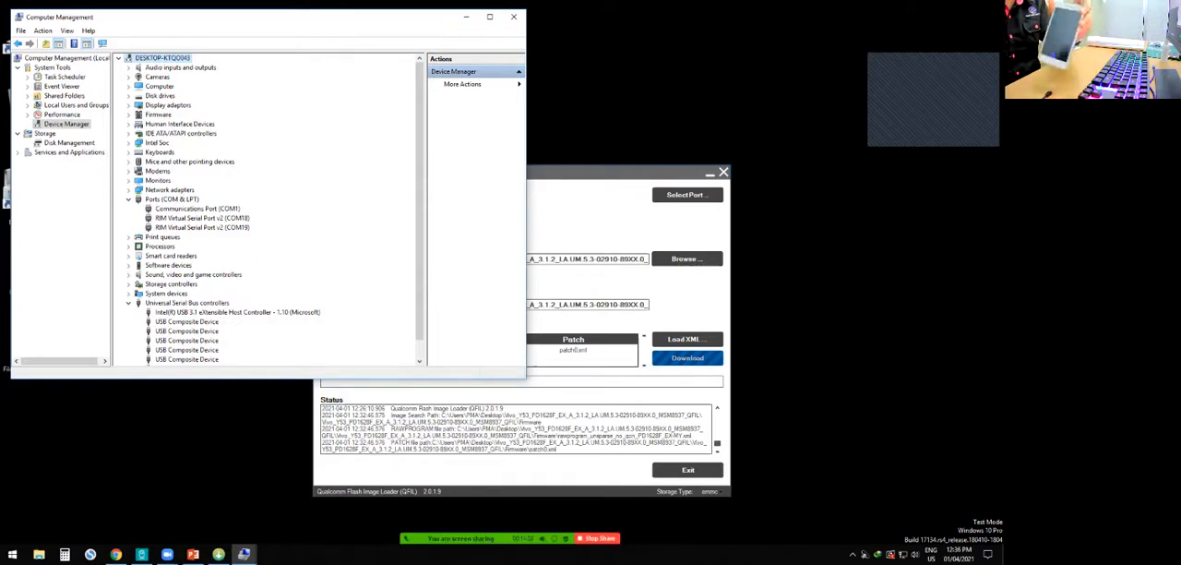
# - Switch to Chrome with the Android MTK page of QFIL downloads
pyautogui.click(115, 554)
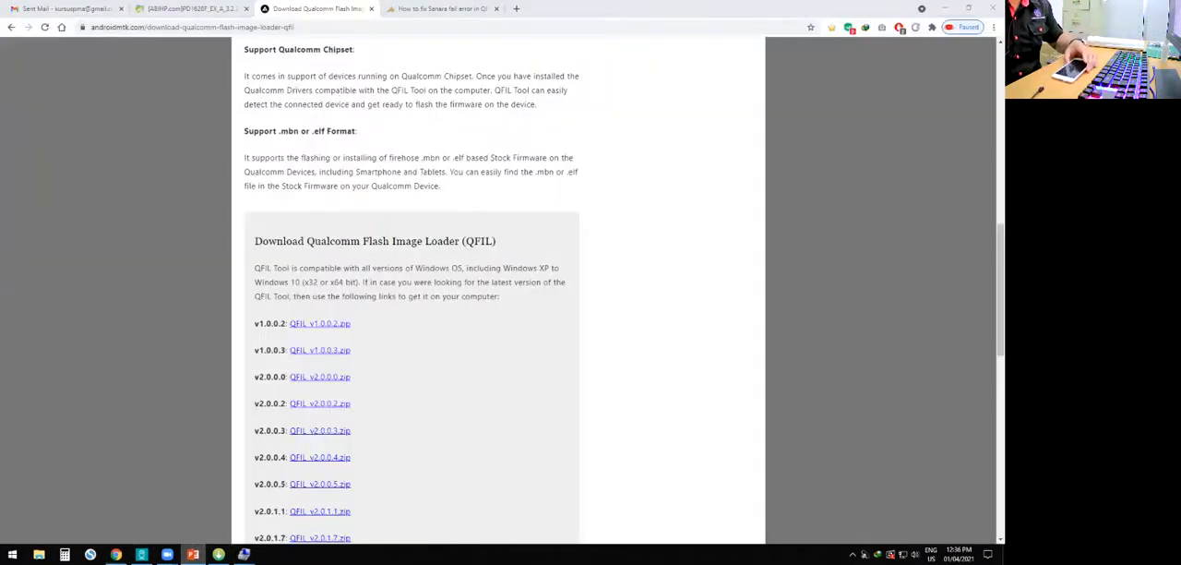